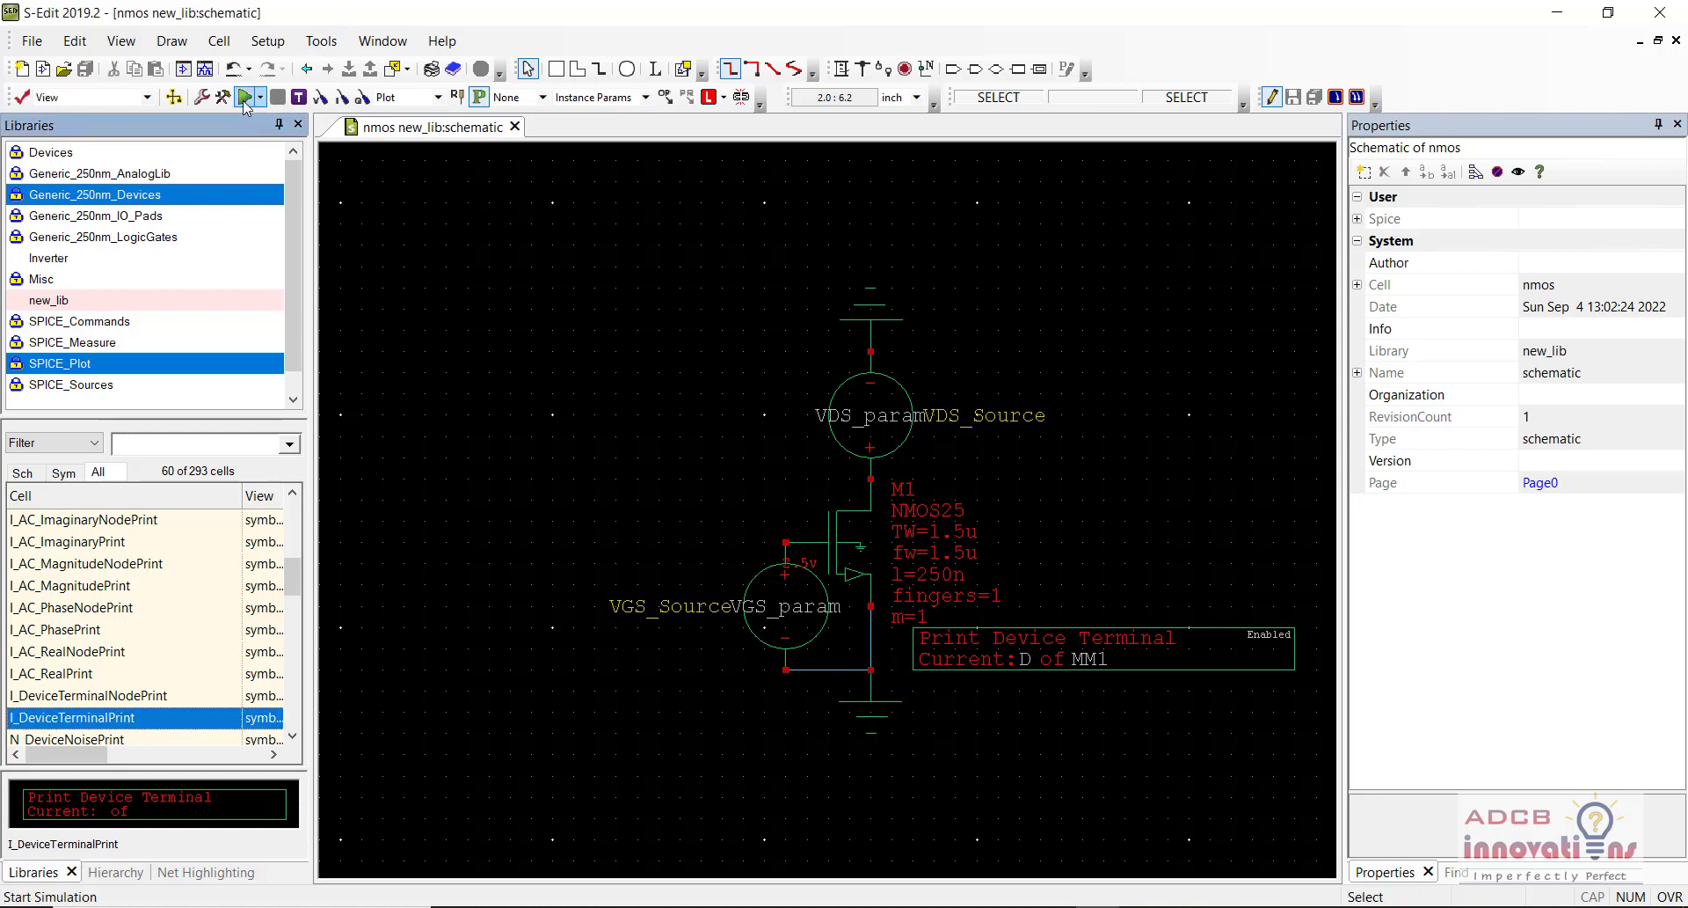
- Run the simulation of the nmos schematic, view the drain current waveform chart, and close the waveform and simulation status windows
left_click(246, 96)
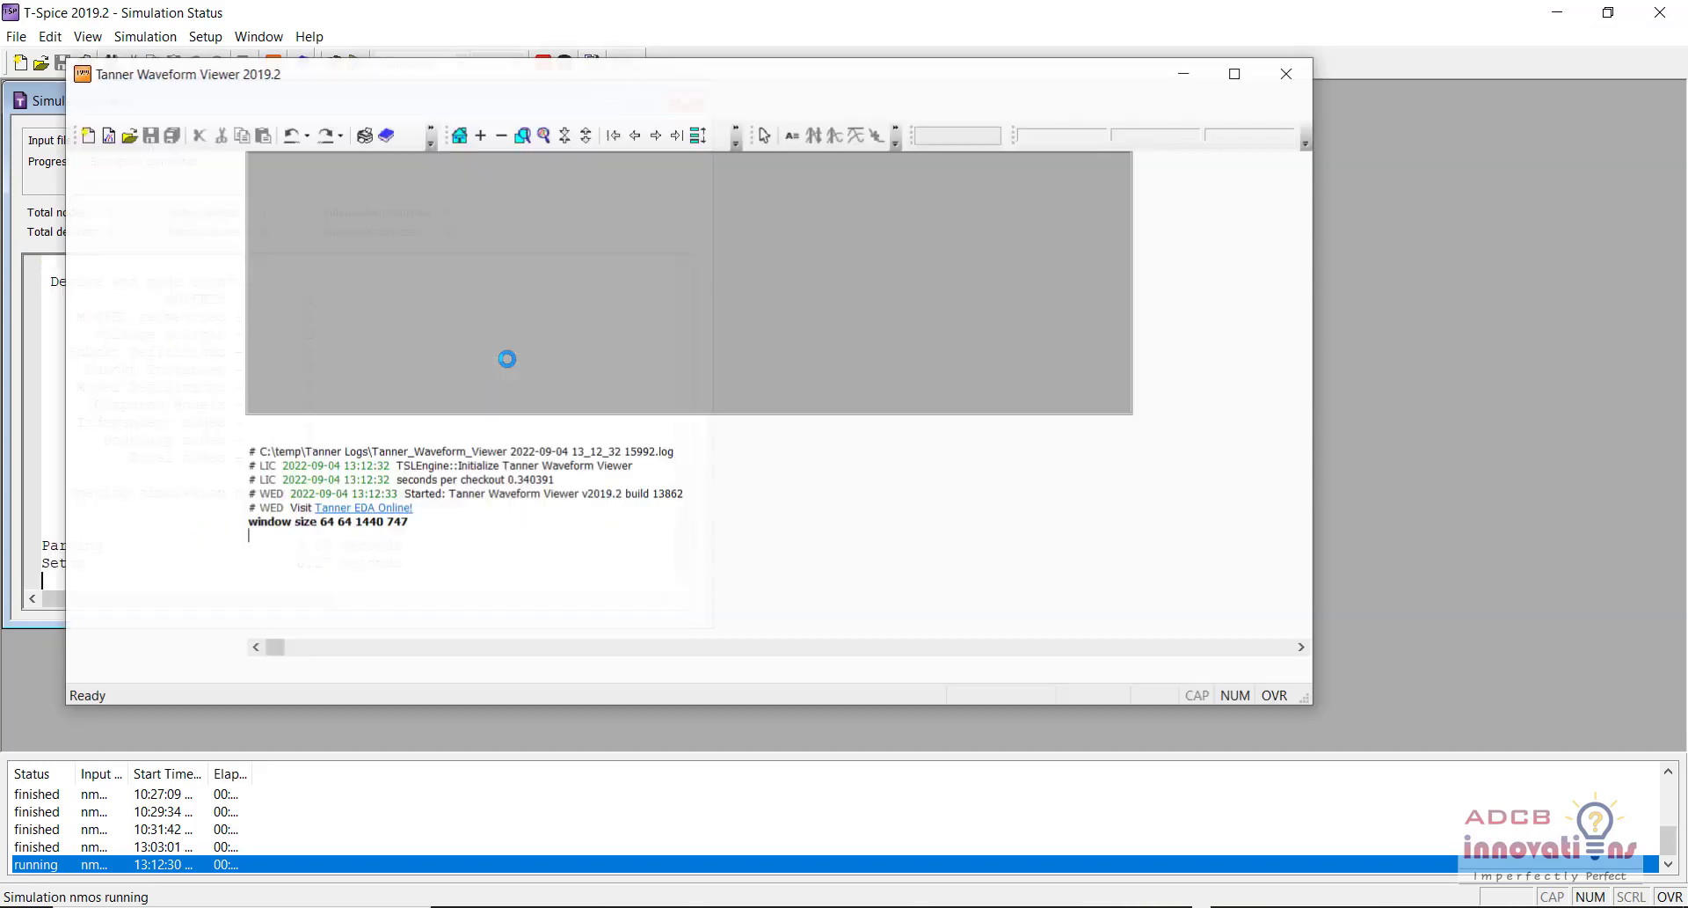
left_click(1236, 73)
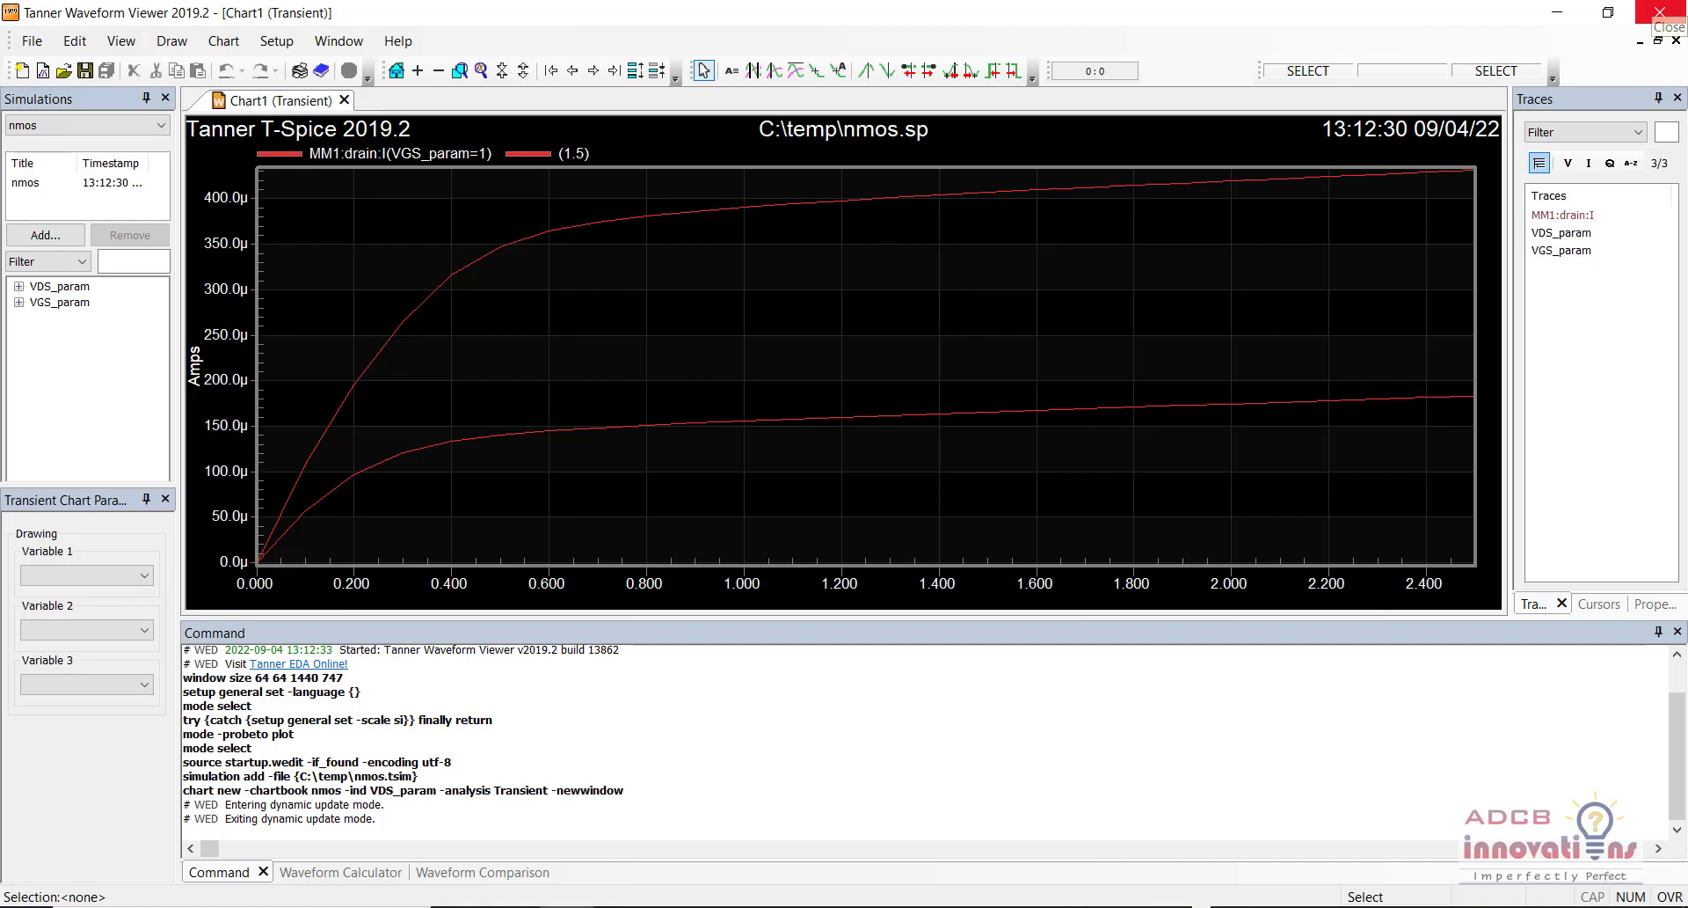
left_click(1660, 12)
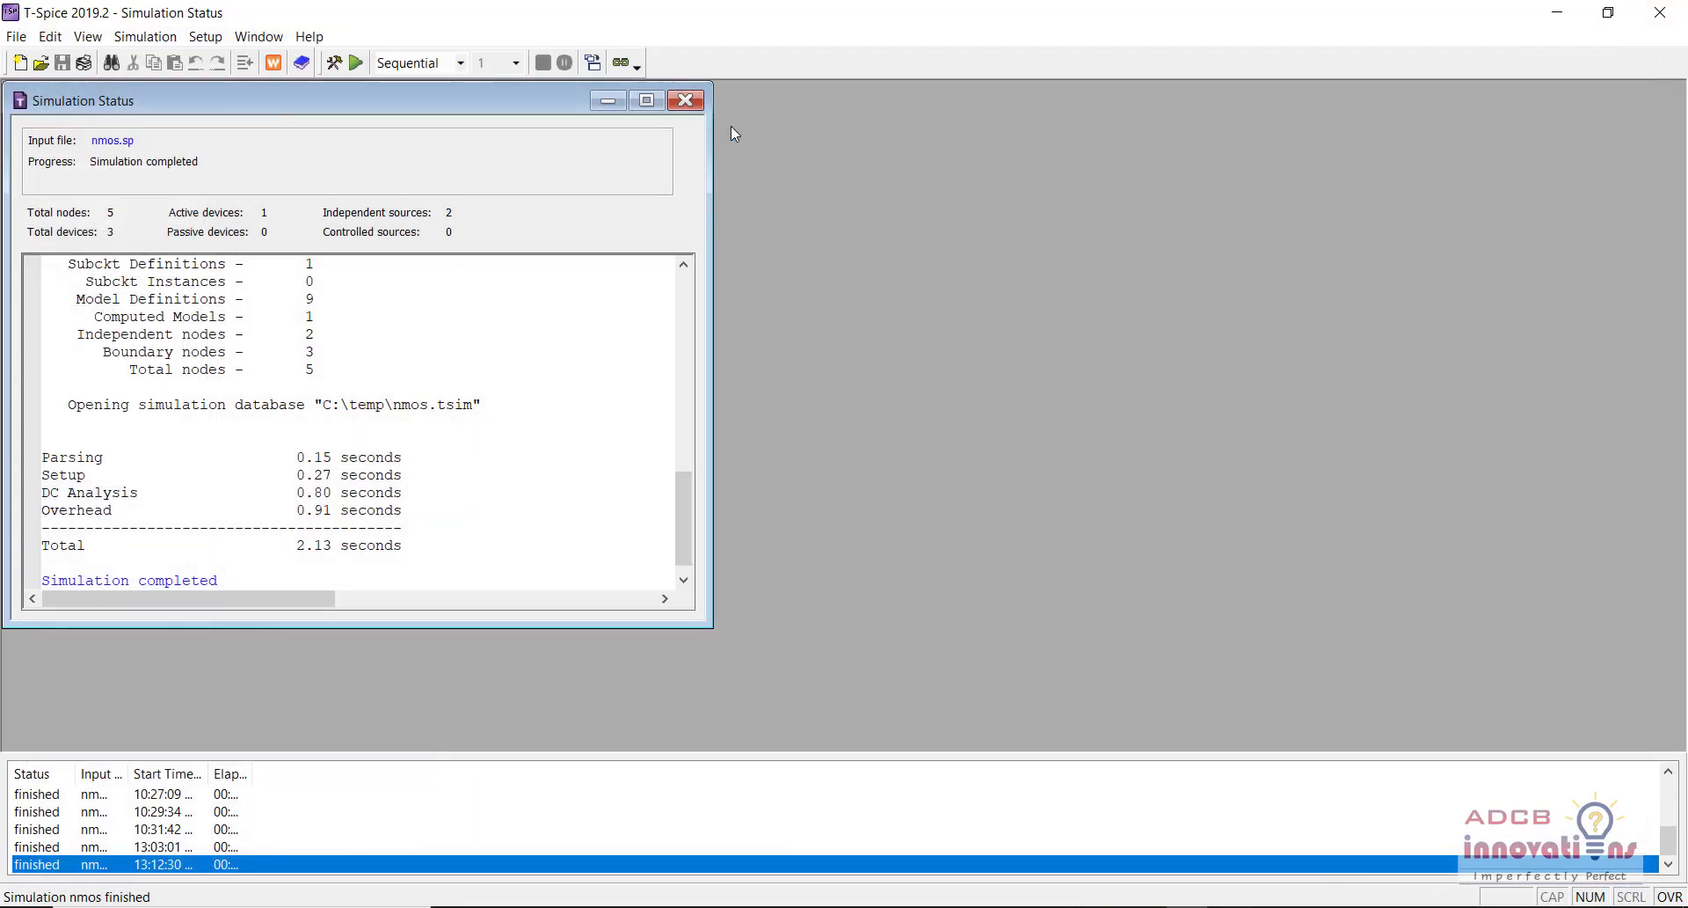
left_click(685, 100)
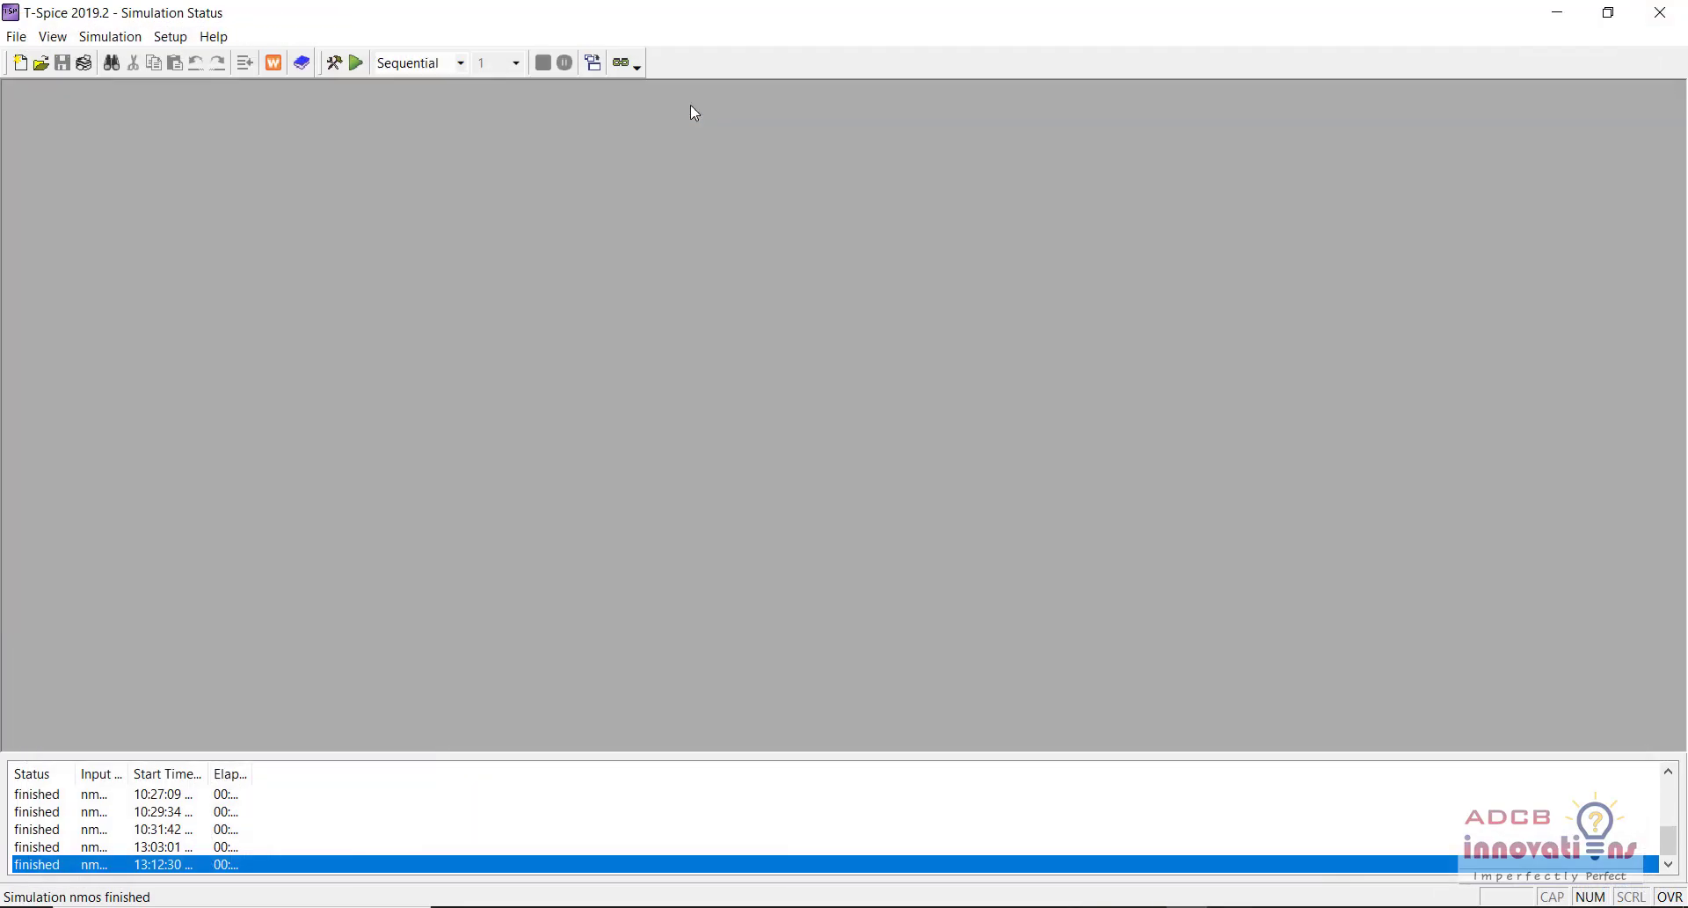
left_click(1660, 12)
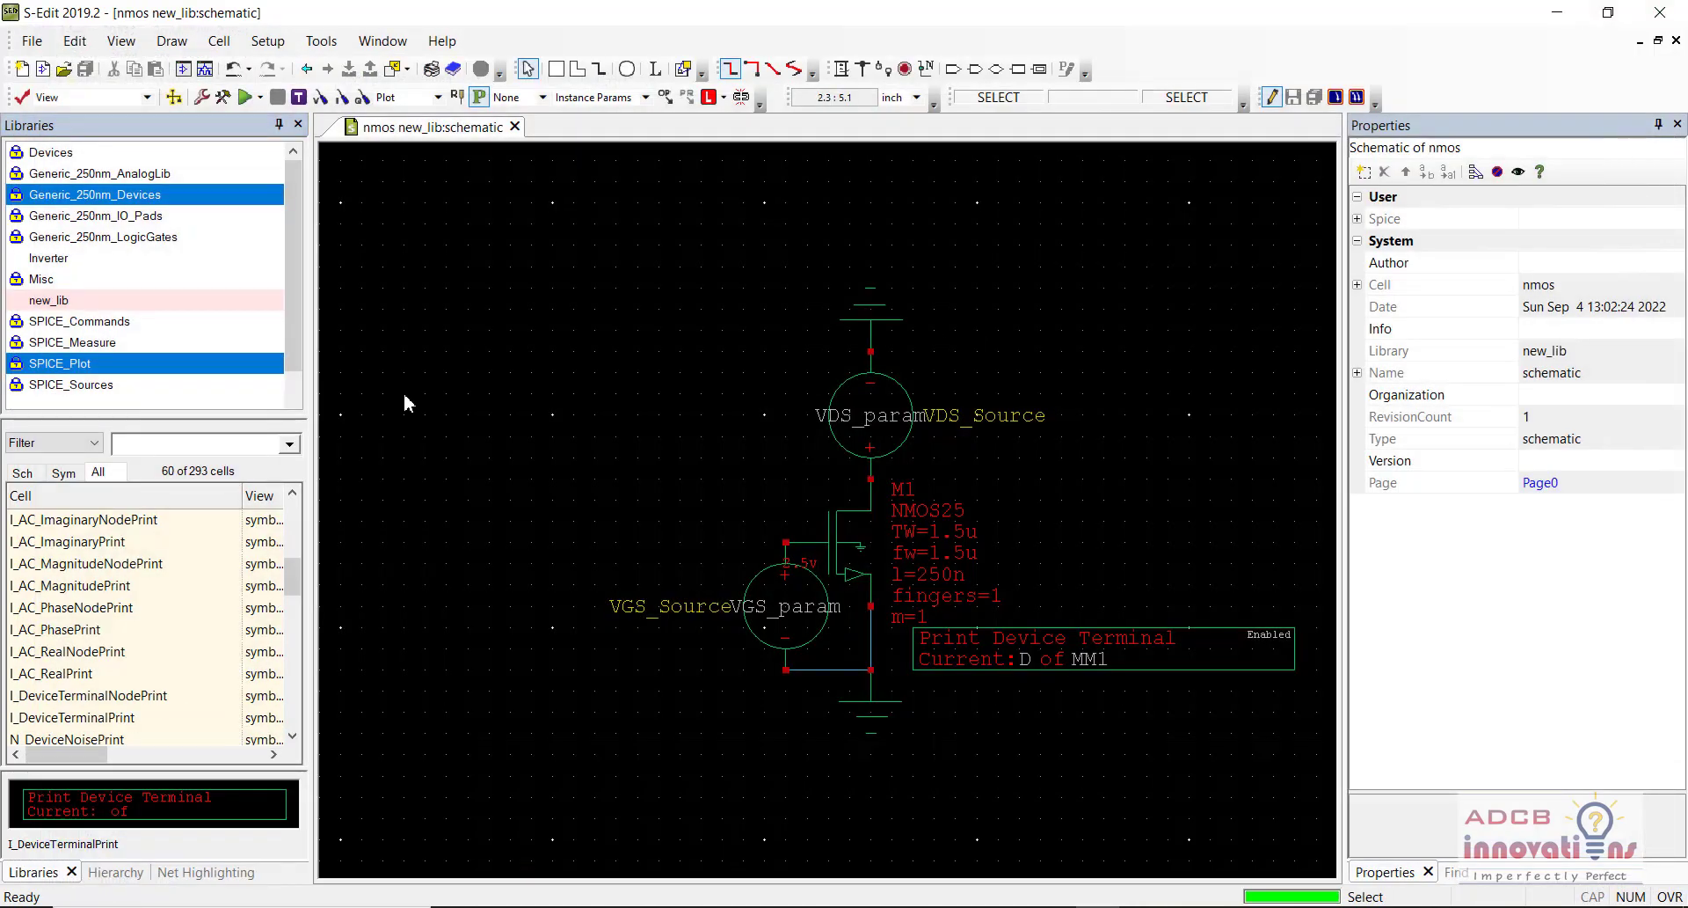
- Create a new schematic view for a cell named nmos_2 in the new_lib library
left_click(102, 302)
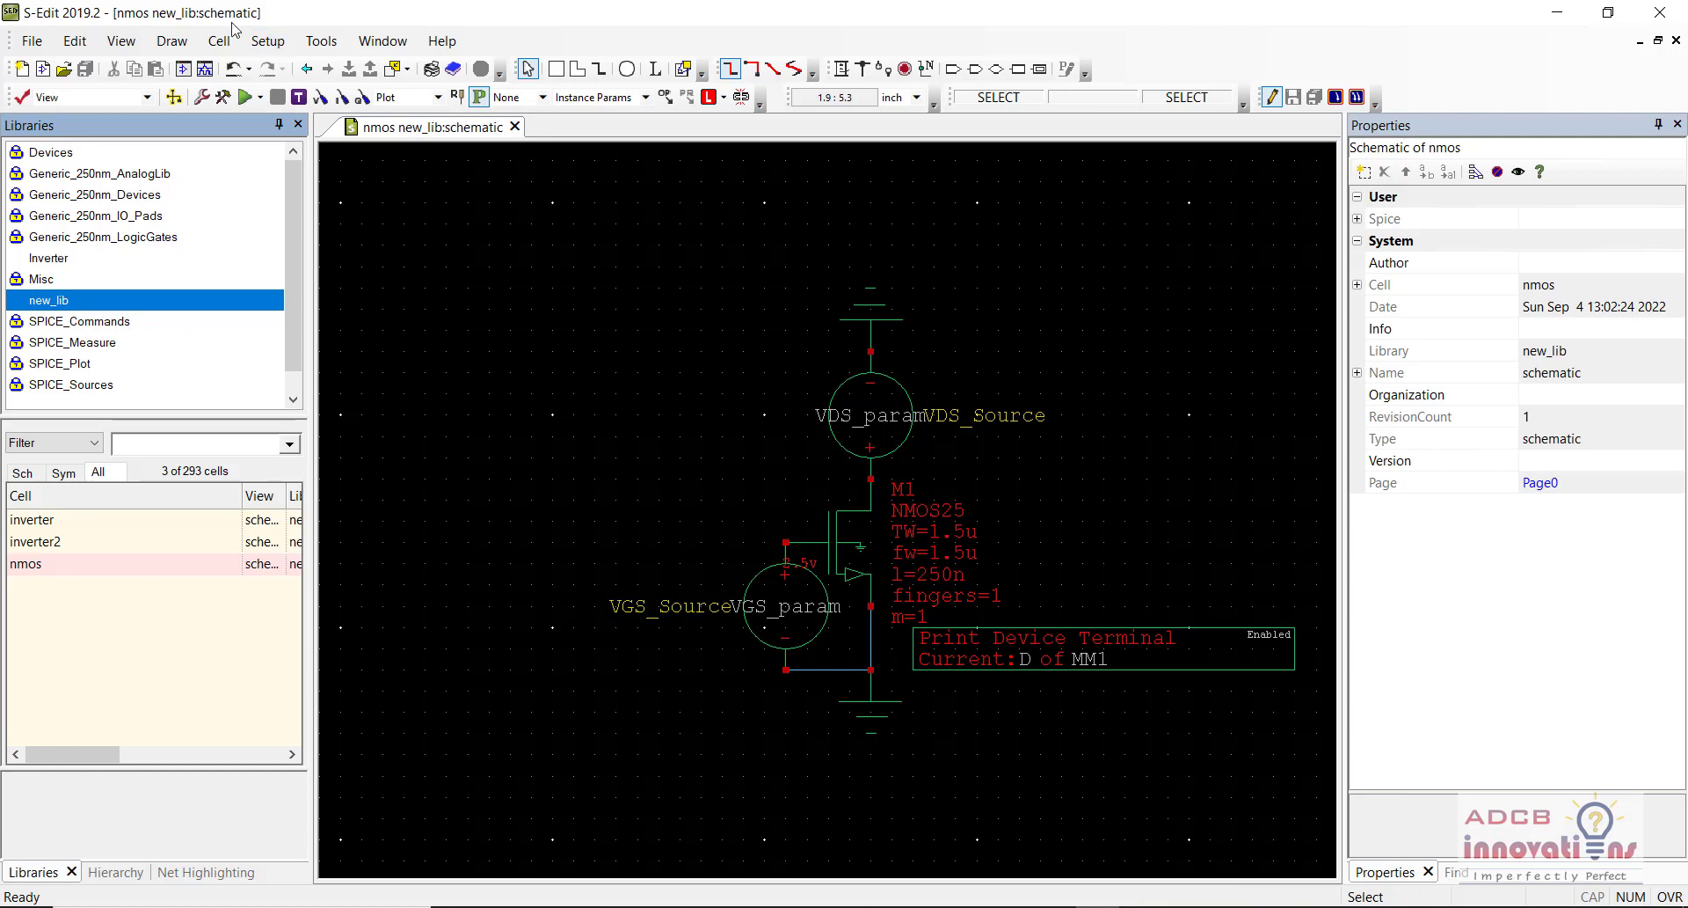
left_click(219, 42)
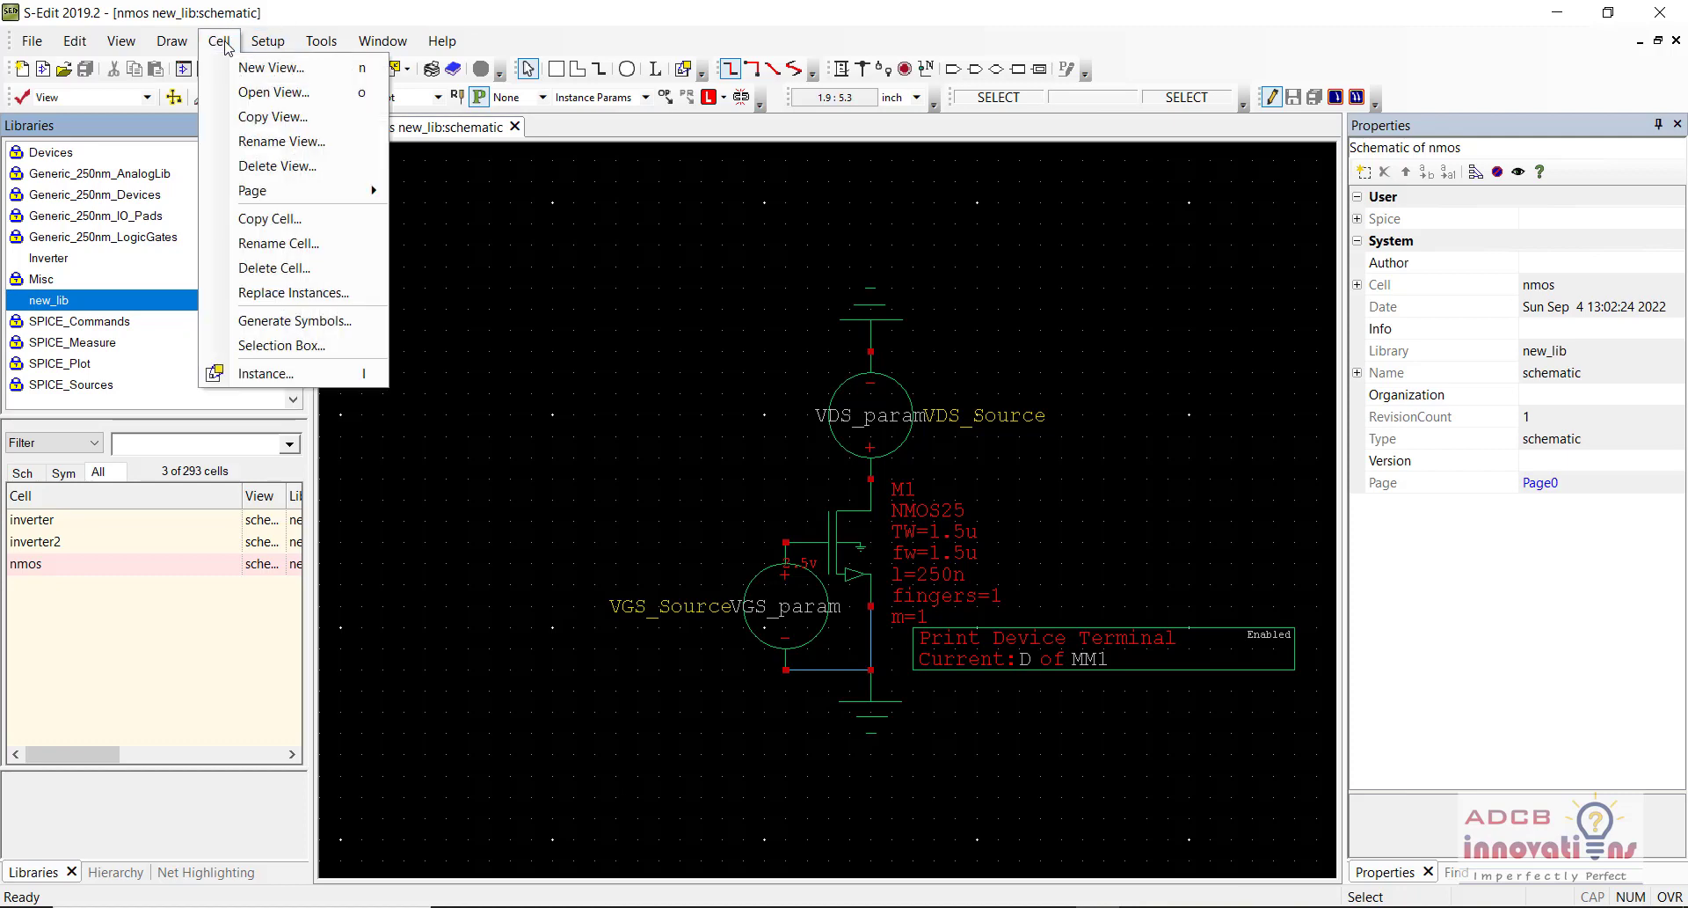
left_click(226, 46)
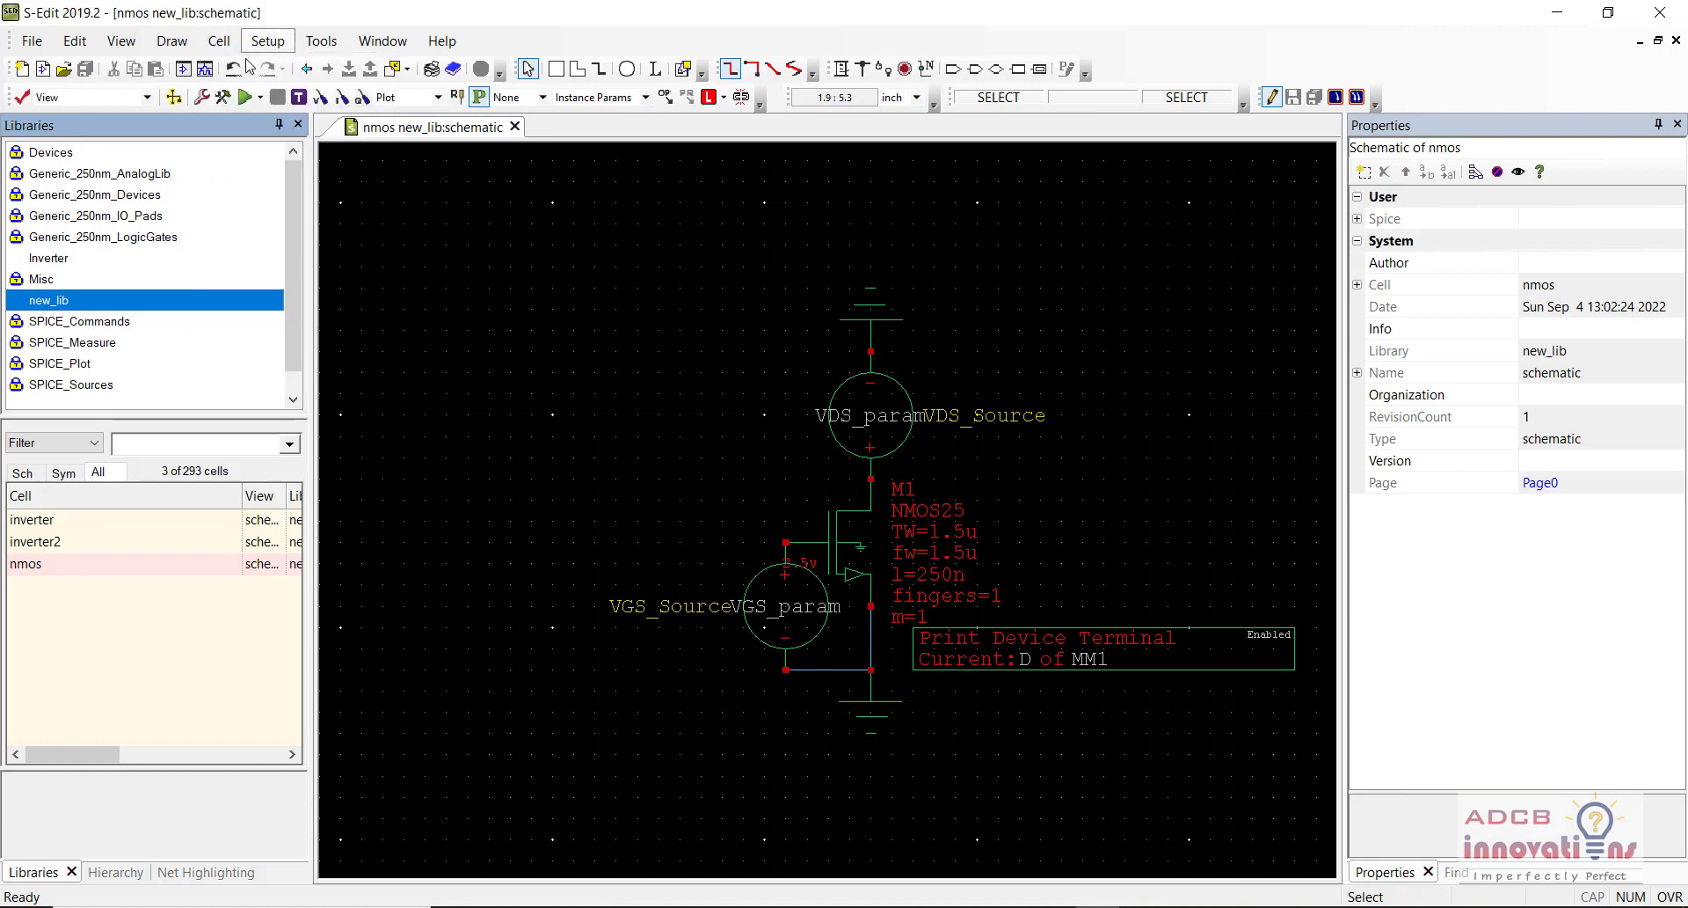
left_click(226, 46)
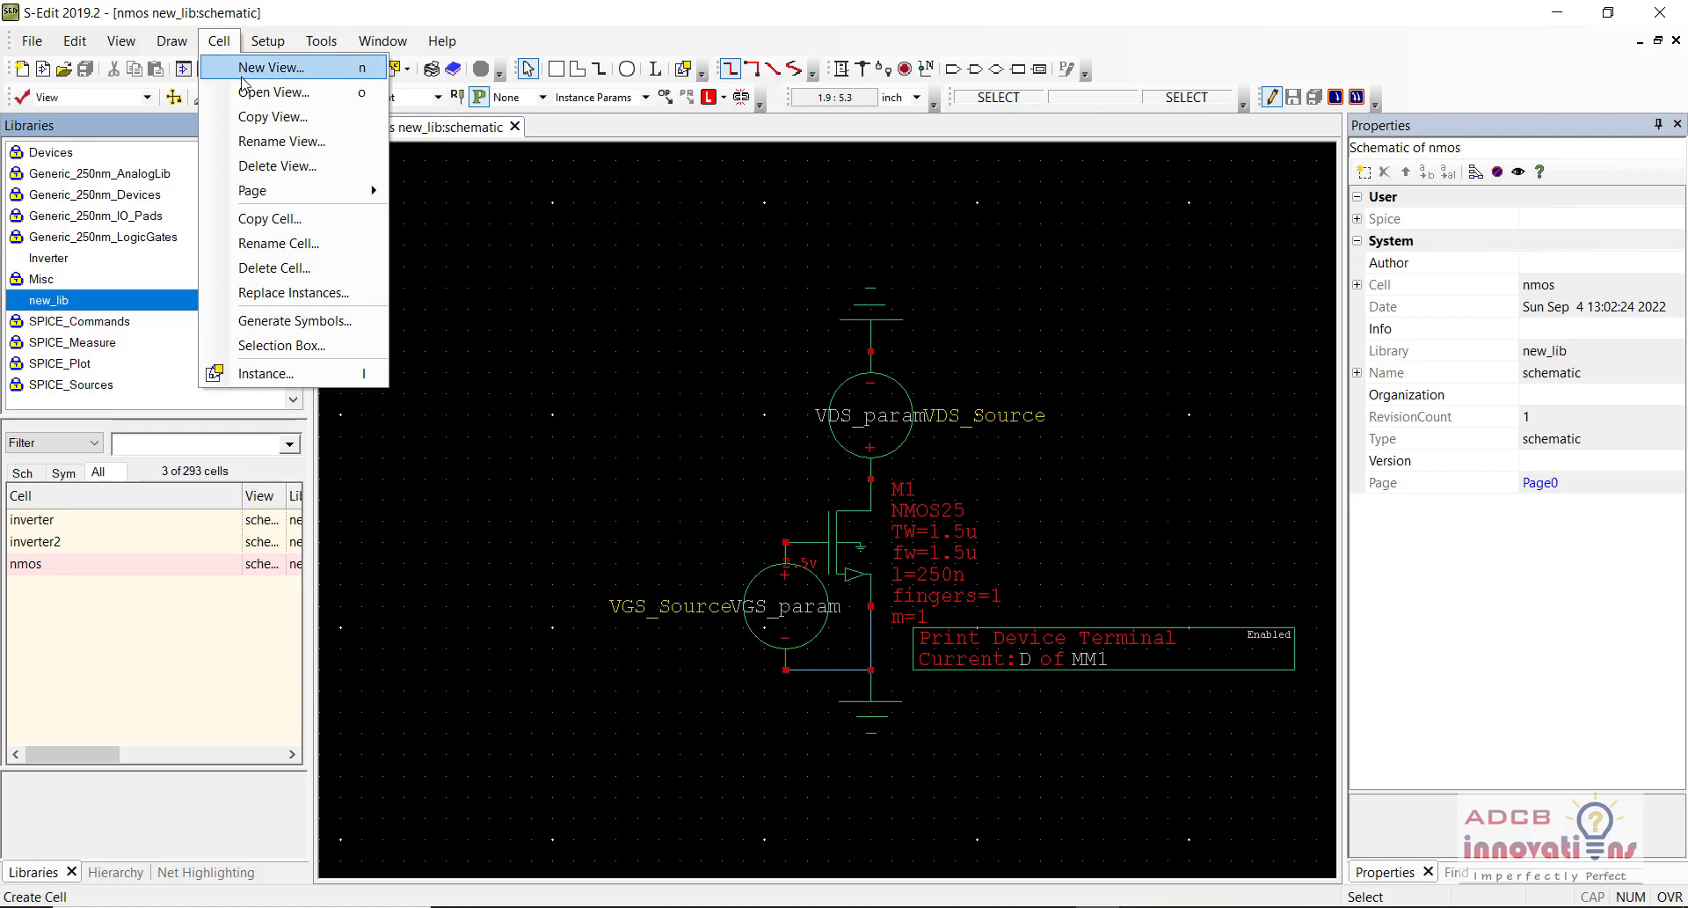
left_click(243, 78)
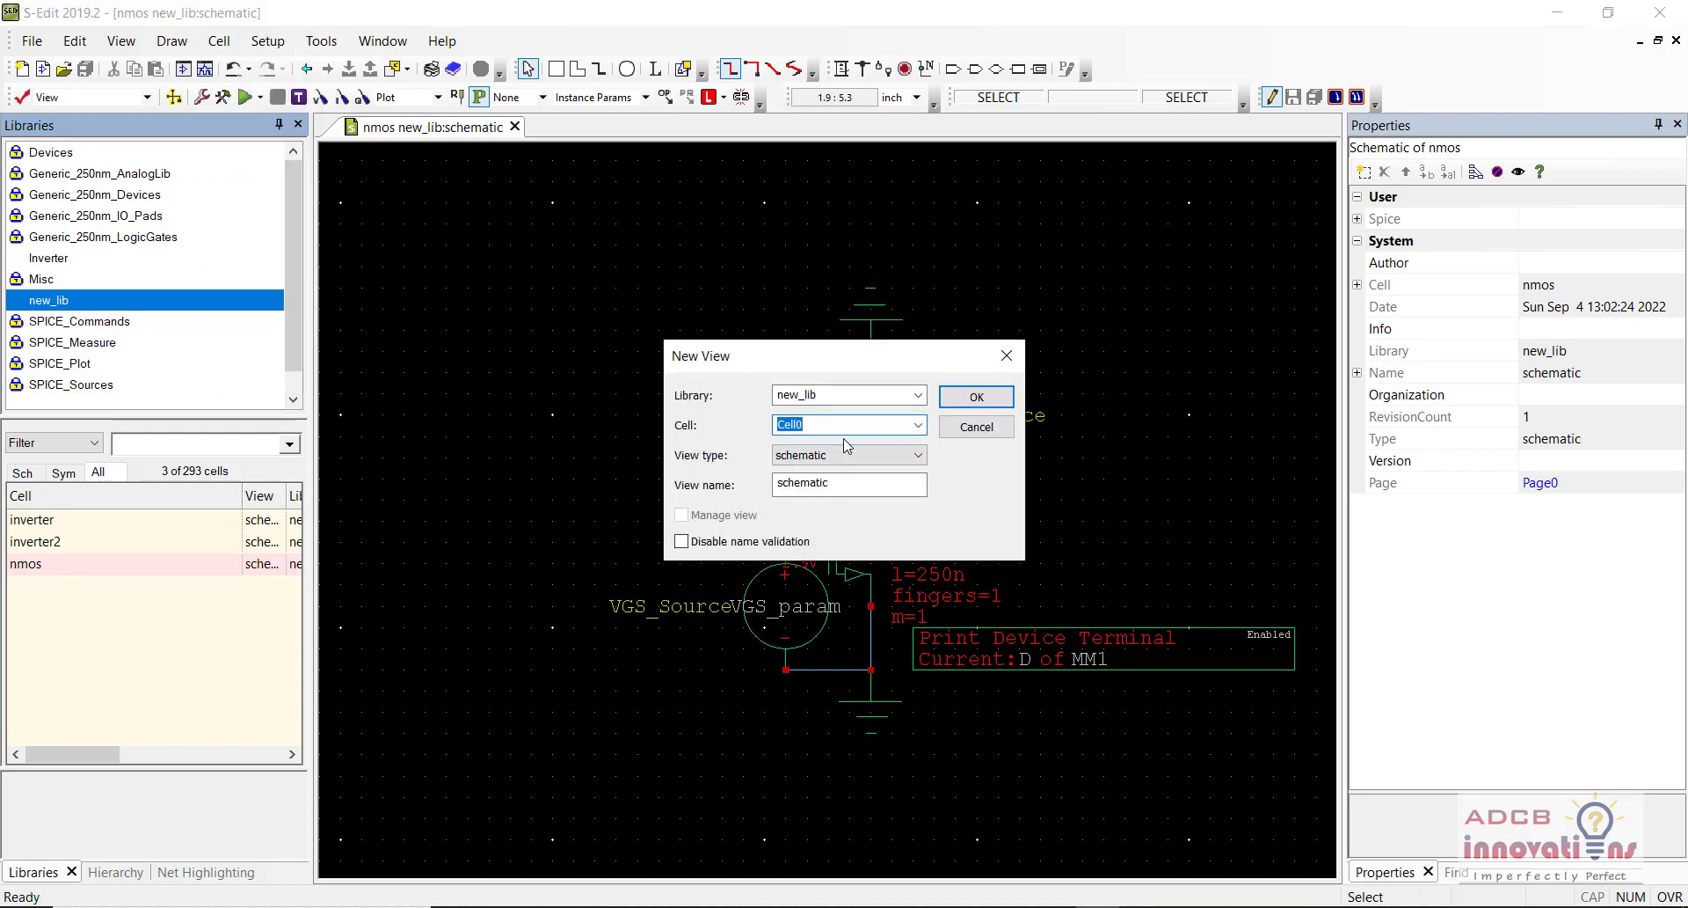
type("nmos_2")
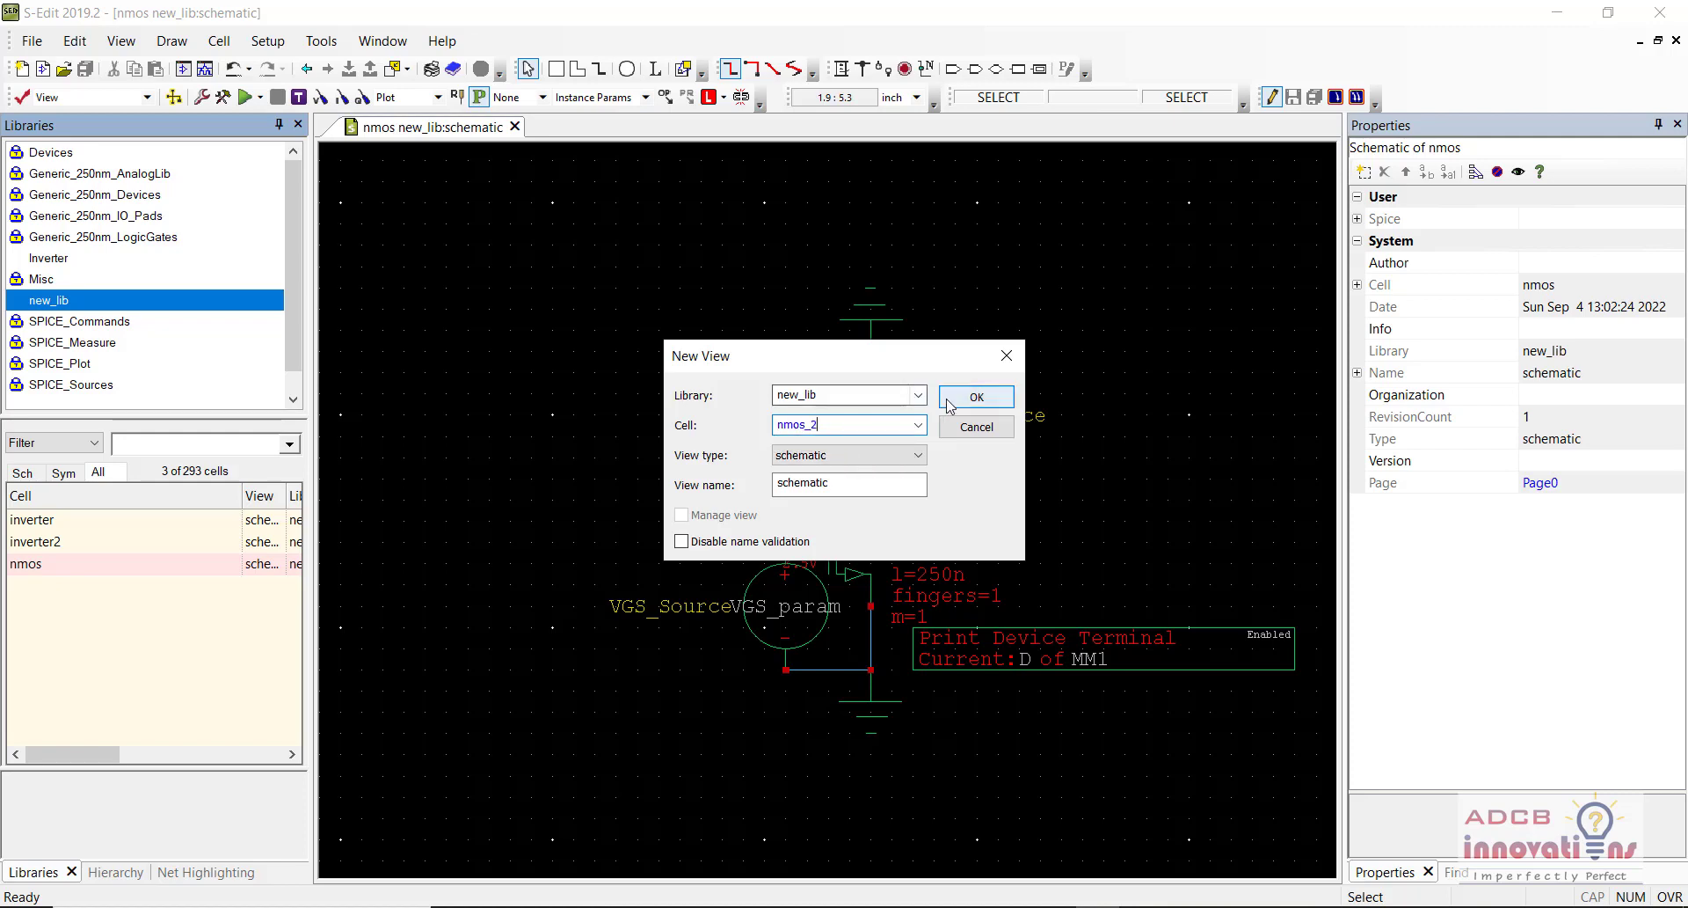
left_click(978, 397)
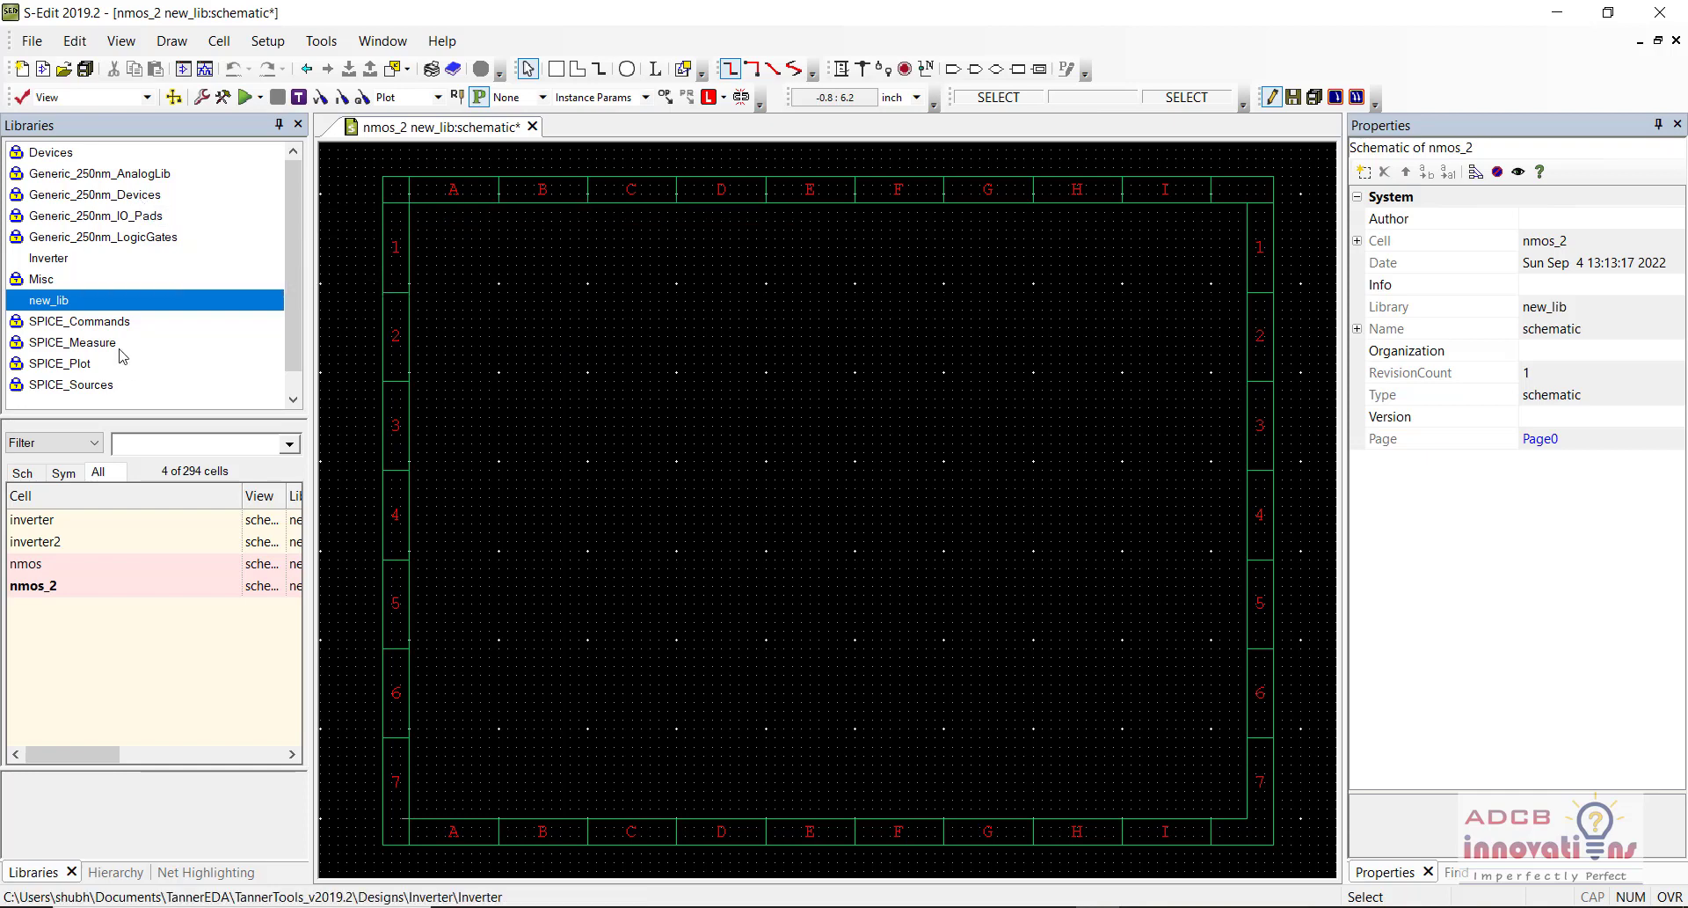
- Place one nmos25 transistor from the Generic_250nm_Devices library near the middle of the nmos_2 schematic
left_click(154, 195)
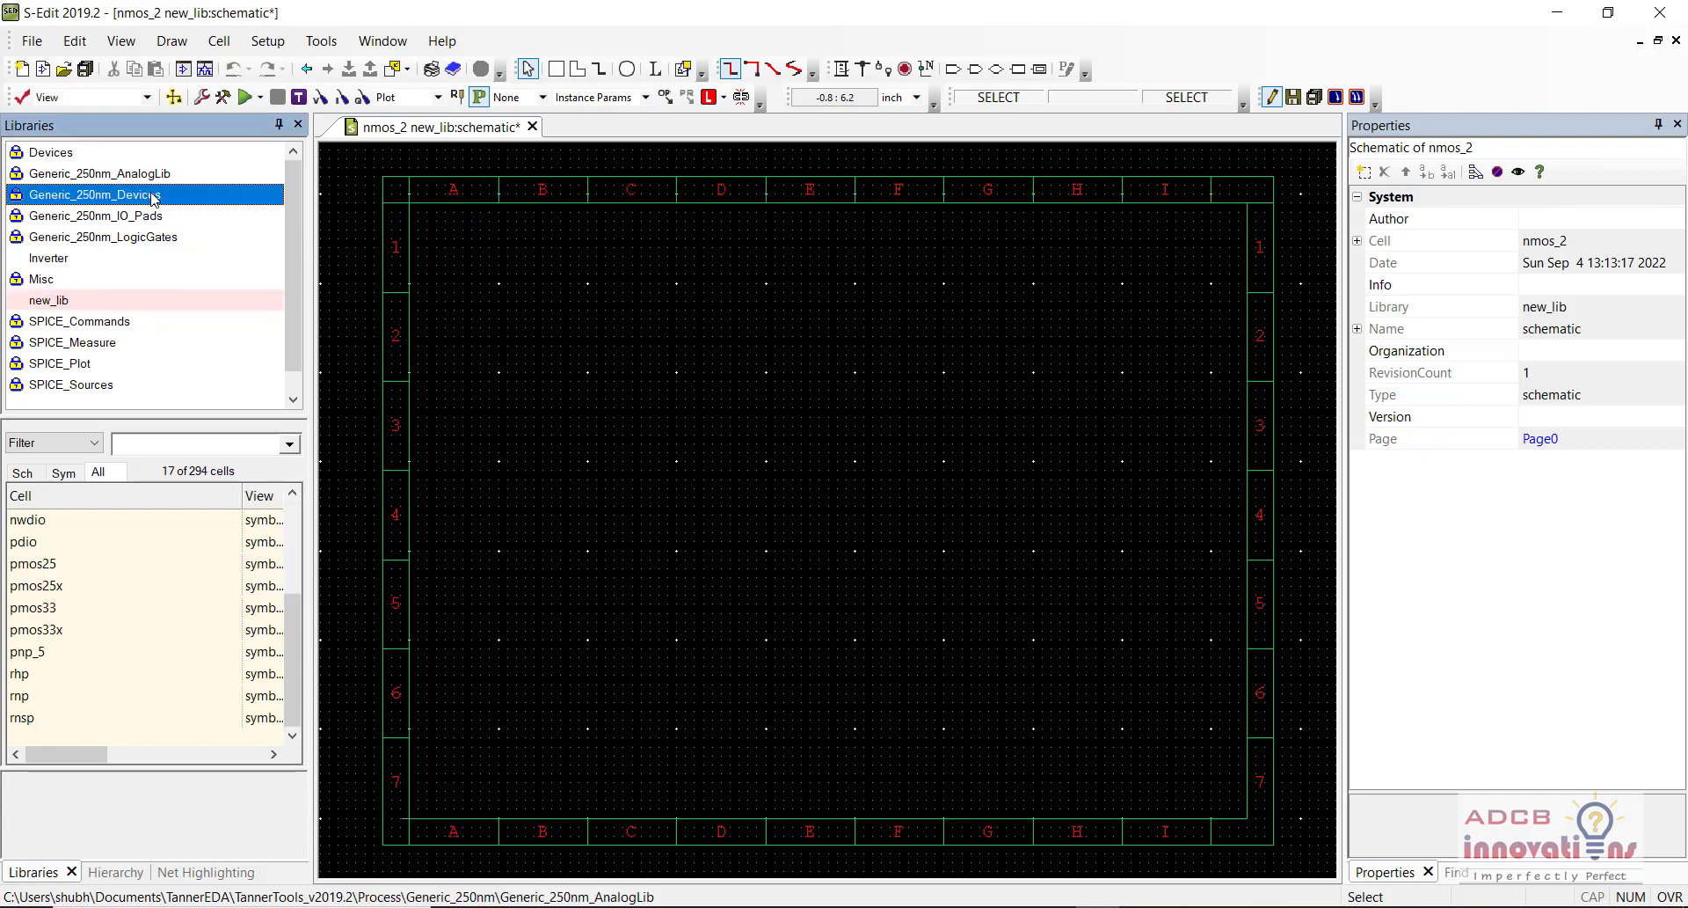
left_click(176, 448)
type("nmos")
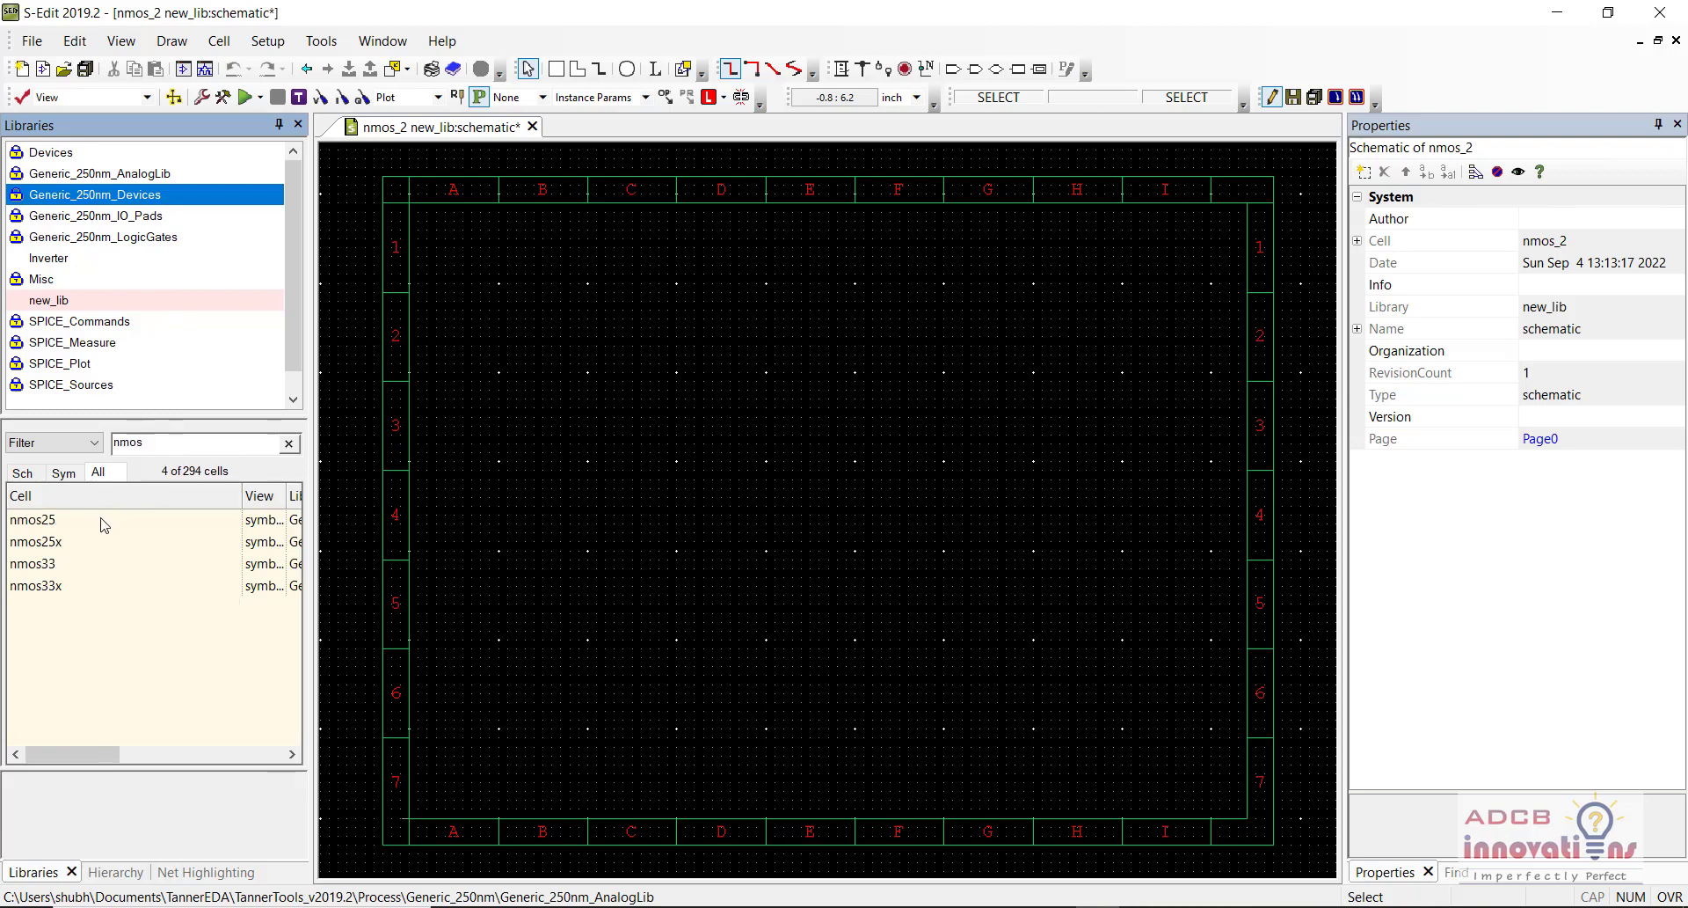
left_click(104, 522)
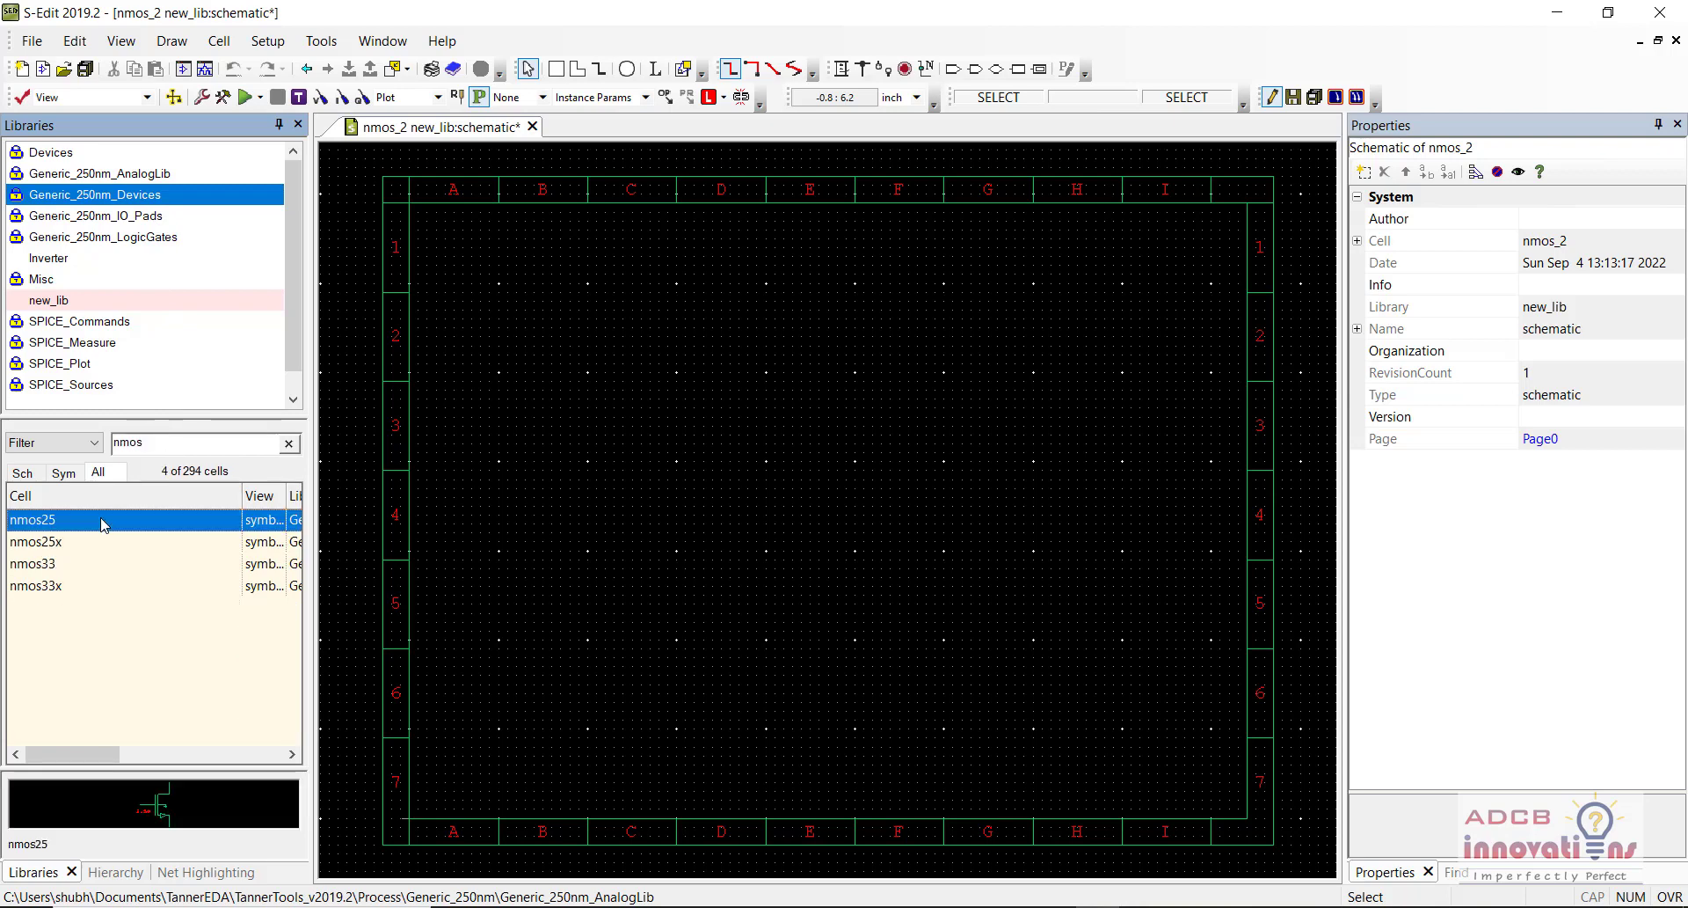
right_click(103, 523)
left_click(185, 195)
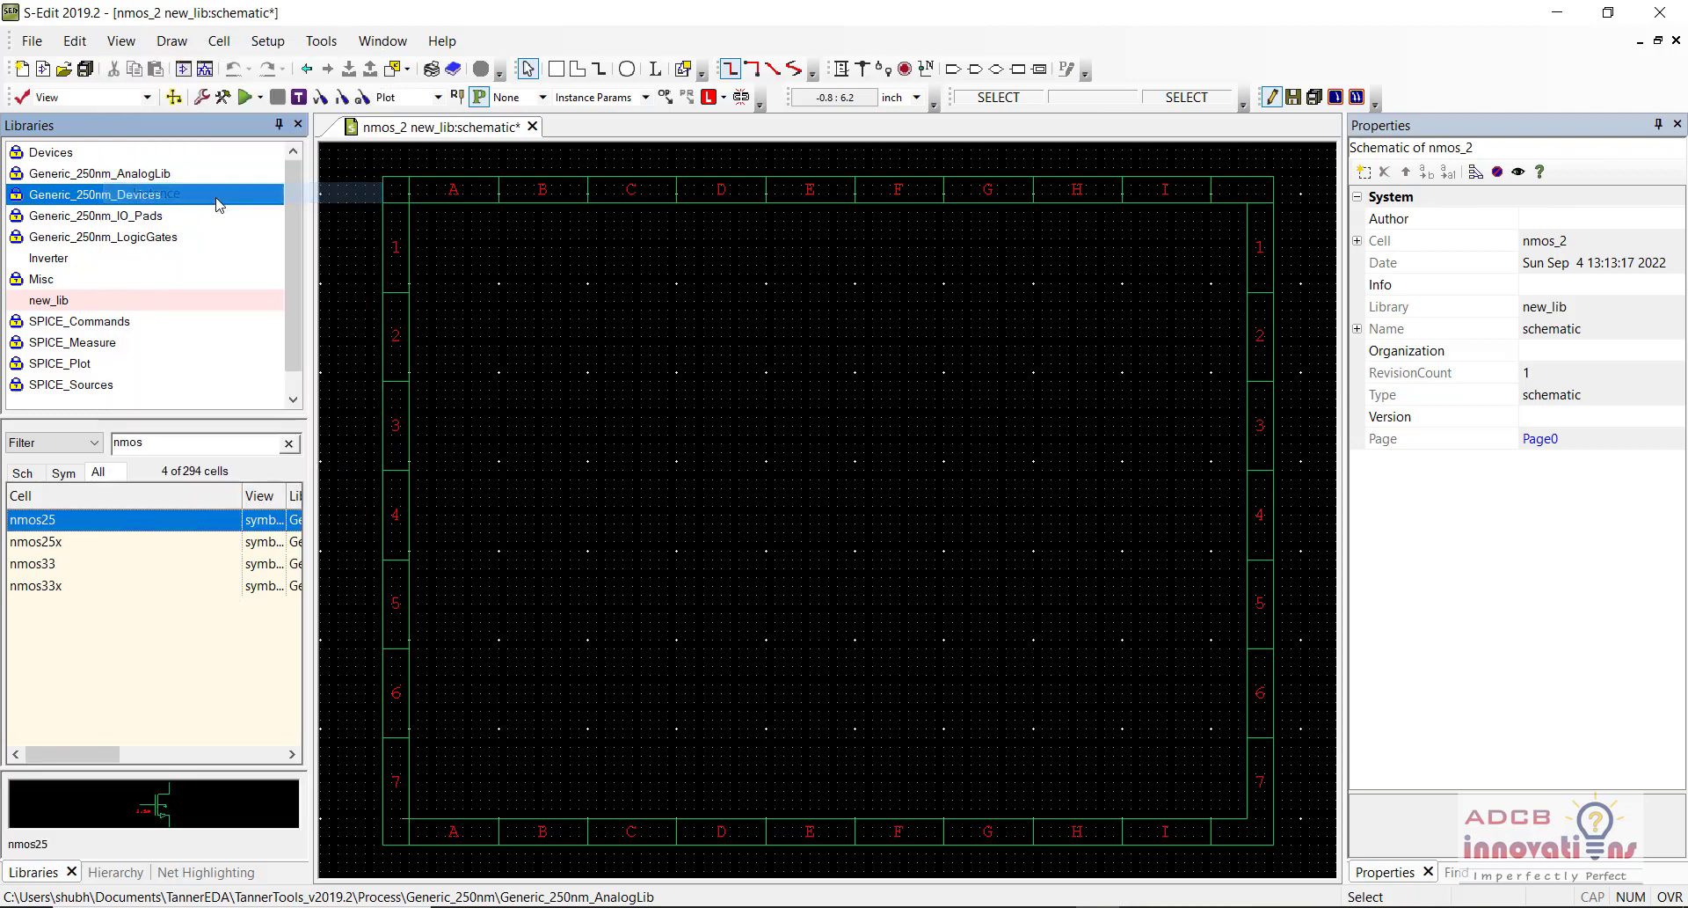
left_click(808, 406)
key("Escape")
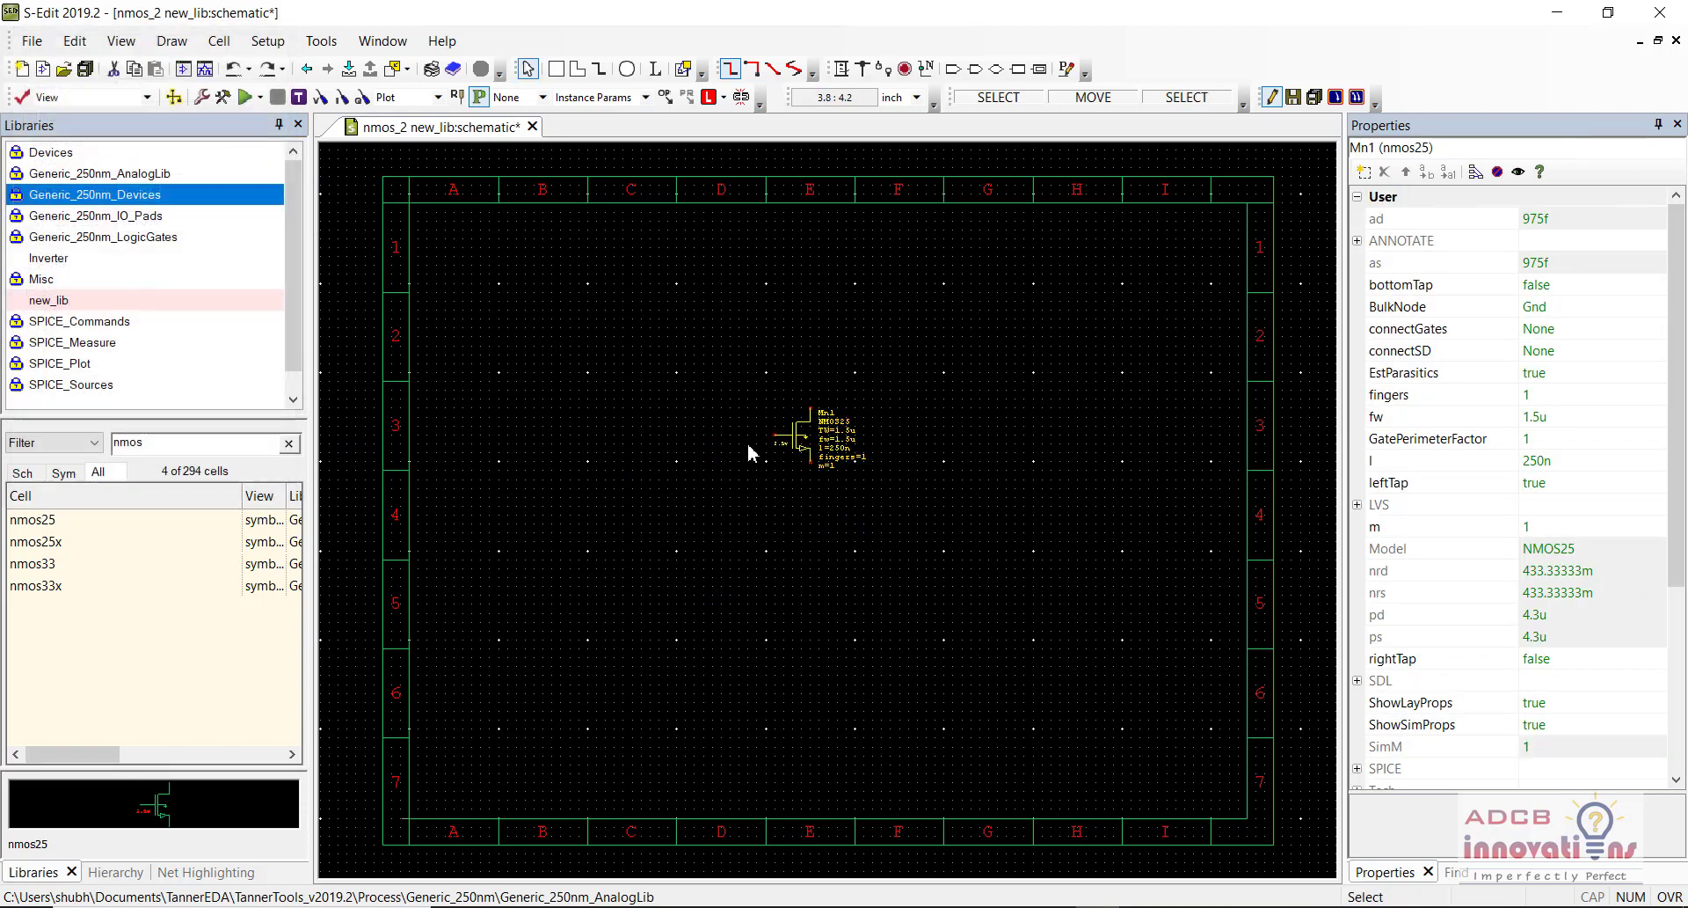
key("plus")
scroll(827, 510, "up", 2)
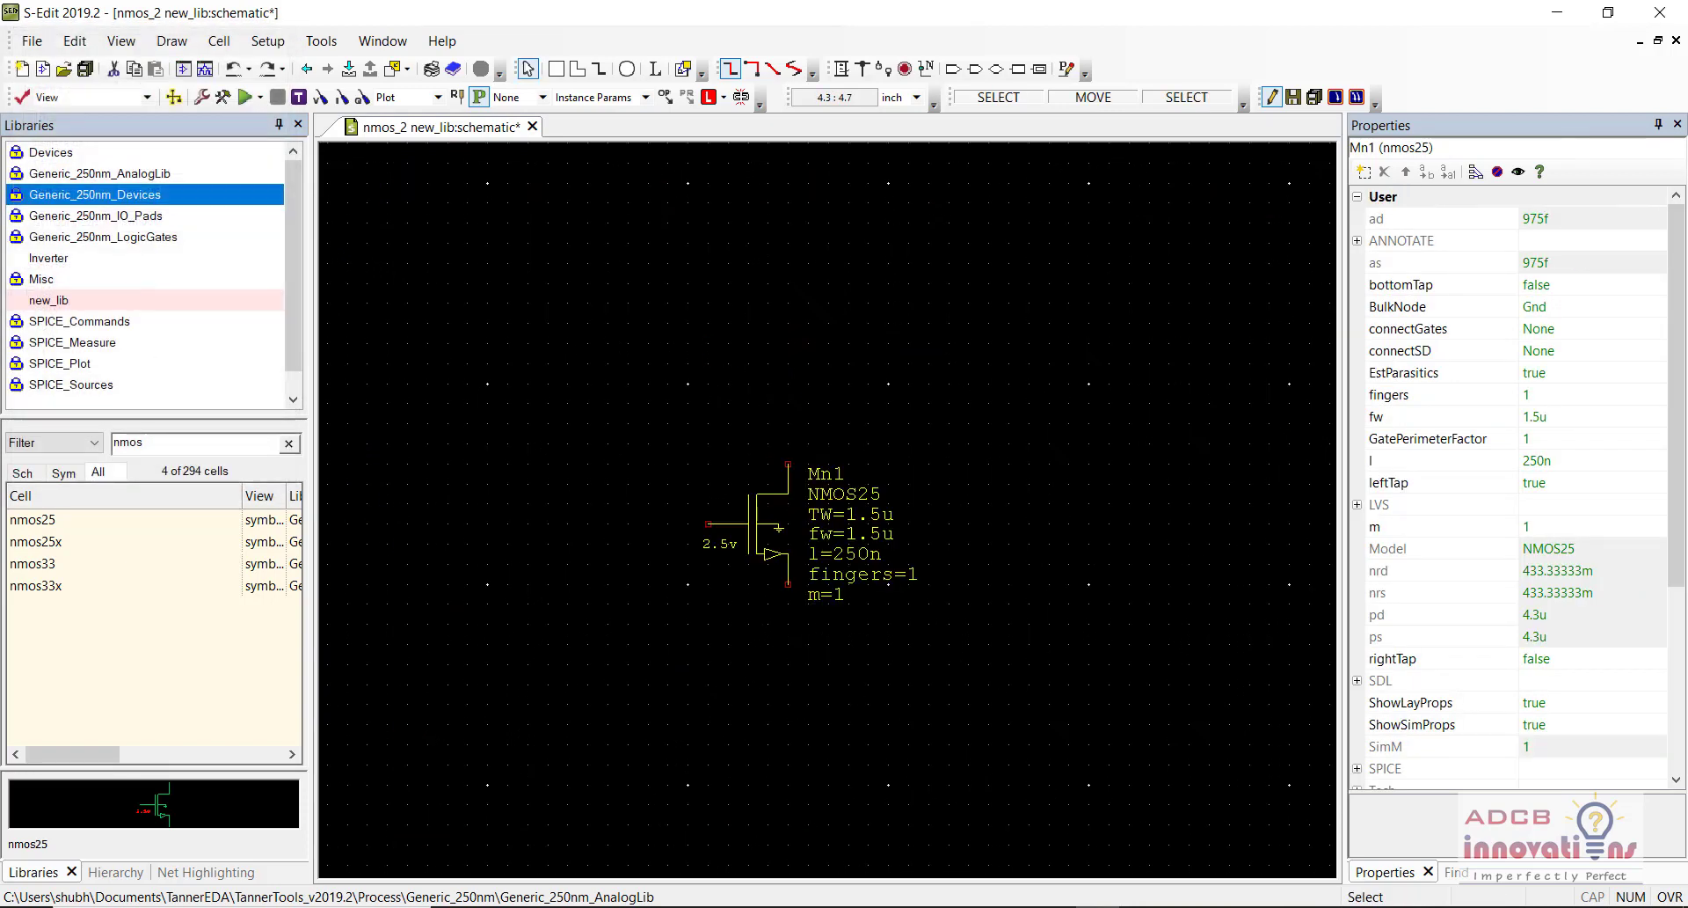
left_click(610, 452)
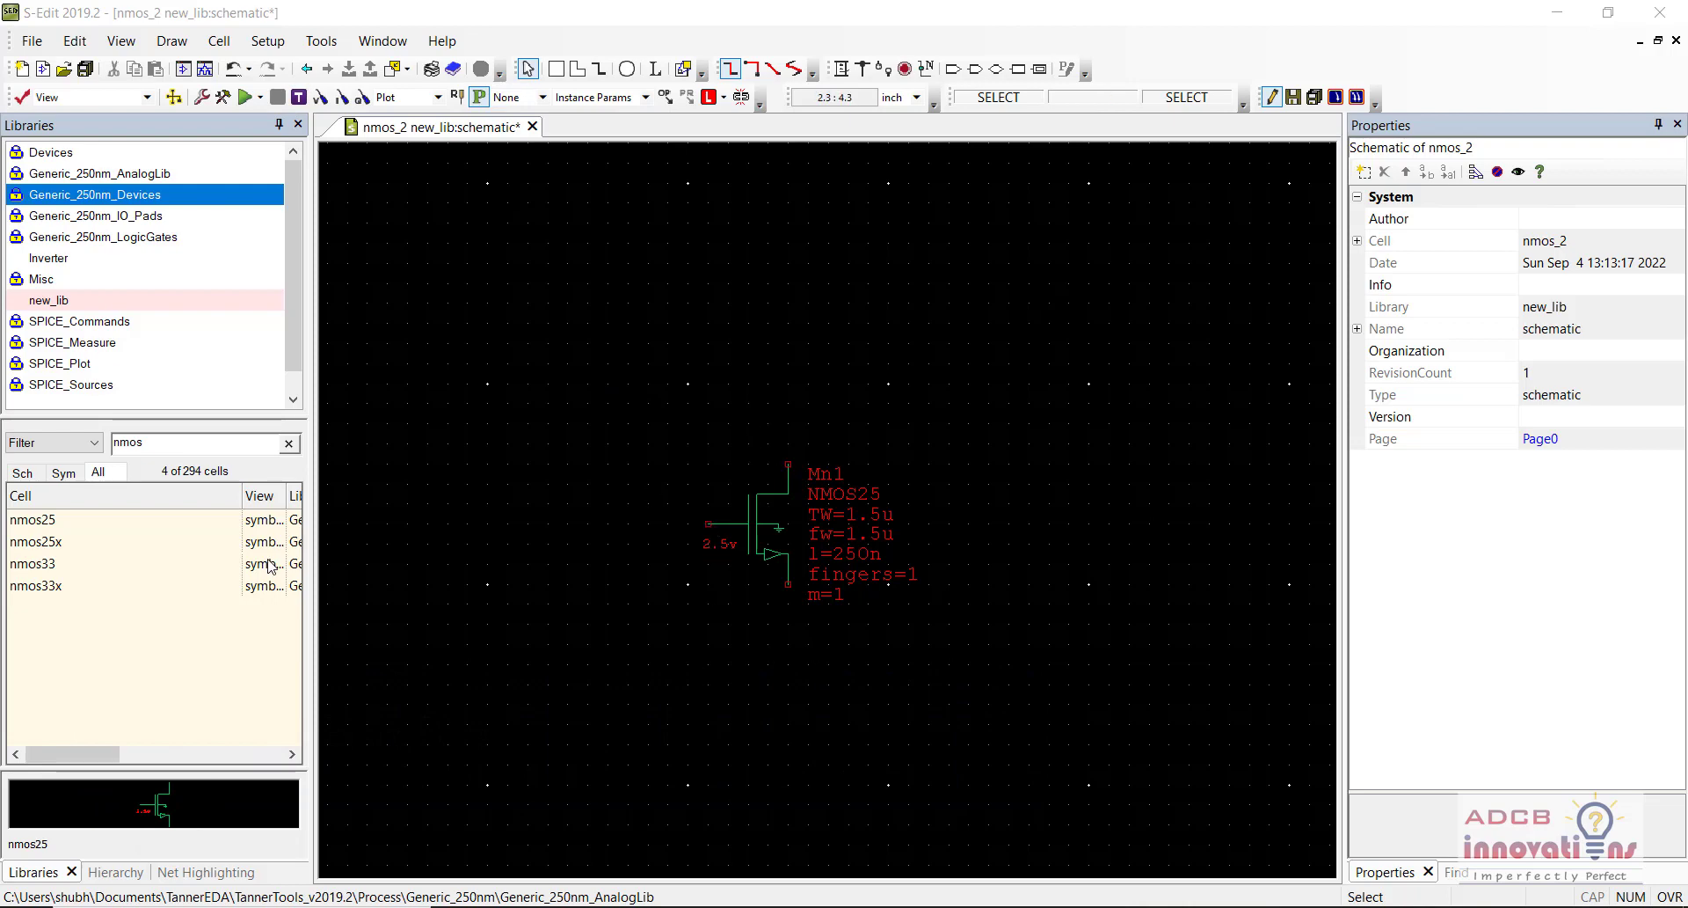
- Place two vdc sources from the SPICE_Sources library, one connected to the transistor's gate and one above the transistor
double_click(172, 445)
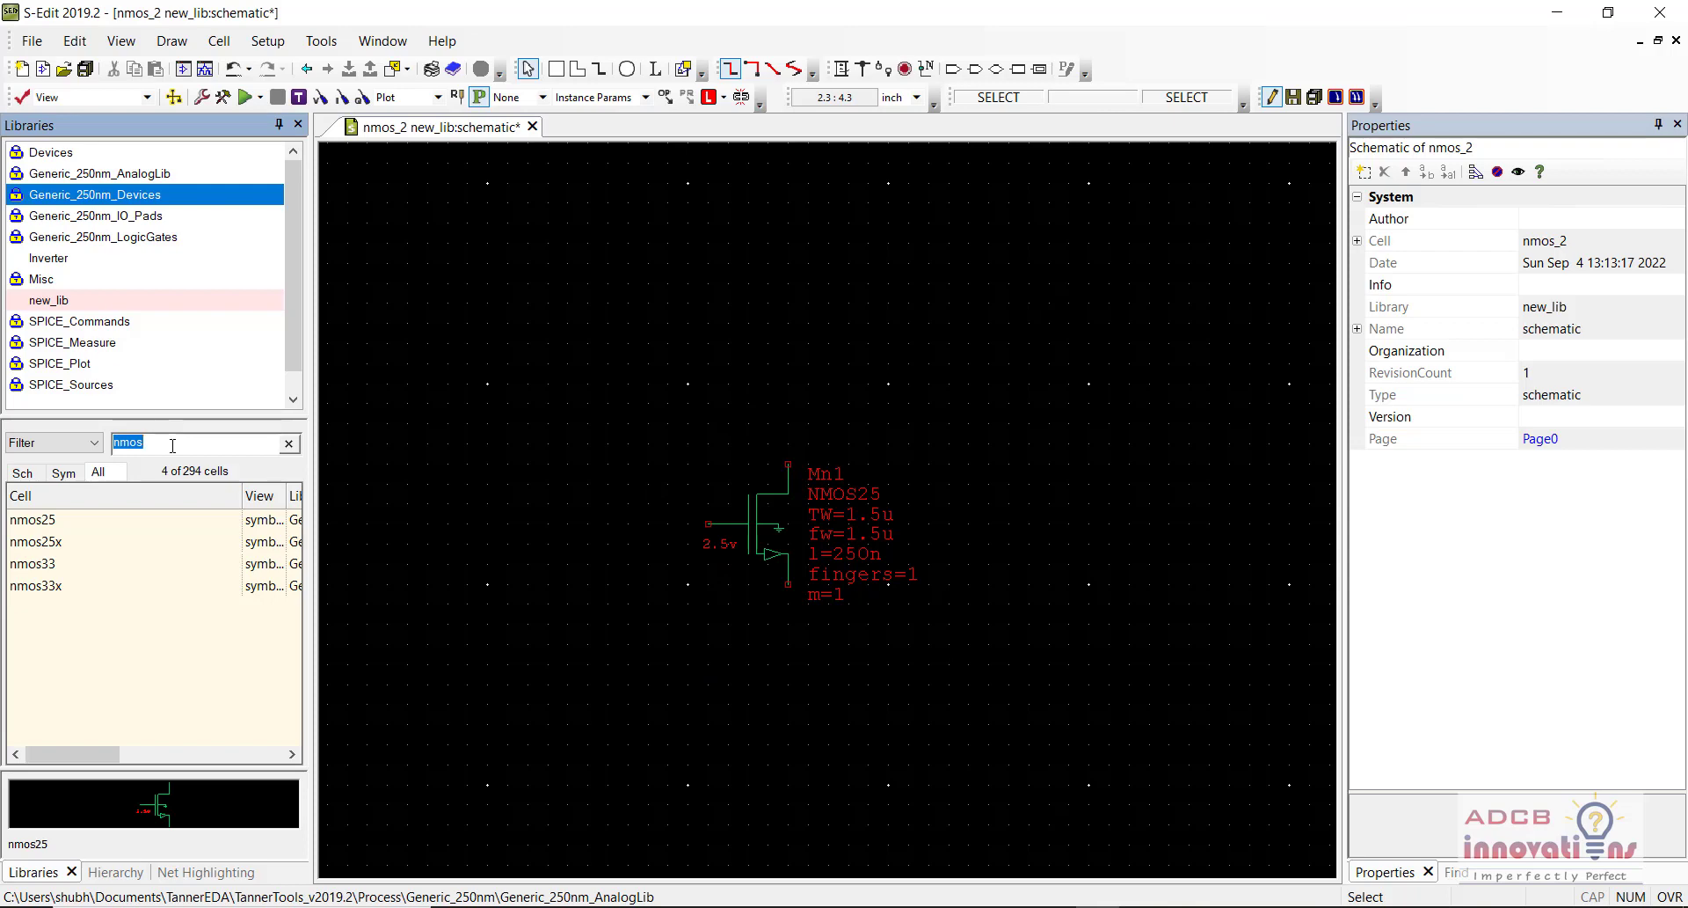
key("BackSpace")
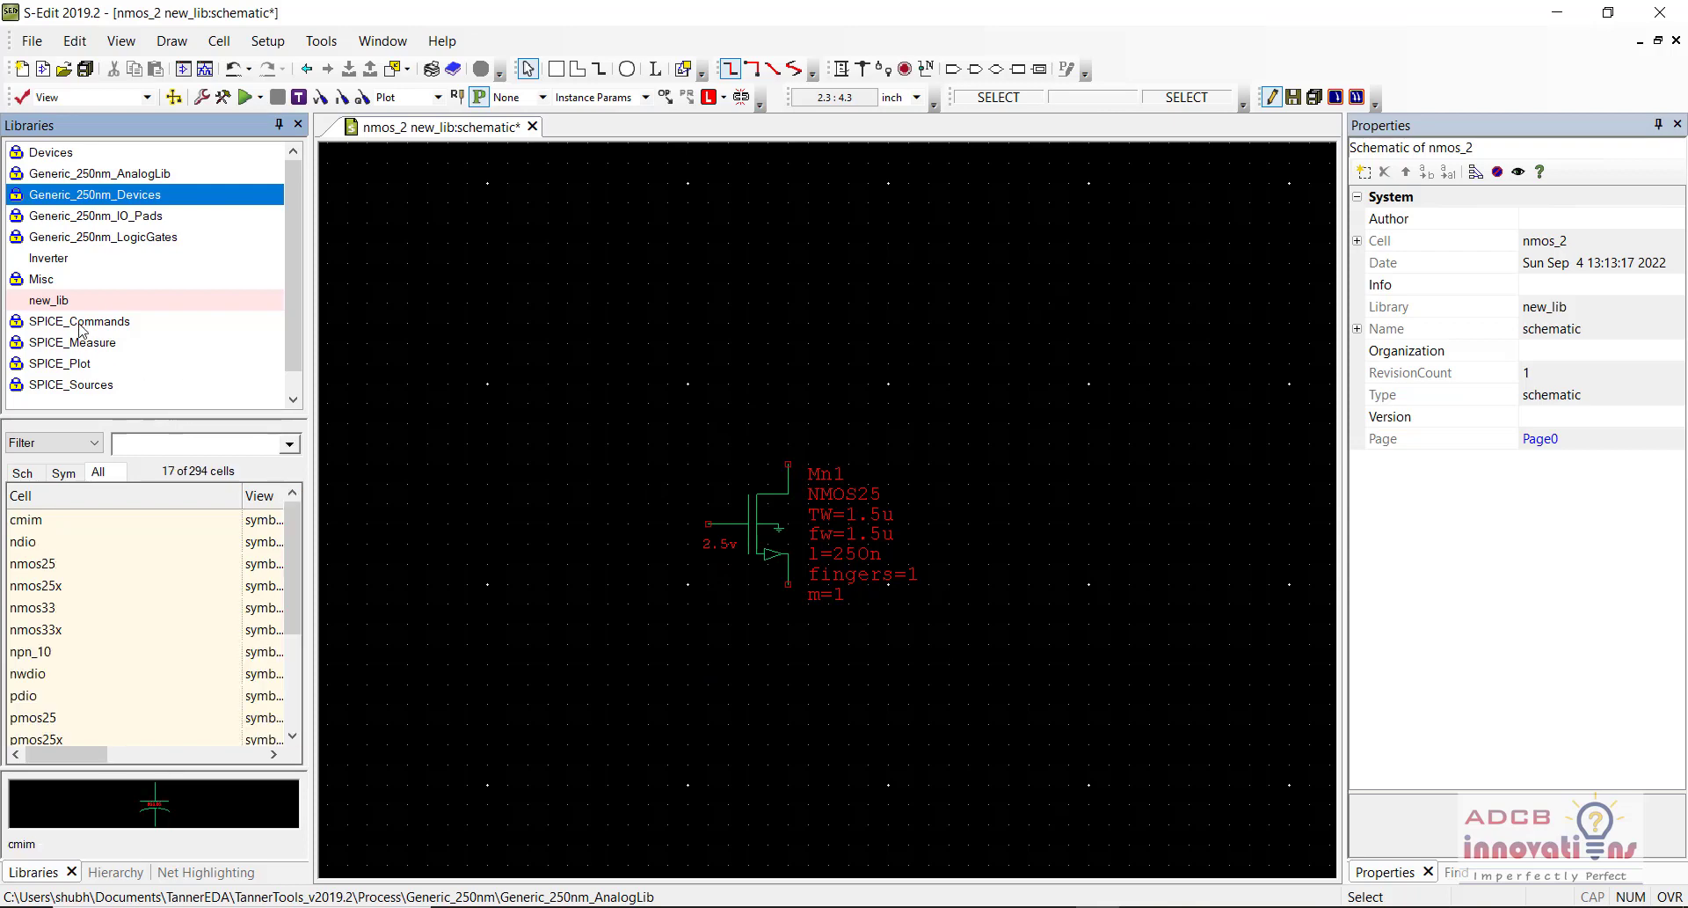
left_click(77, 387)
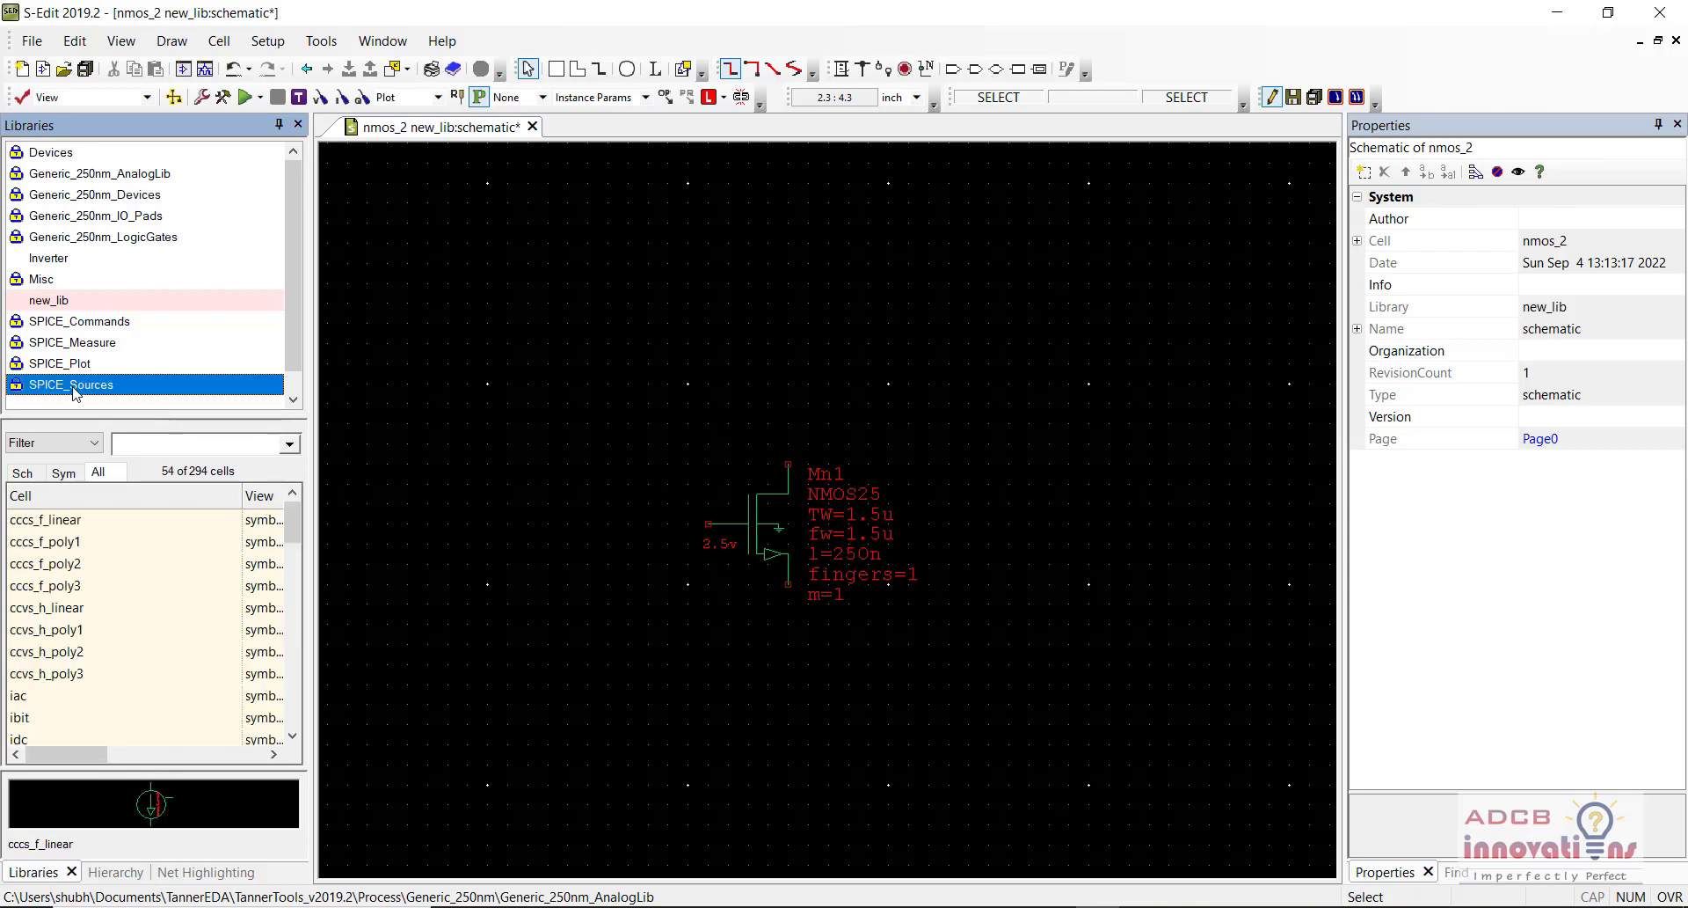
left_click(178, 436)
type("vd")
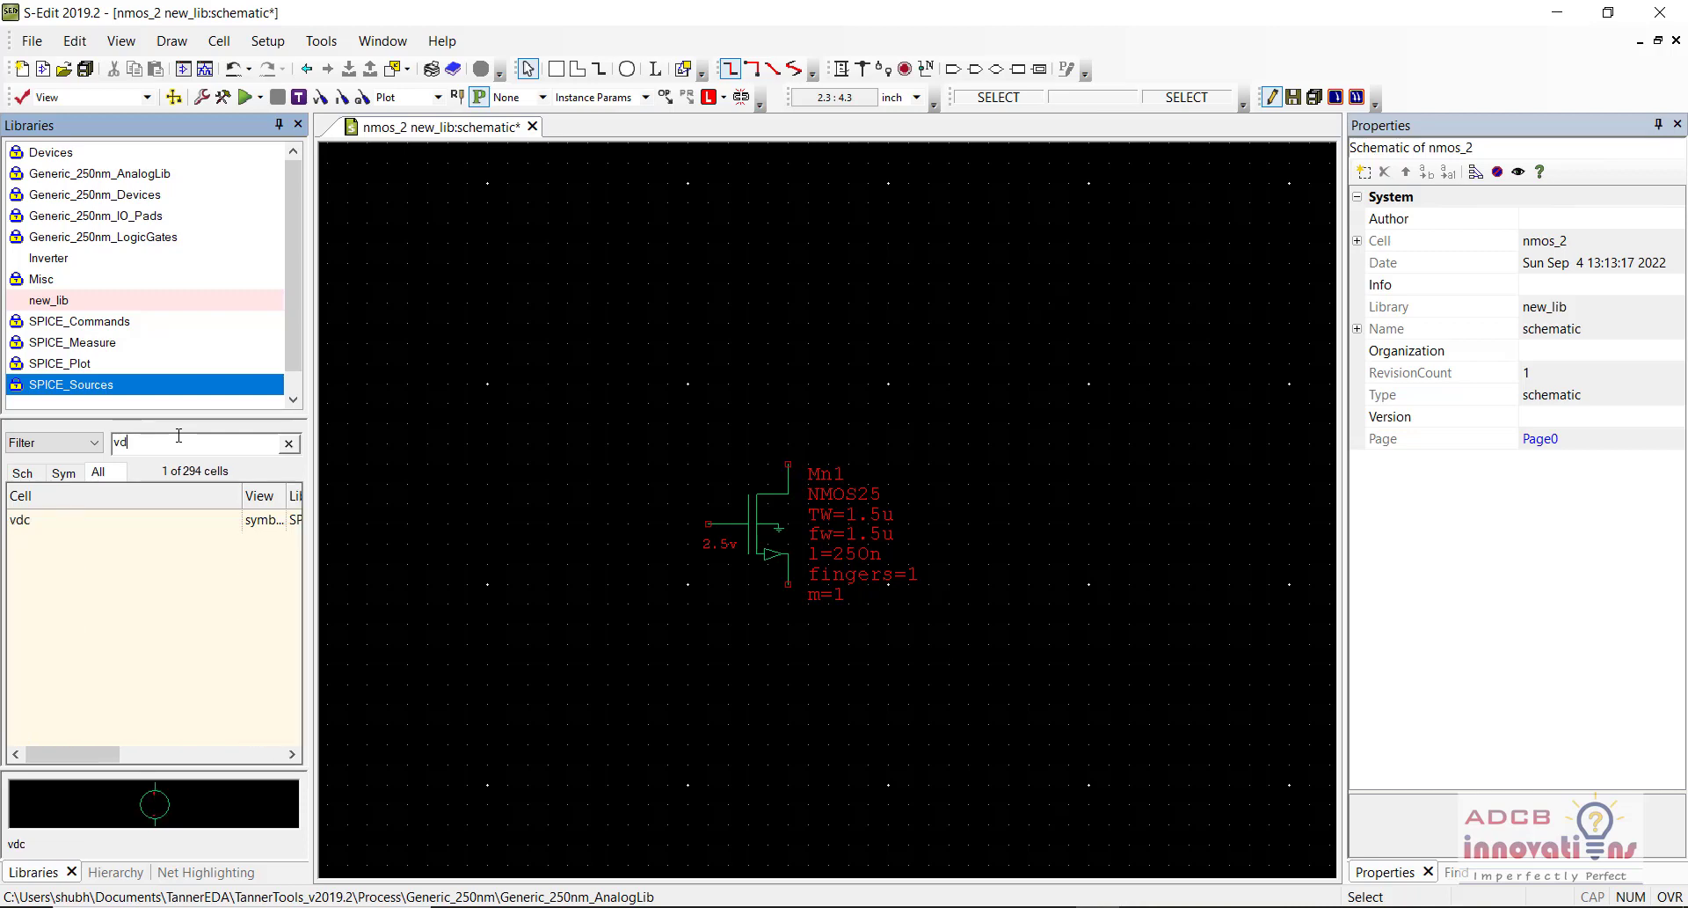
type("c")
right_click(136, 523)
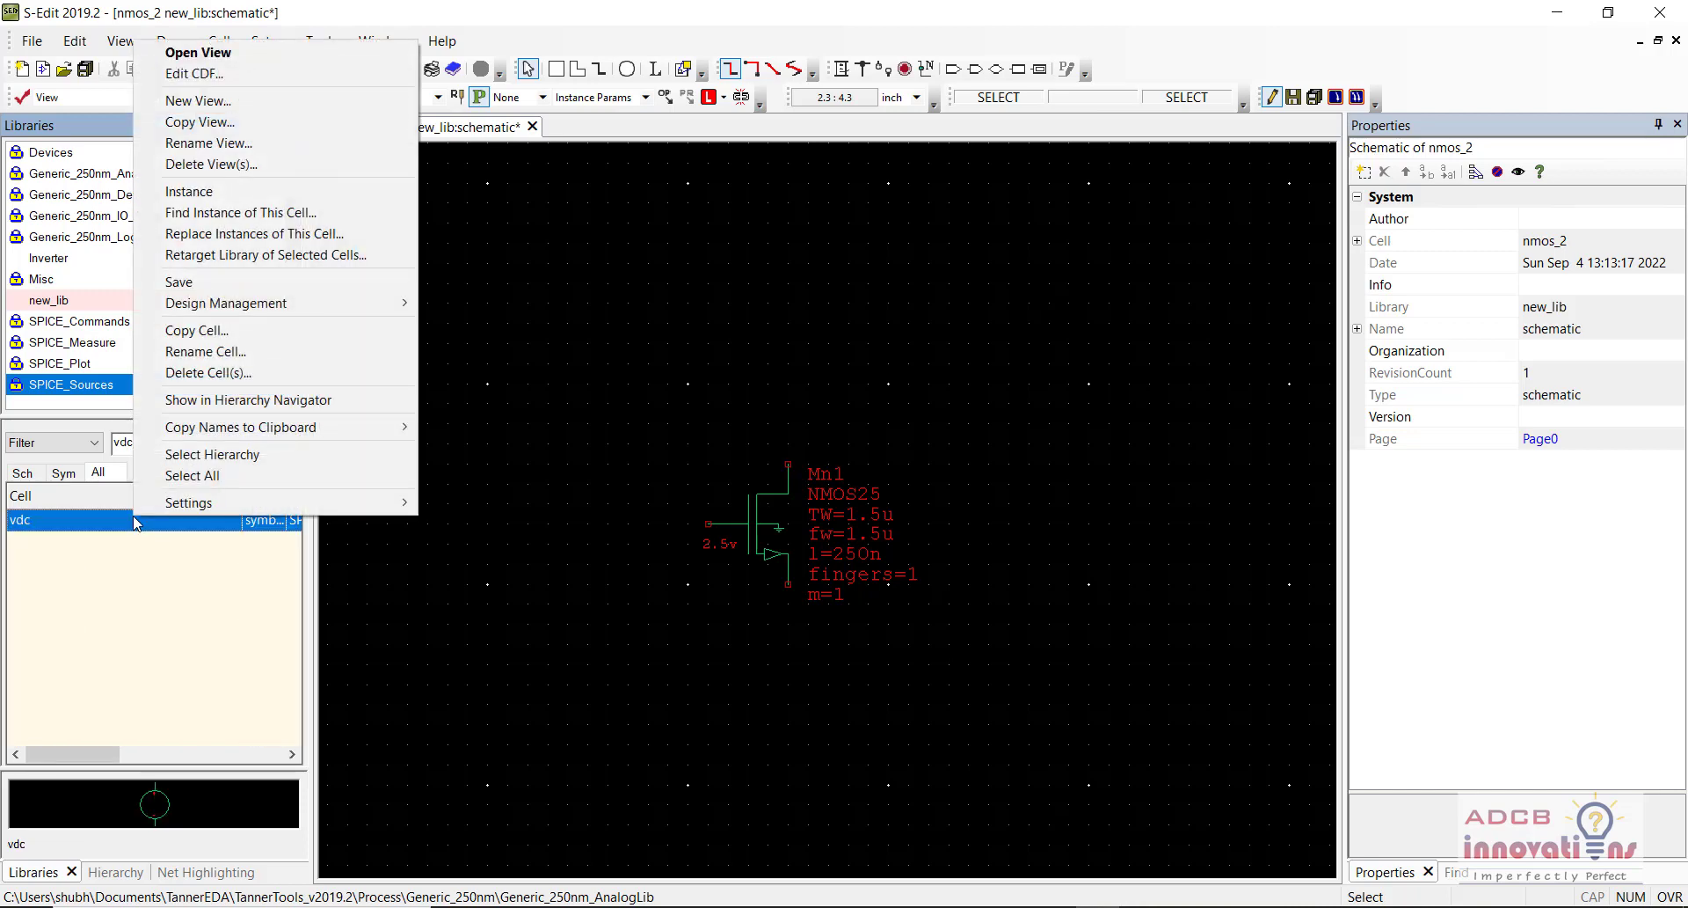
left_click(189, 191)
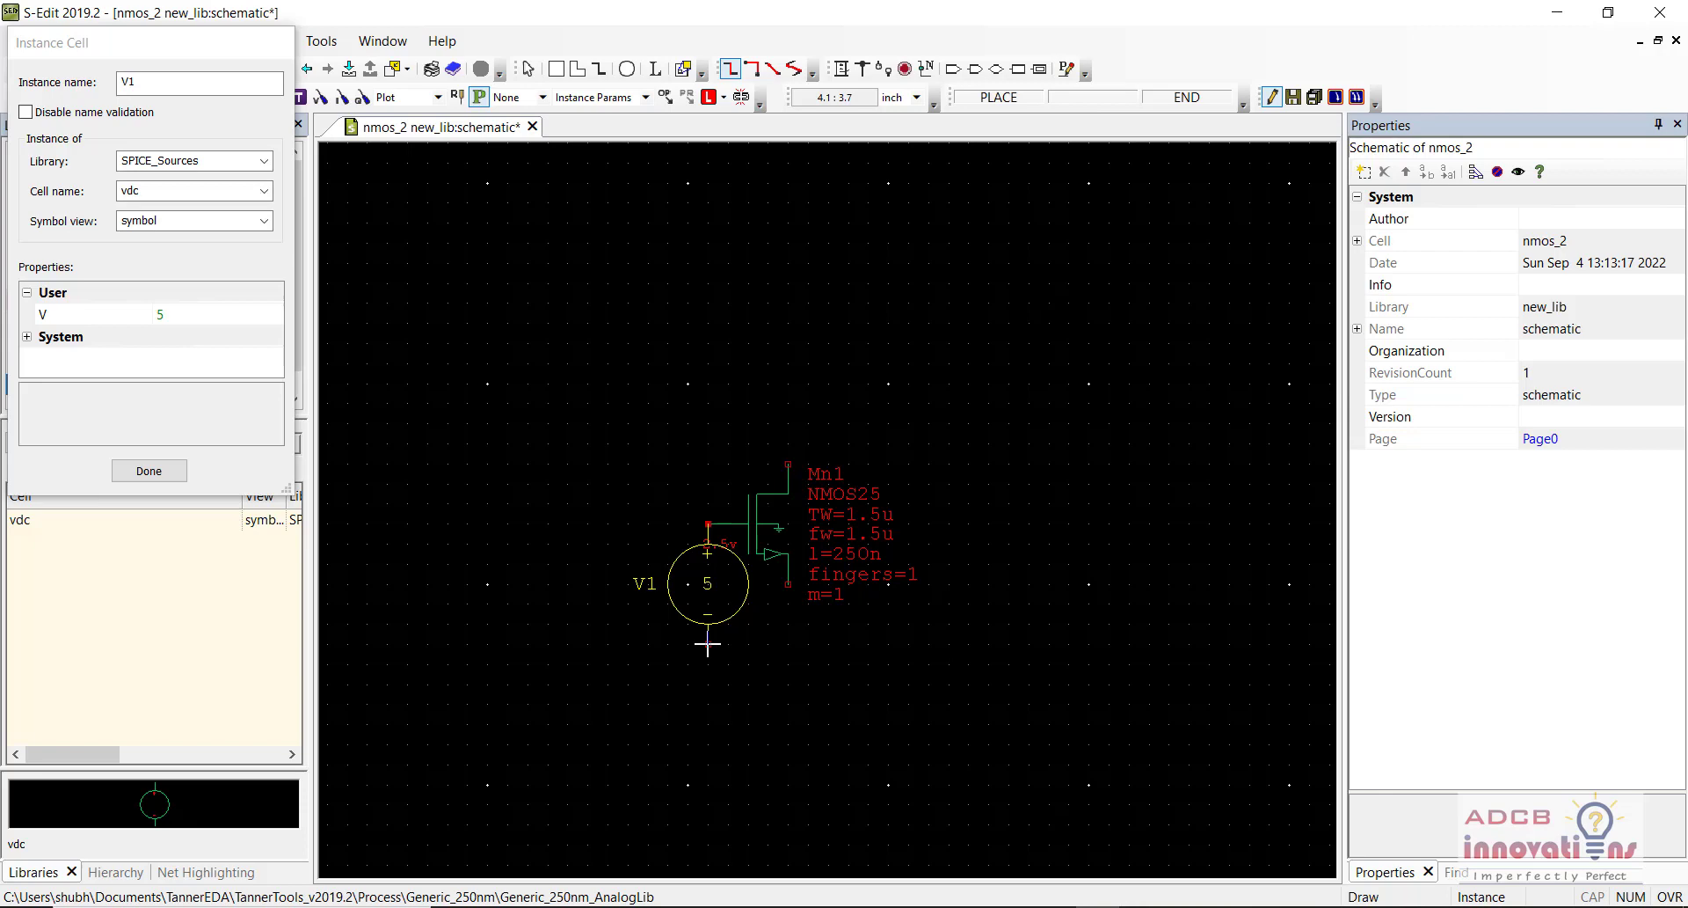
left_click(707, 644)
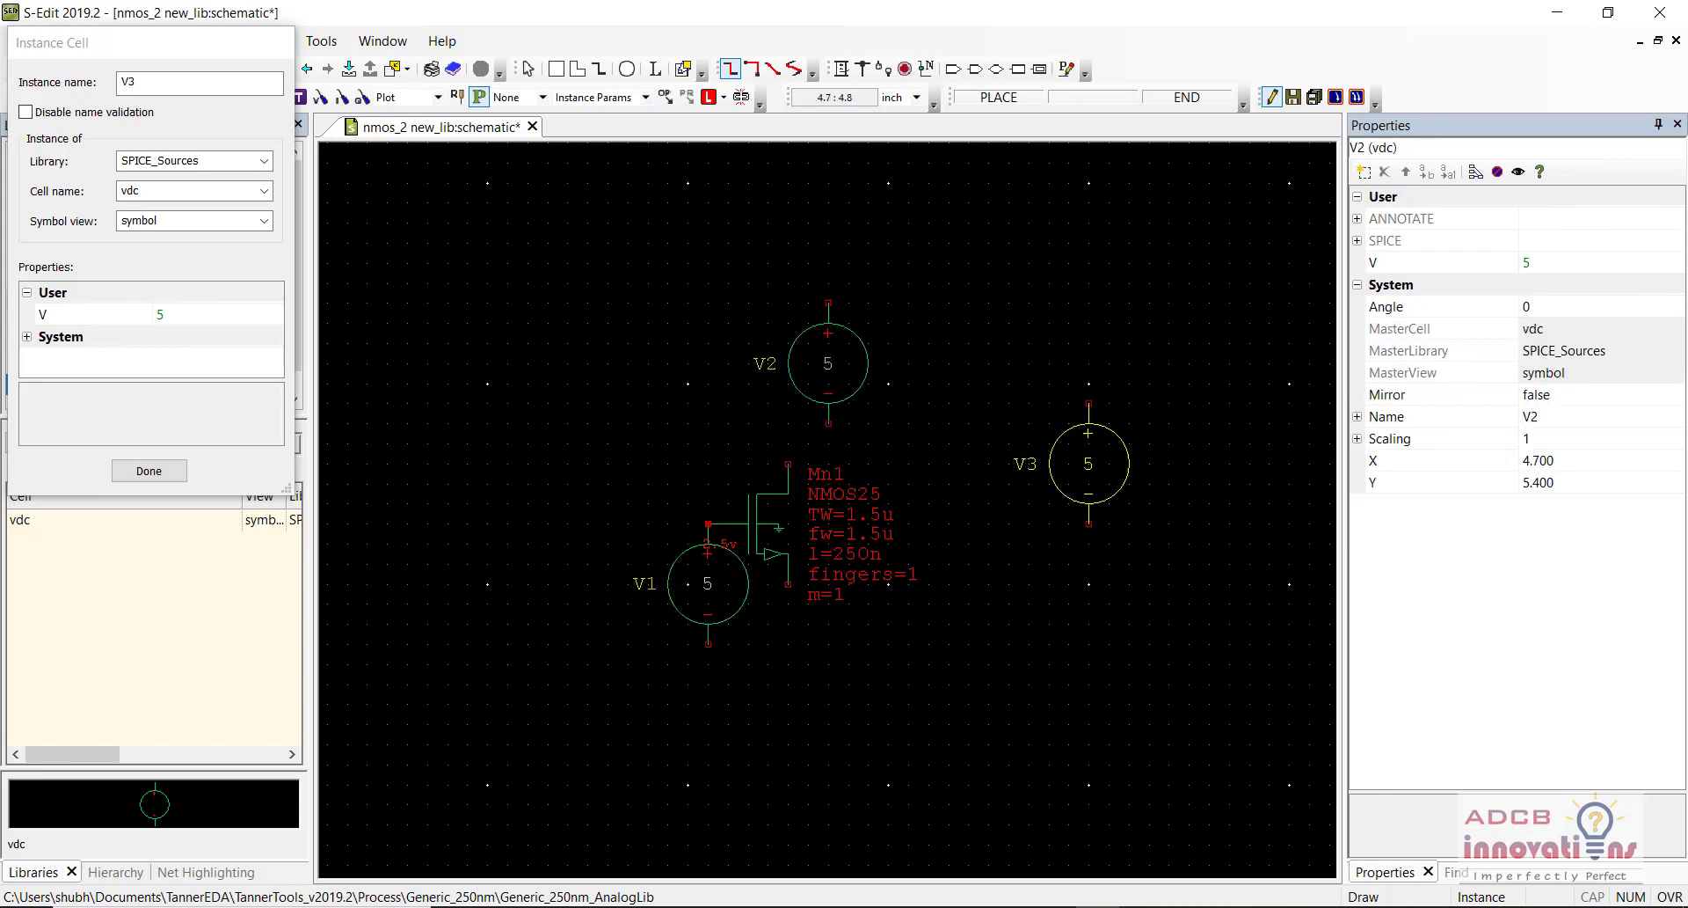
key("Escape")
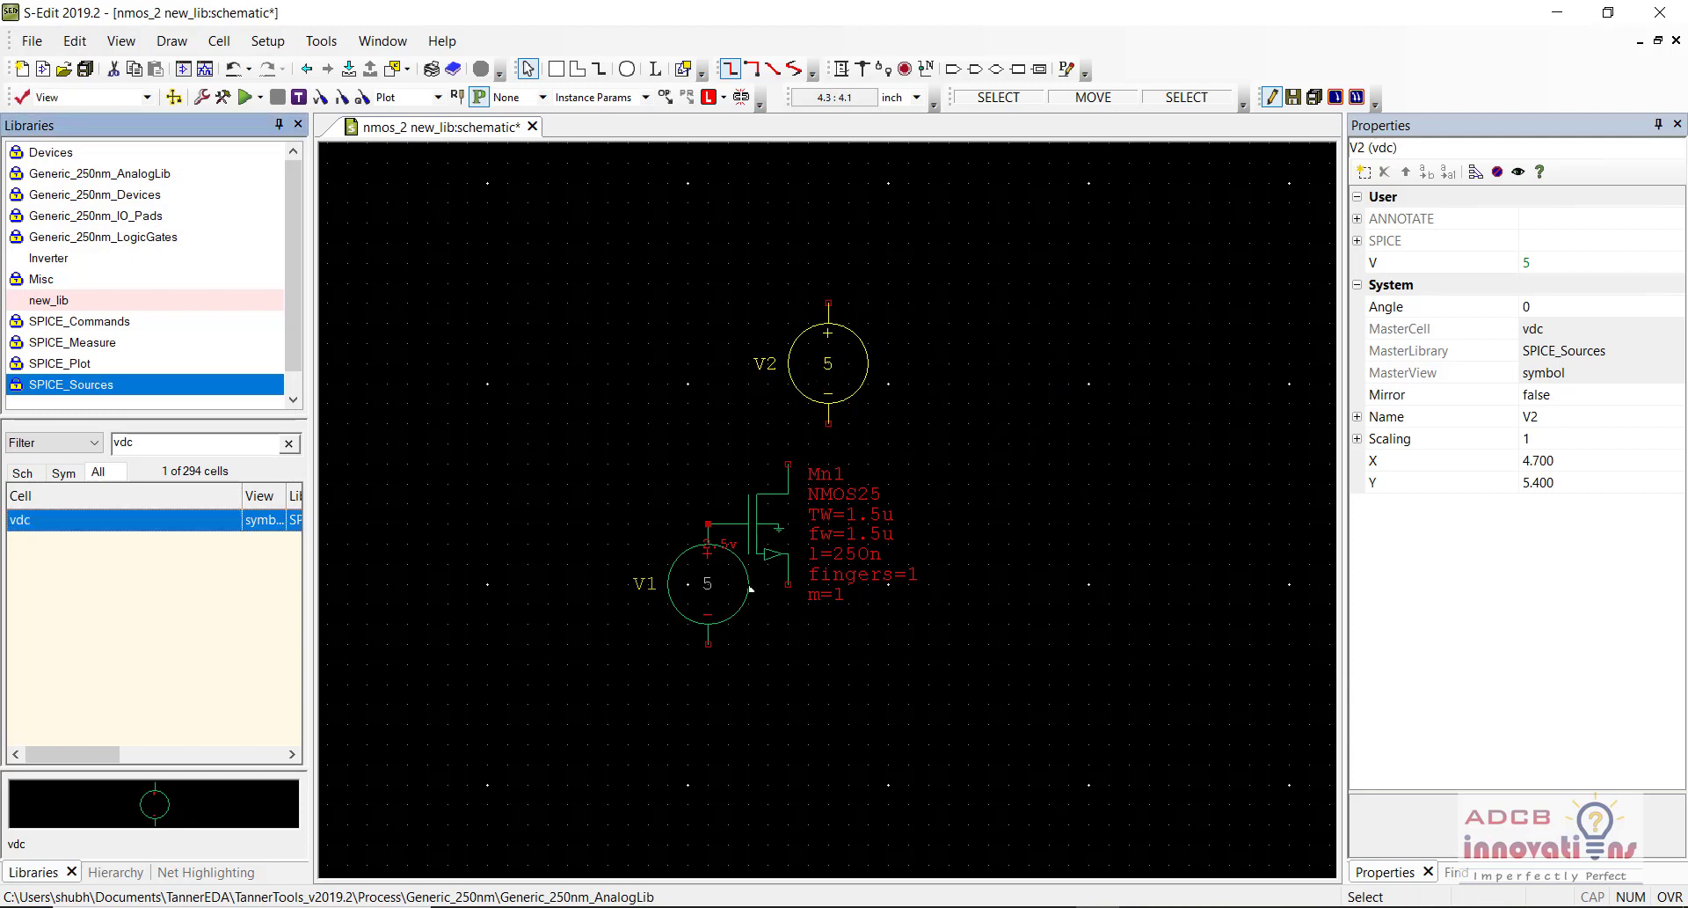
- Rename the voltage source at the transistor's gate as VGS_Source
left_click(690, 613)
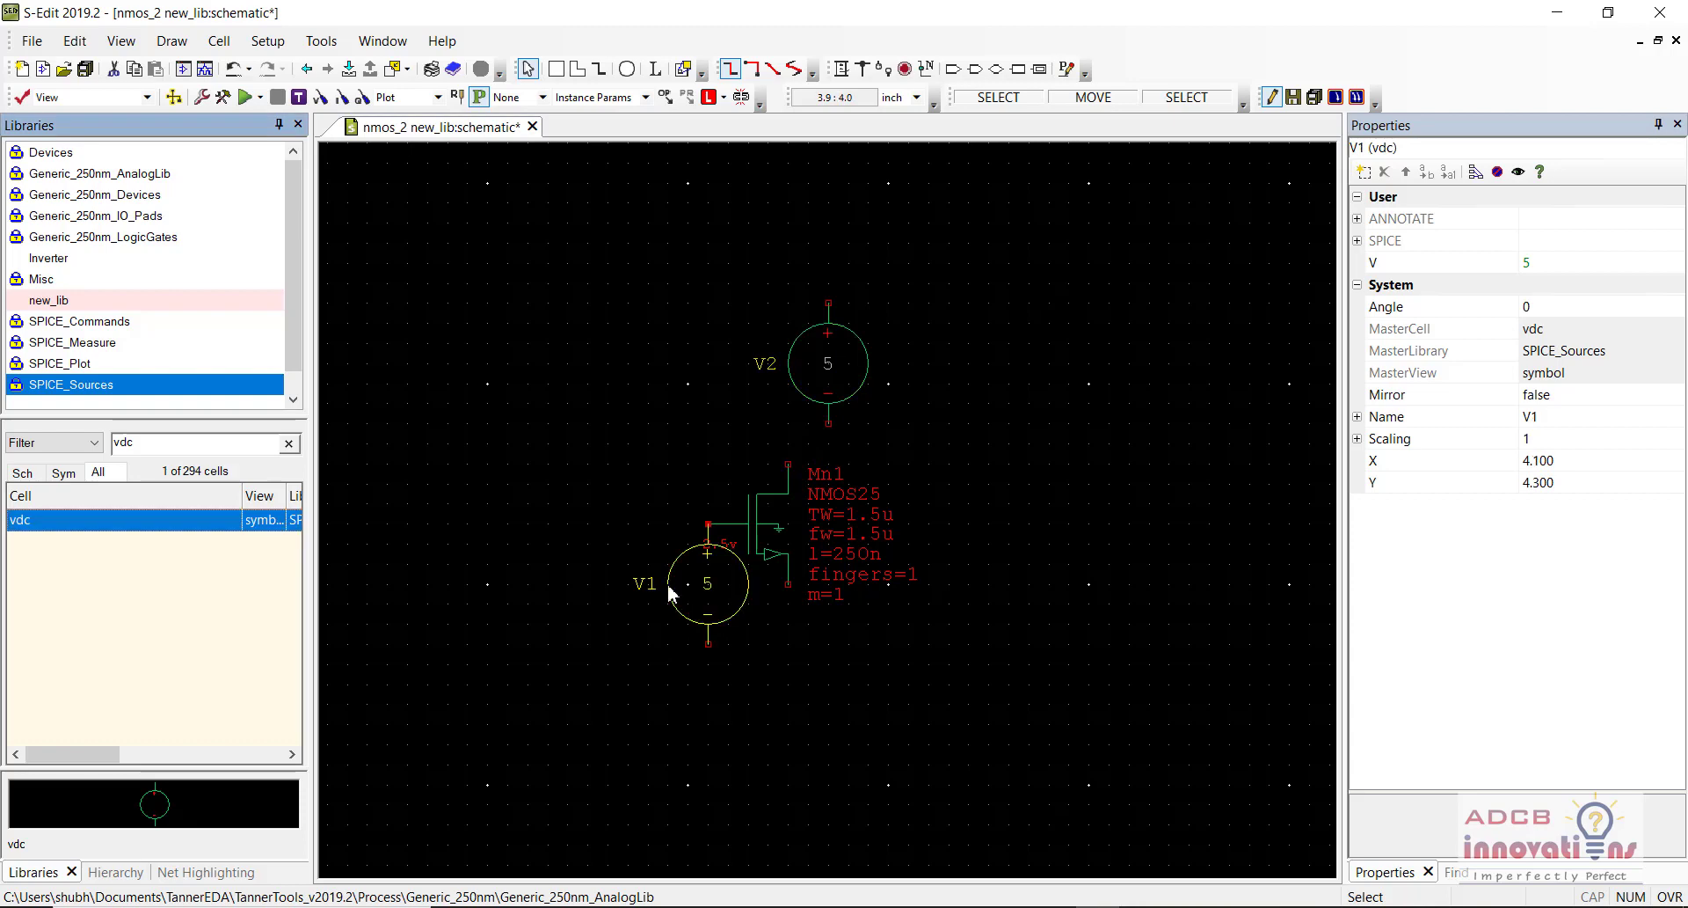
left_click(1564, 415)
left_click(1565, 413)
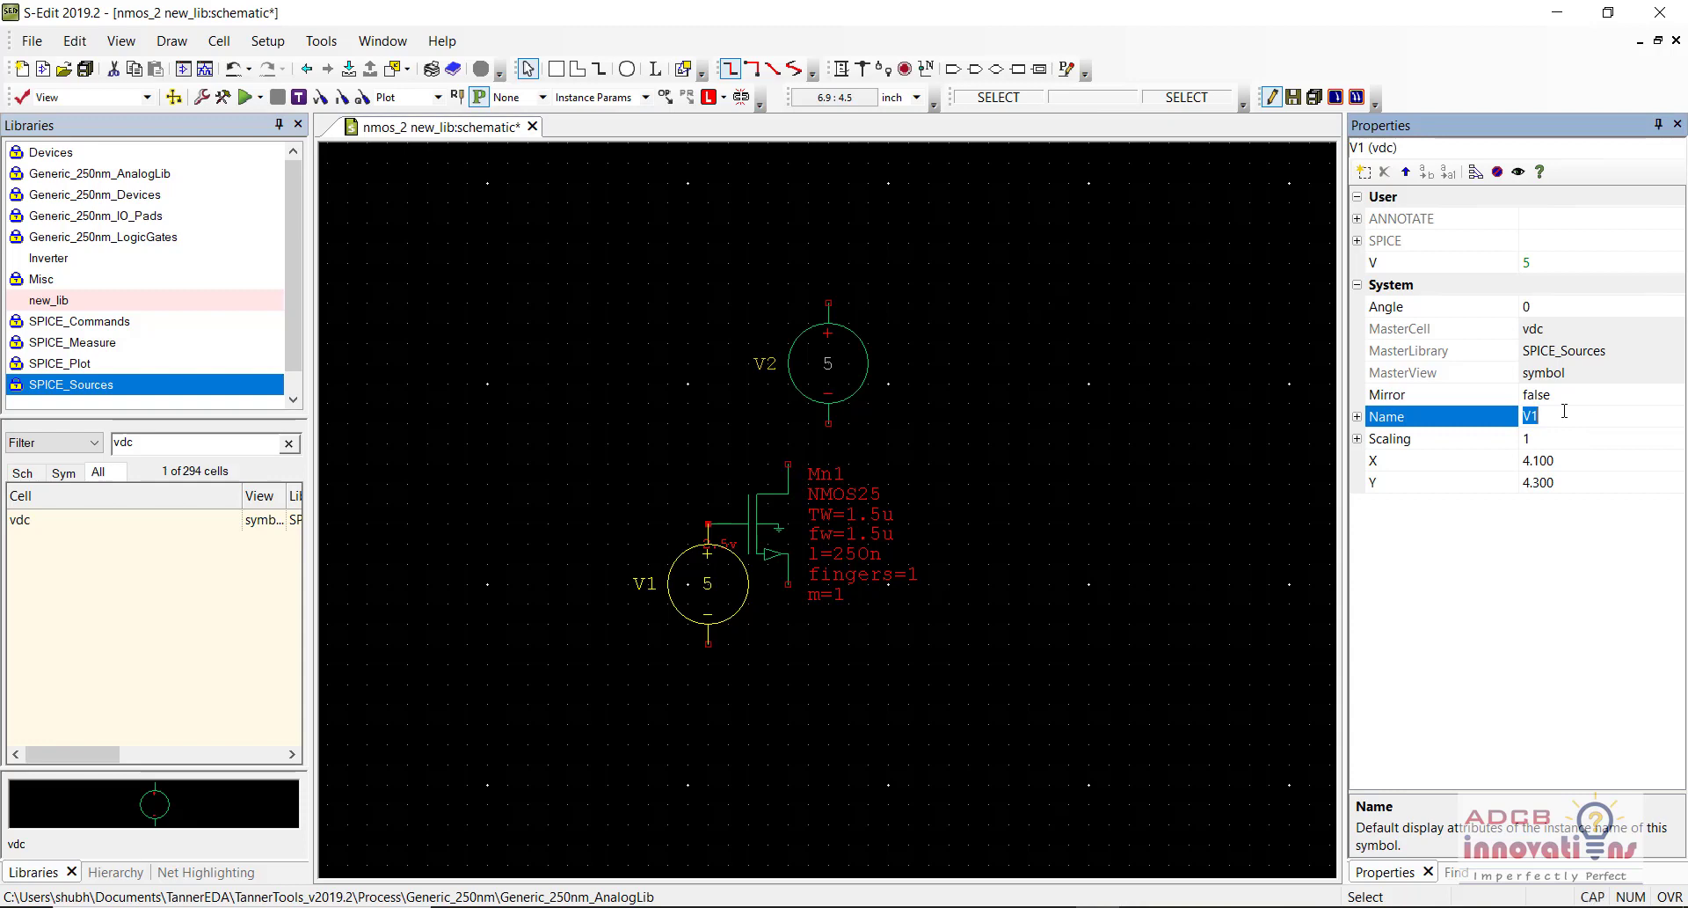
type("VGS_Source")
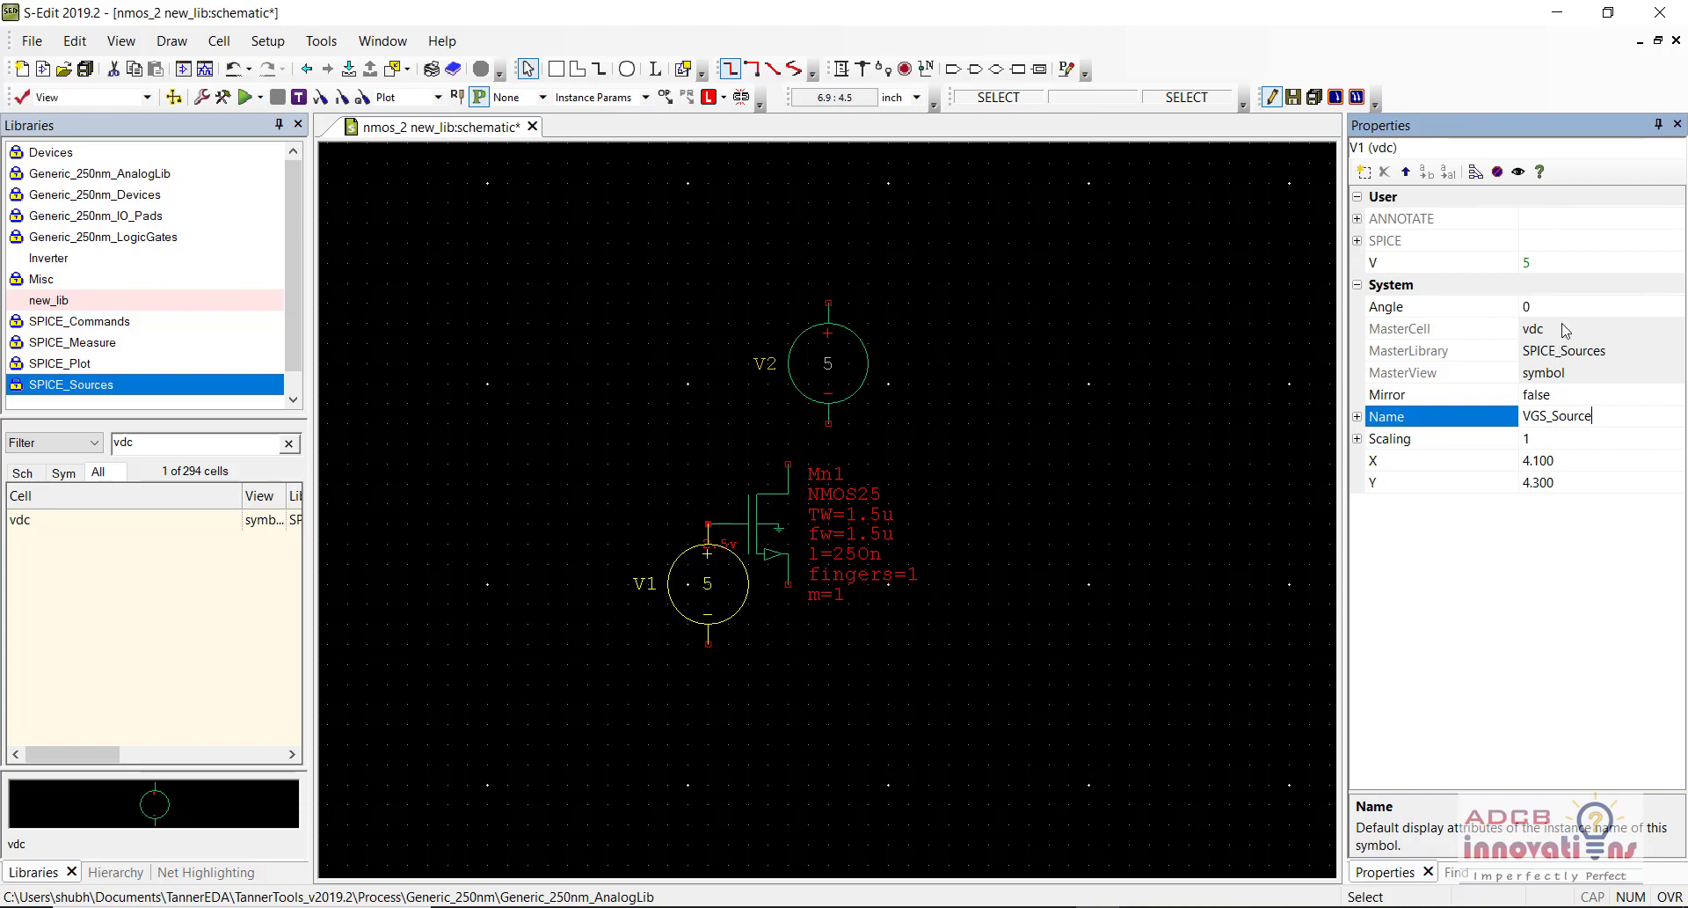
key("Return")
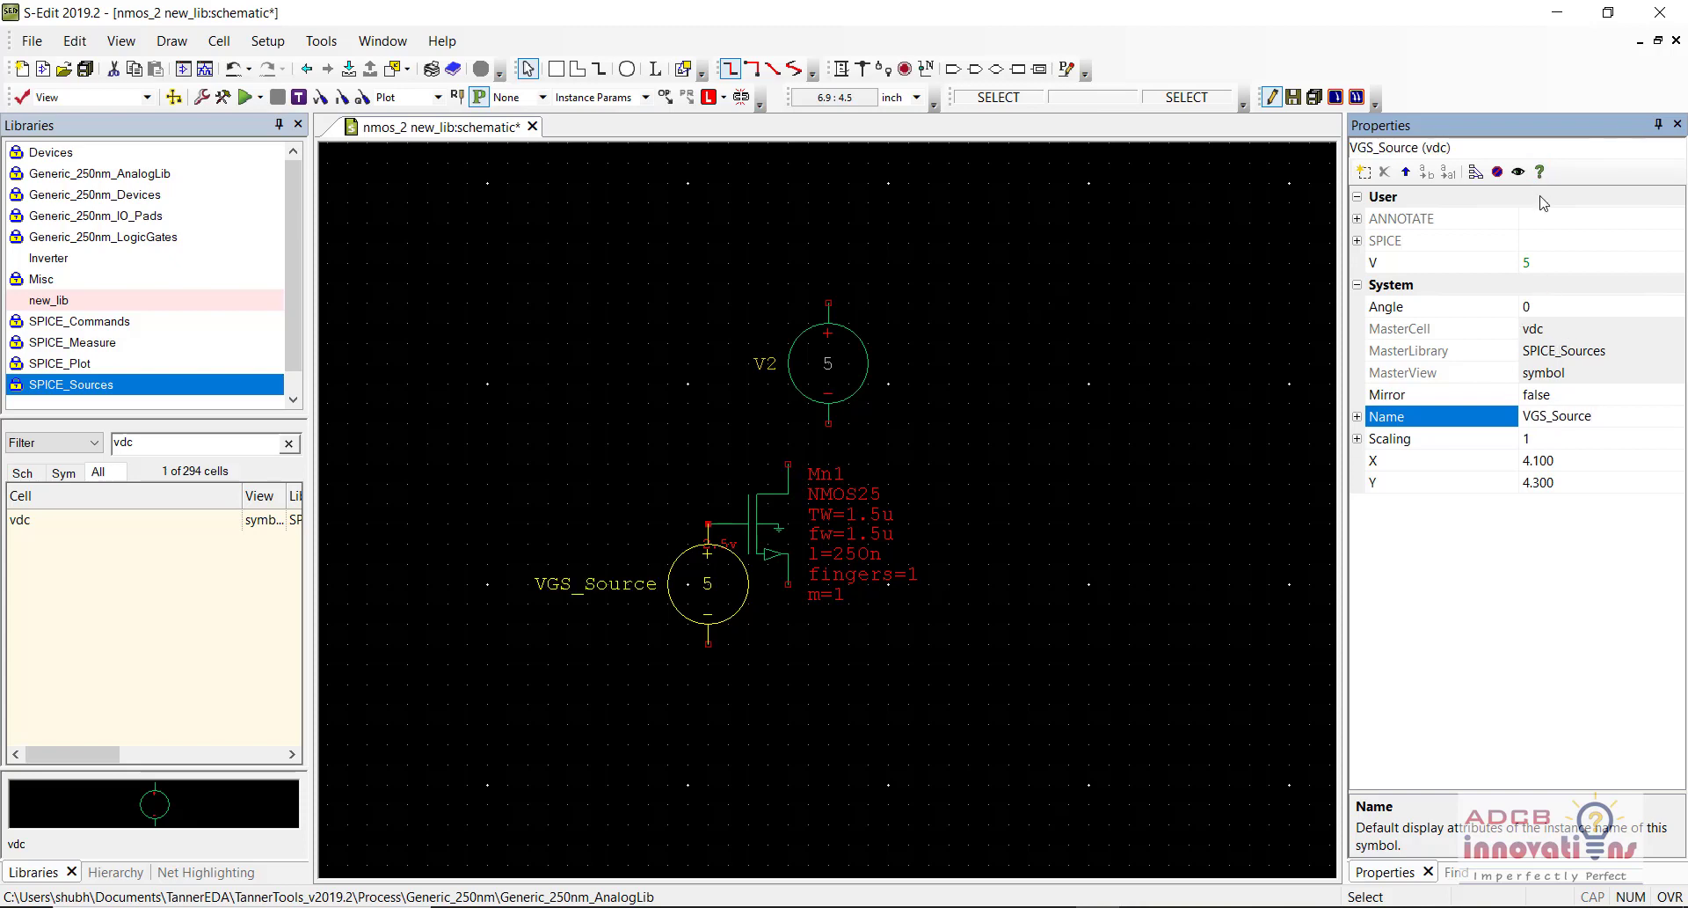
- Set the DC voltage V of the gate source to the parameter VGS_param
left_click(1556, 259)
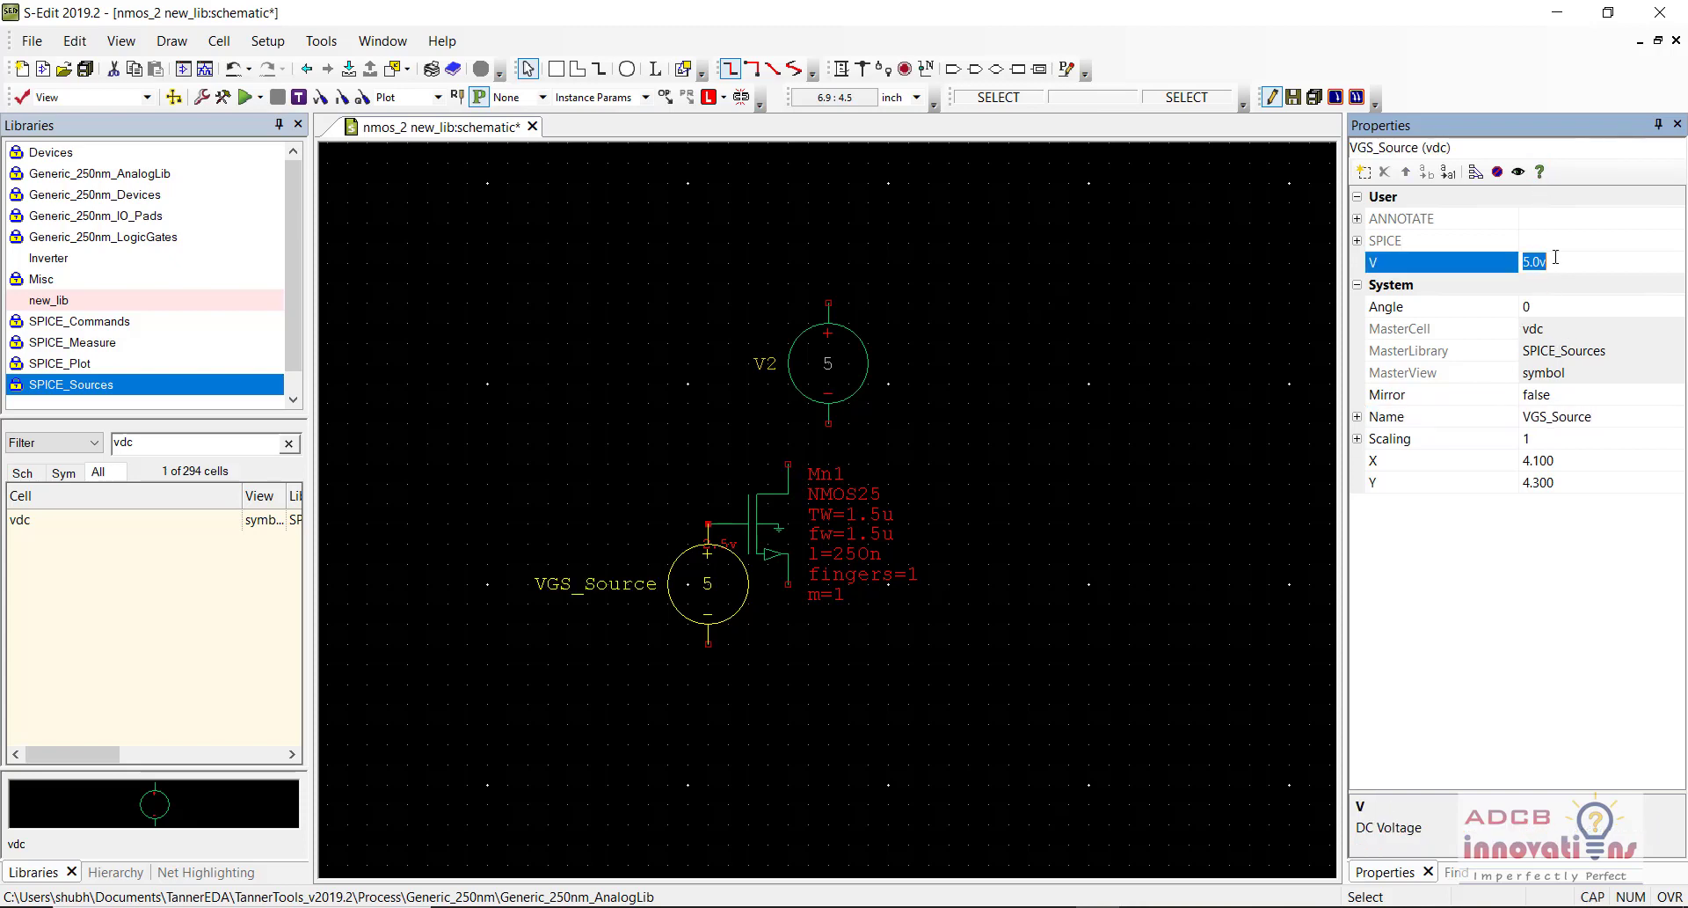
type("VDS")
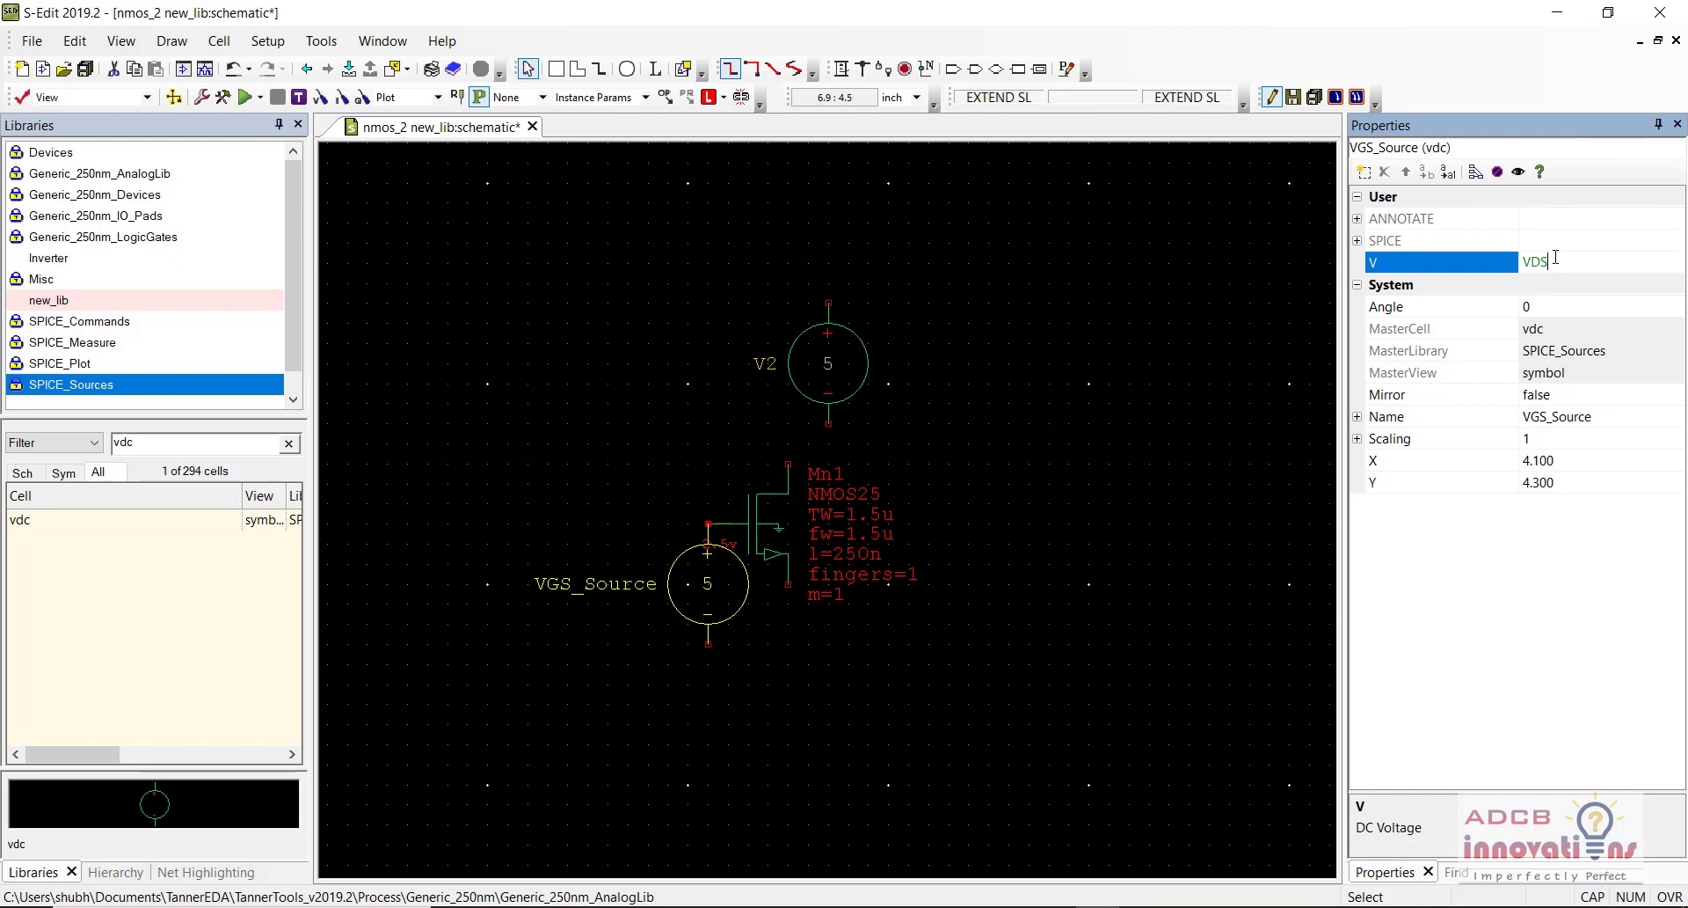
key("BackSpace")
key("BackSpace")
type("GS_param")
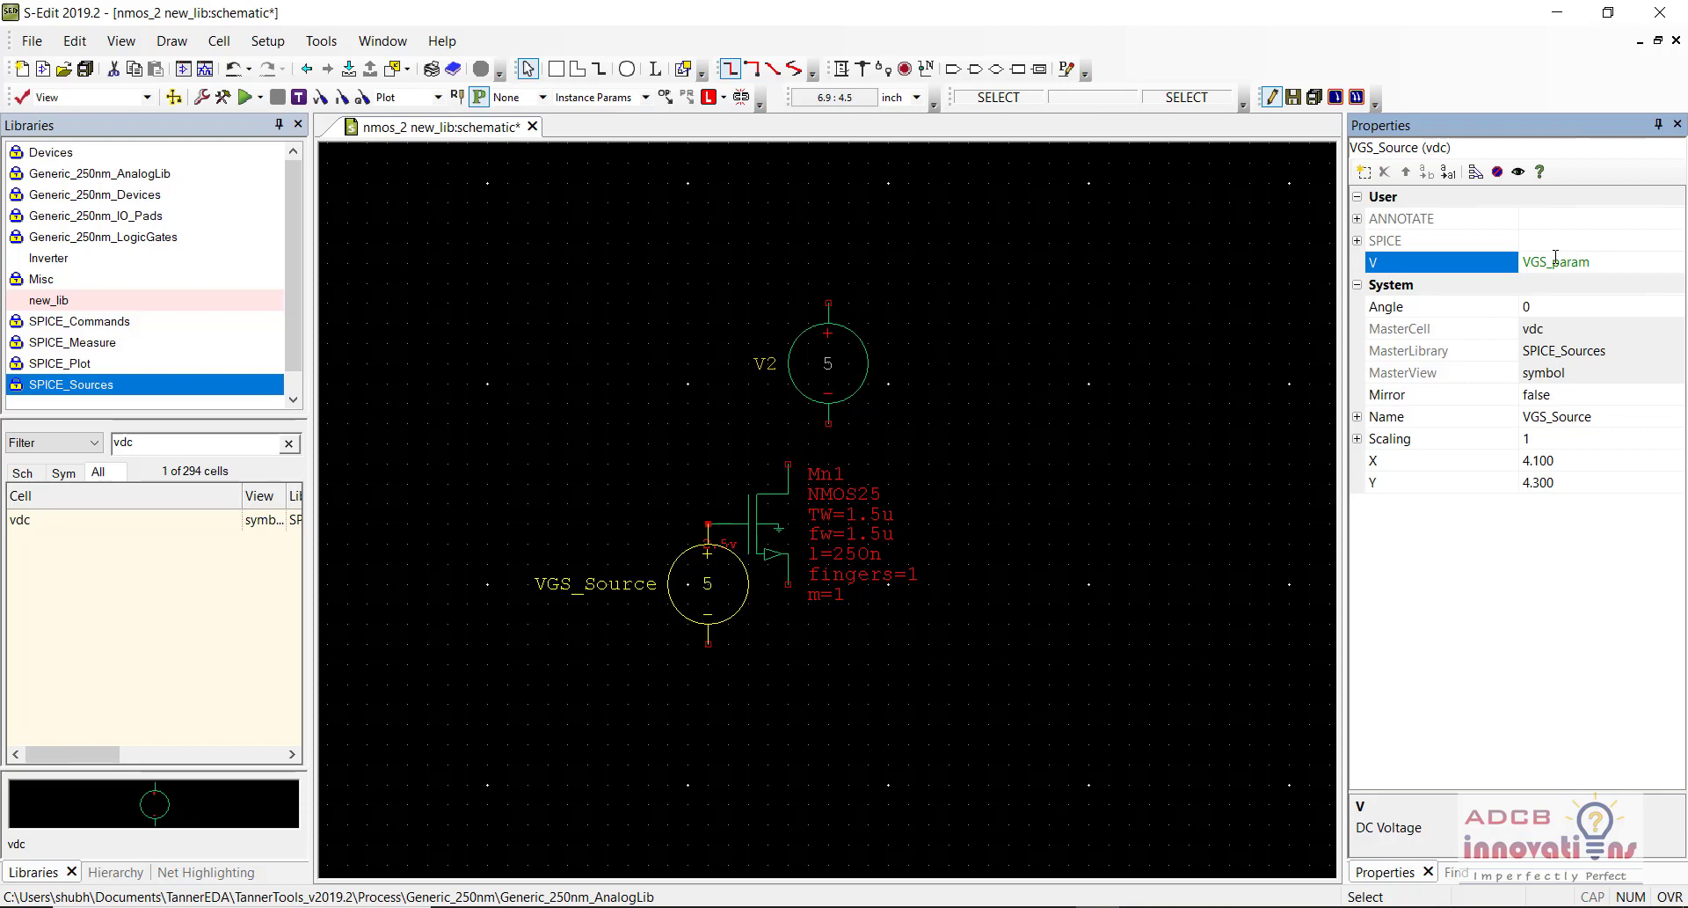
key("Return")
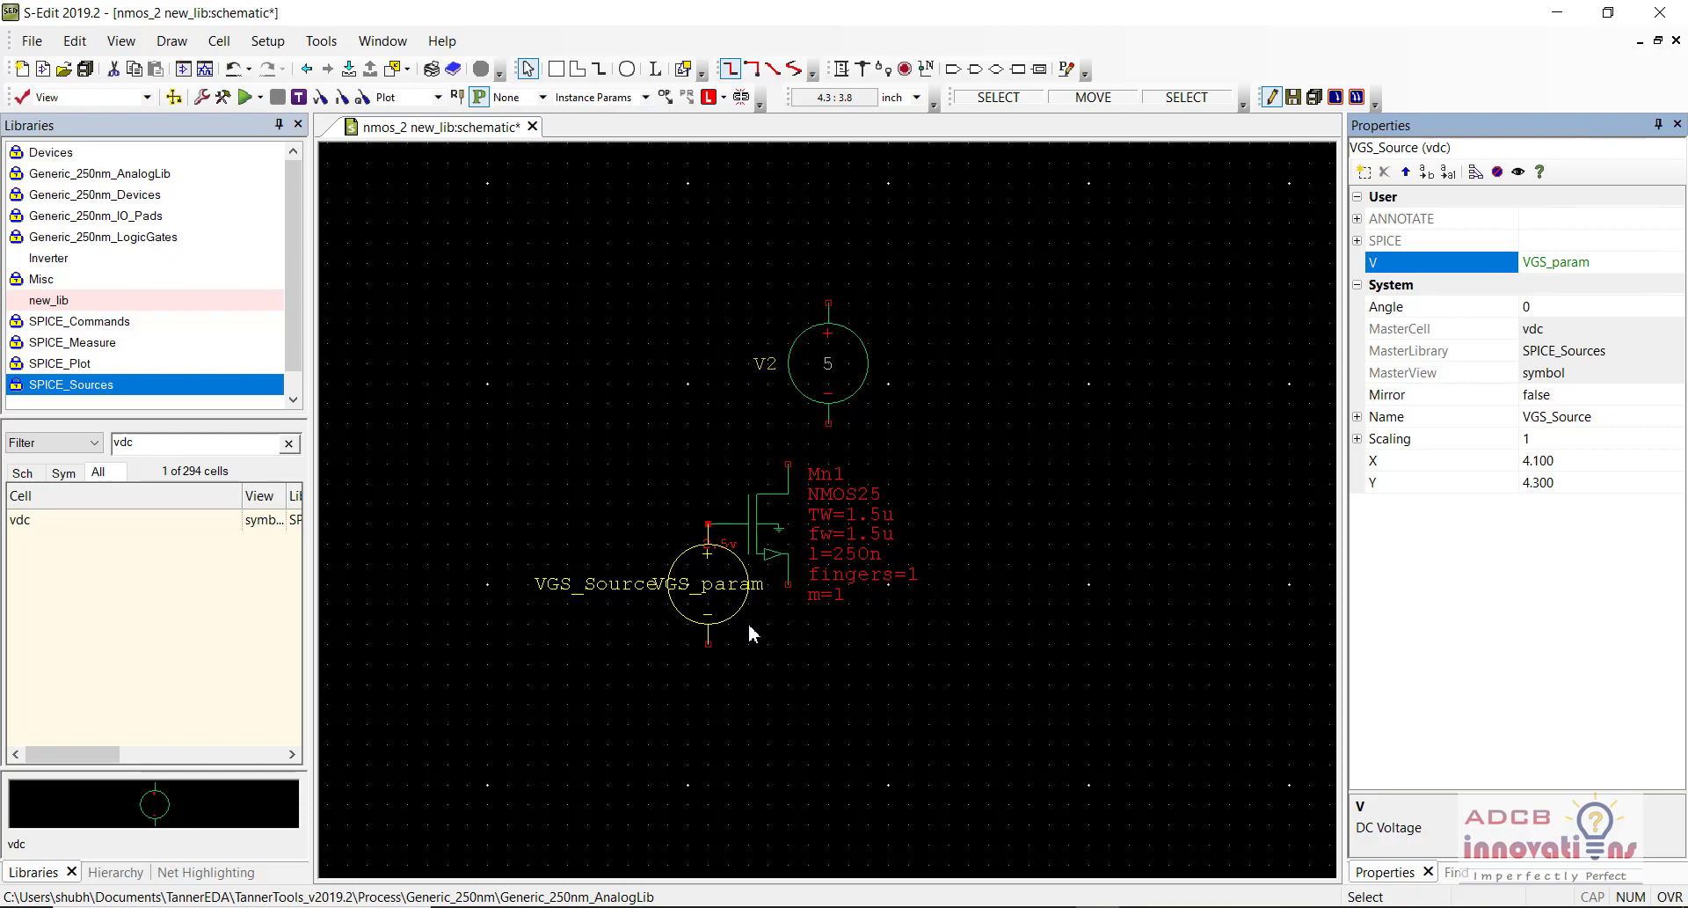
- Rotate the upper vdc source by 180° and move it so its positive terminal meets the transistor's drain
left_click(868, 343)
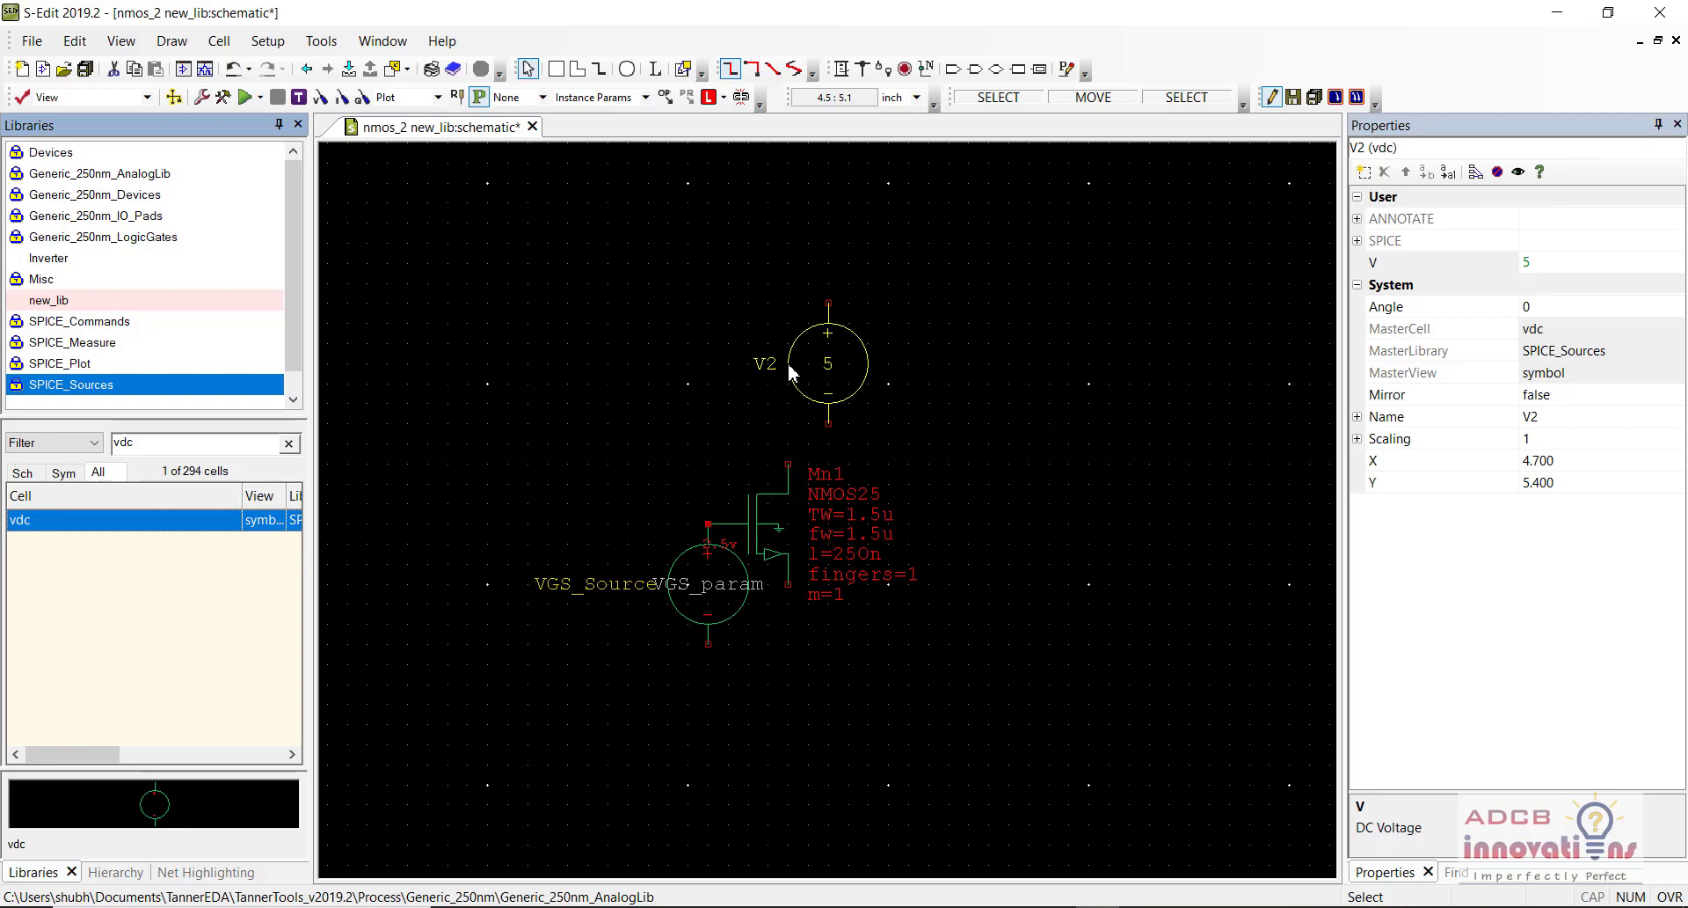
key("r")
key("r")
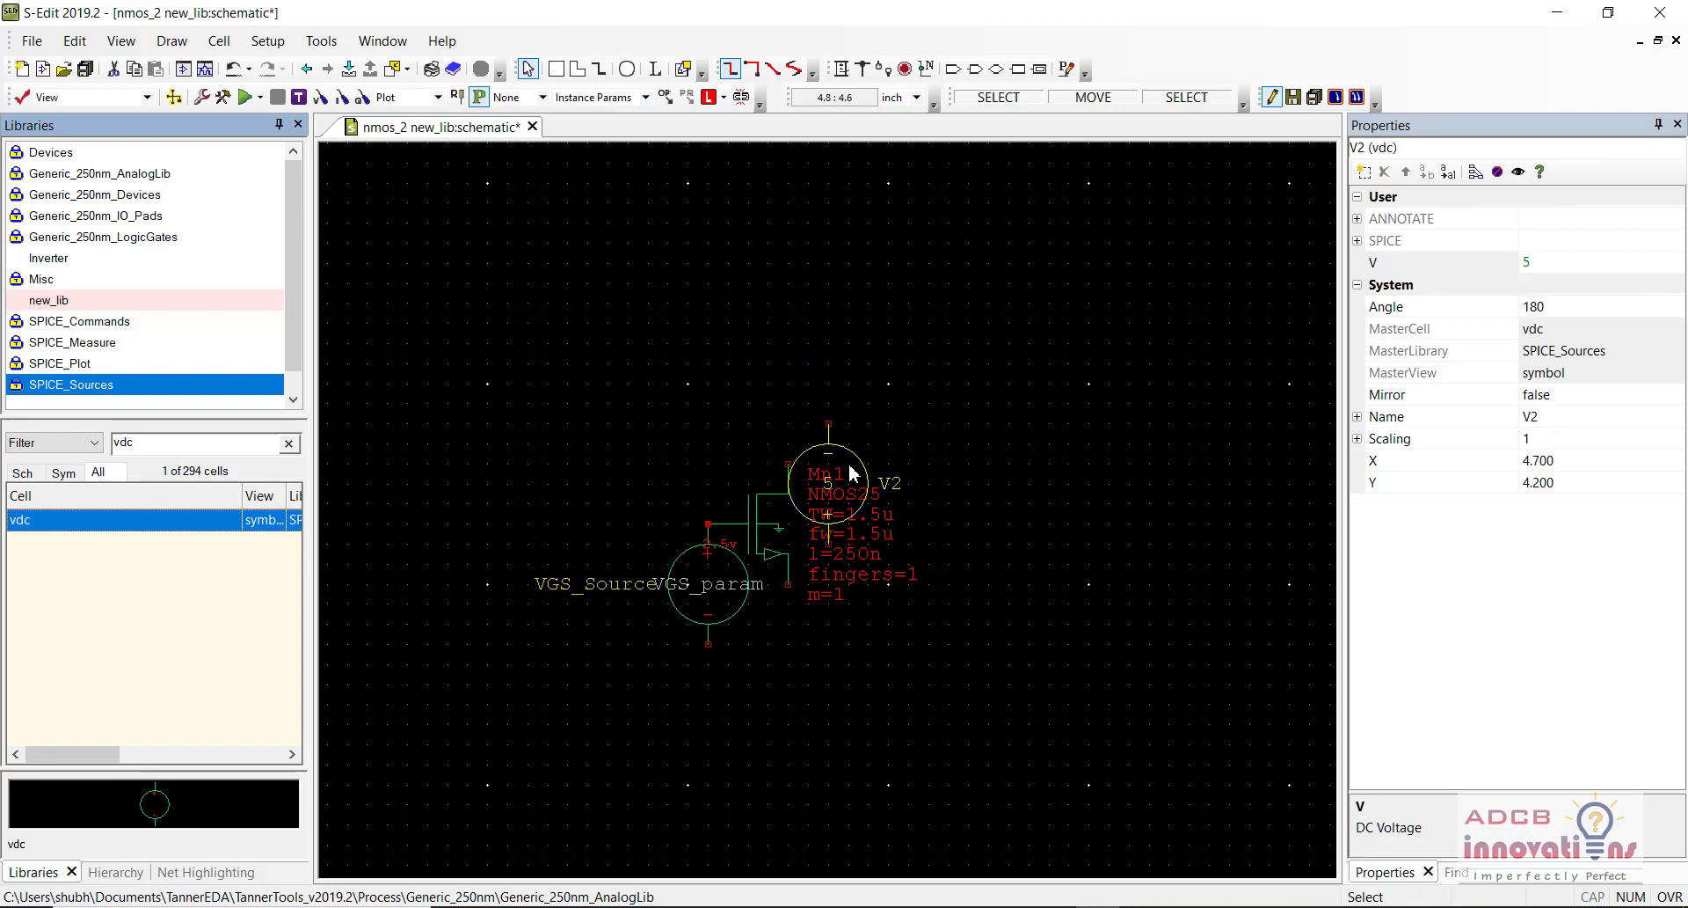
key("alt")
left_click_drag(829, 472, 789, 393, "alt")
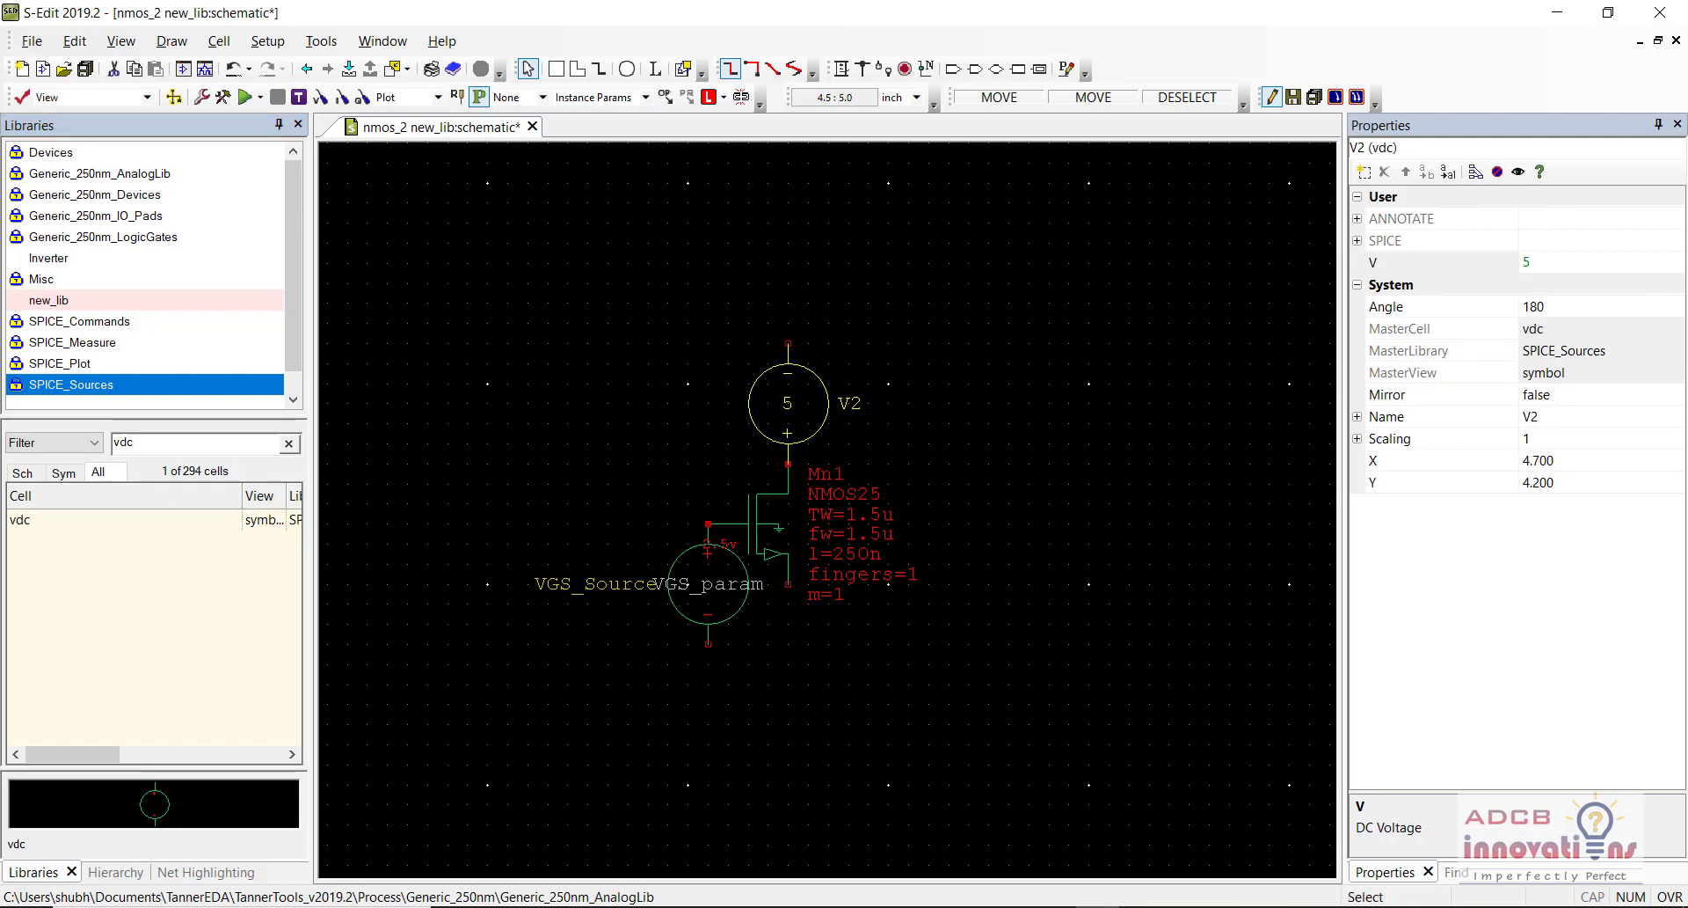
left_click(992, 473)
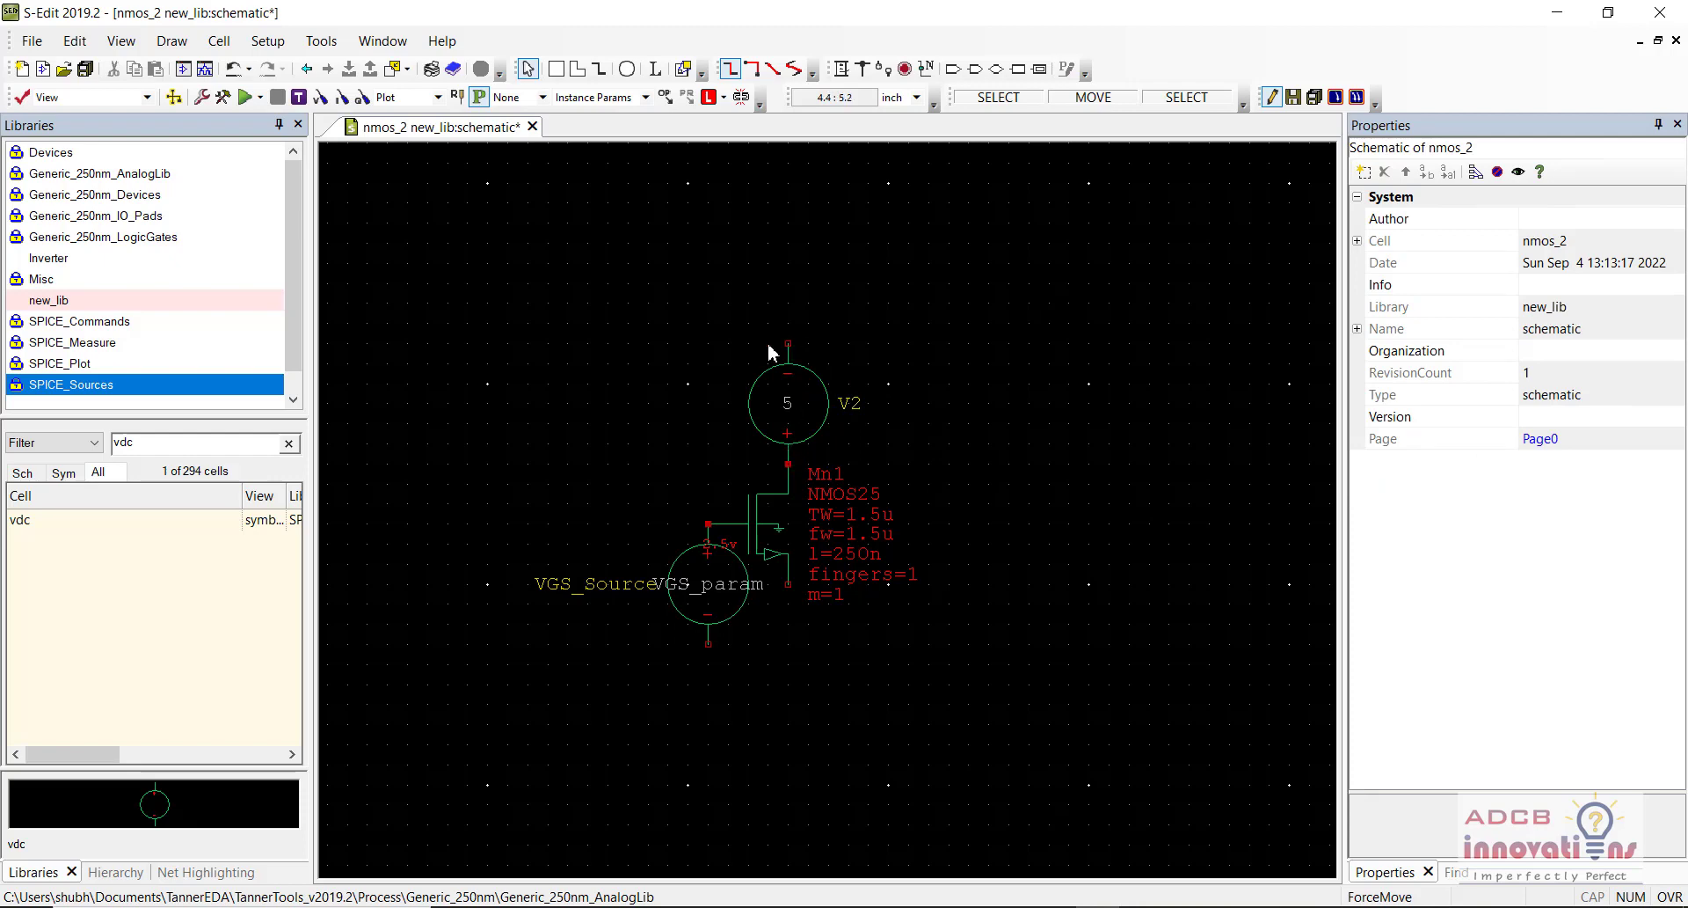
- Rename the voltage source at the transistor's drain as VDS_Source
left_click(789, 406)
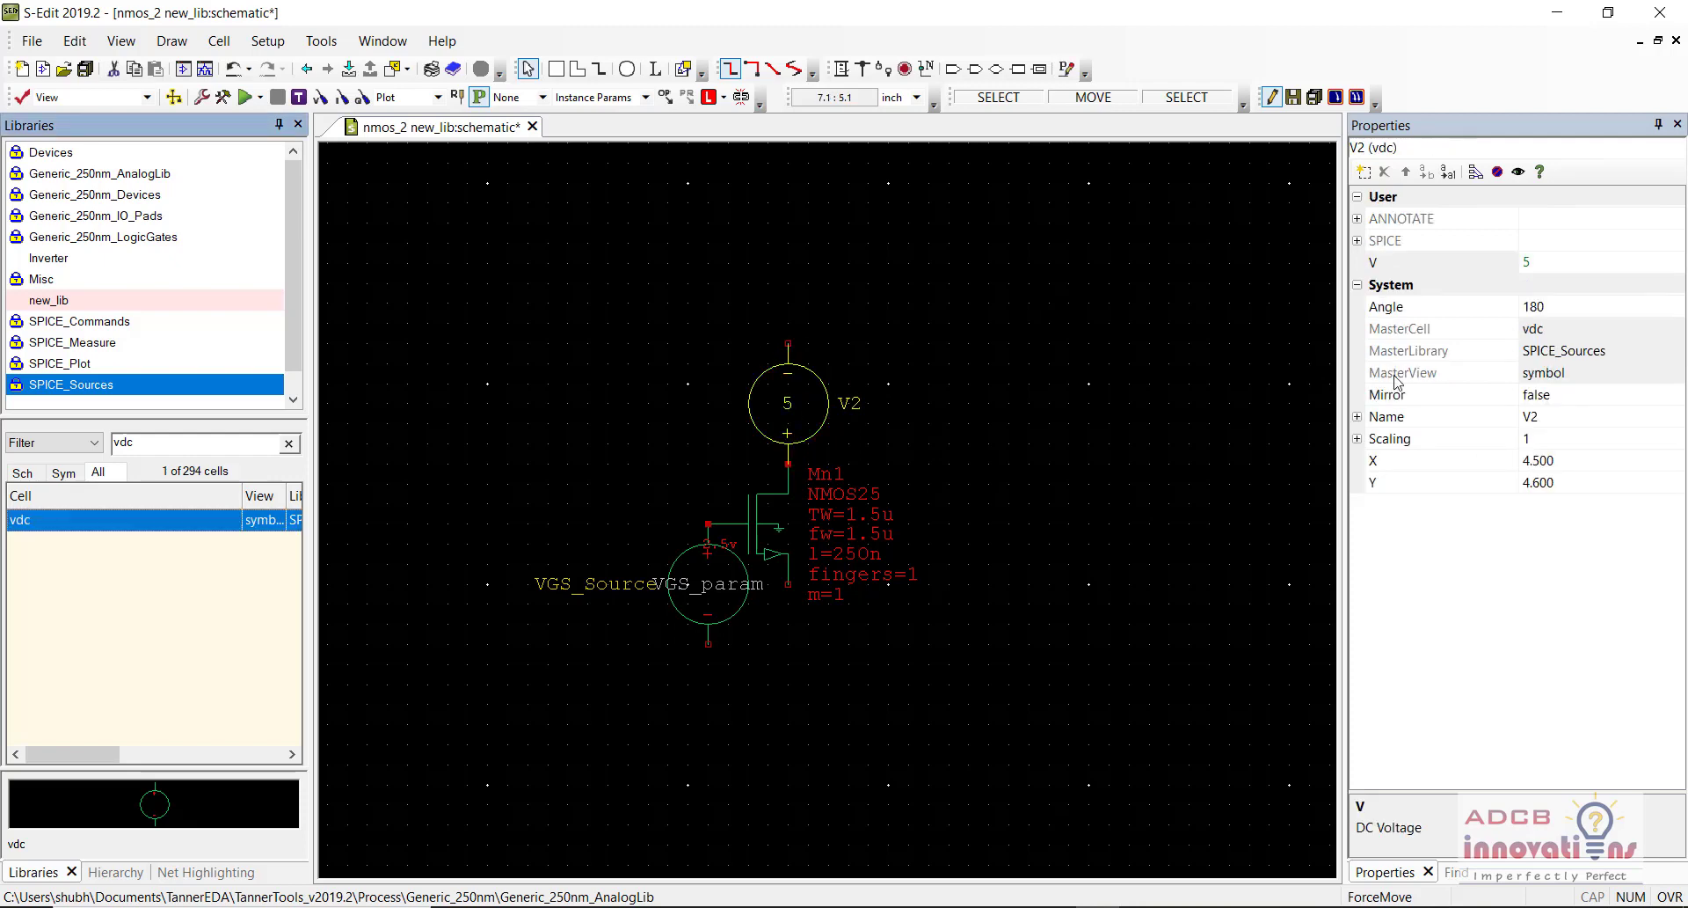
left_click(1565, 262)
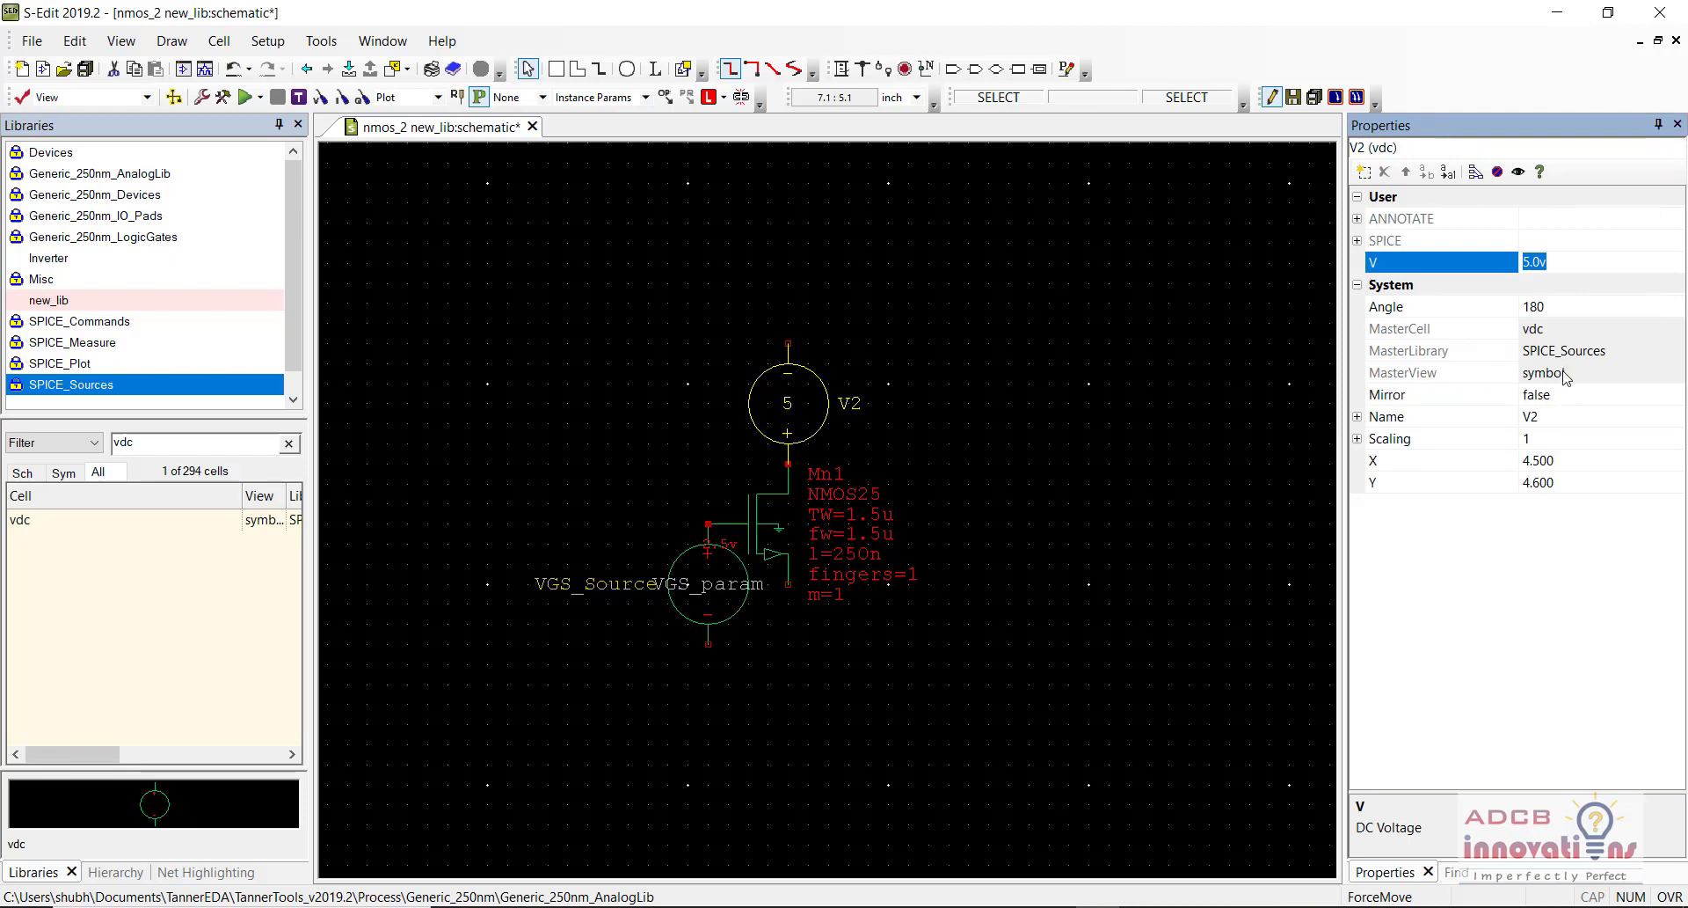
left_click(1557, 416)
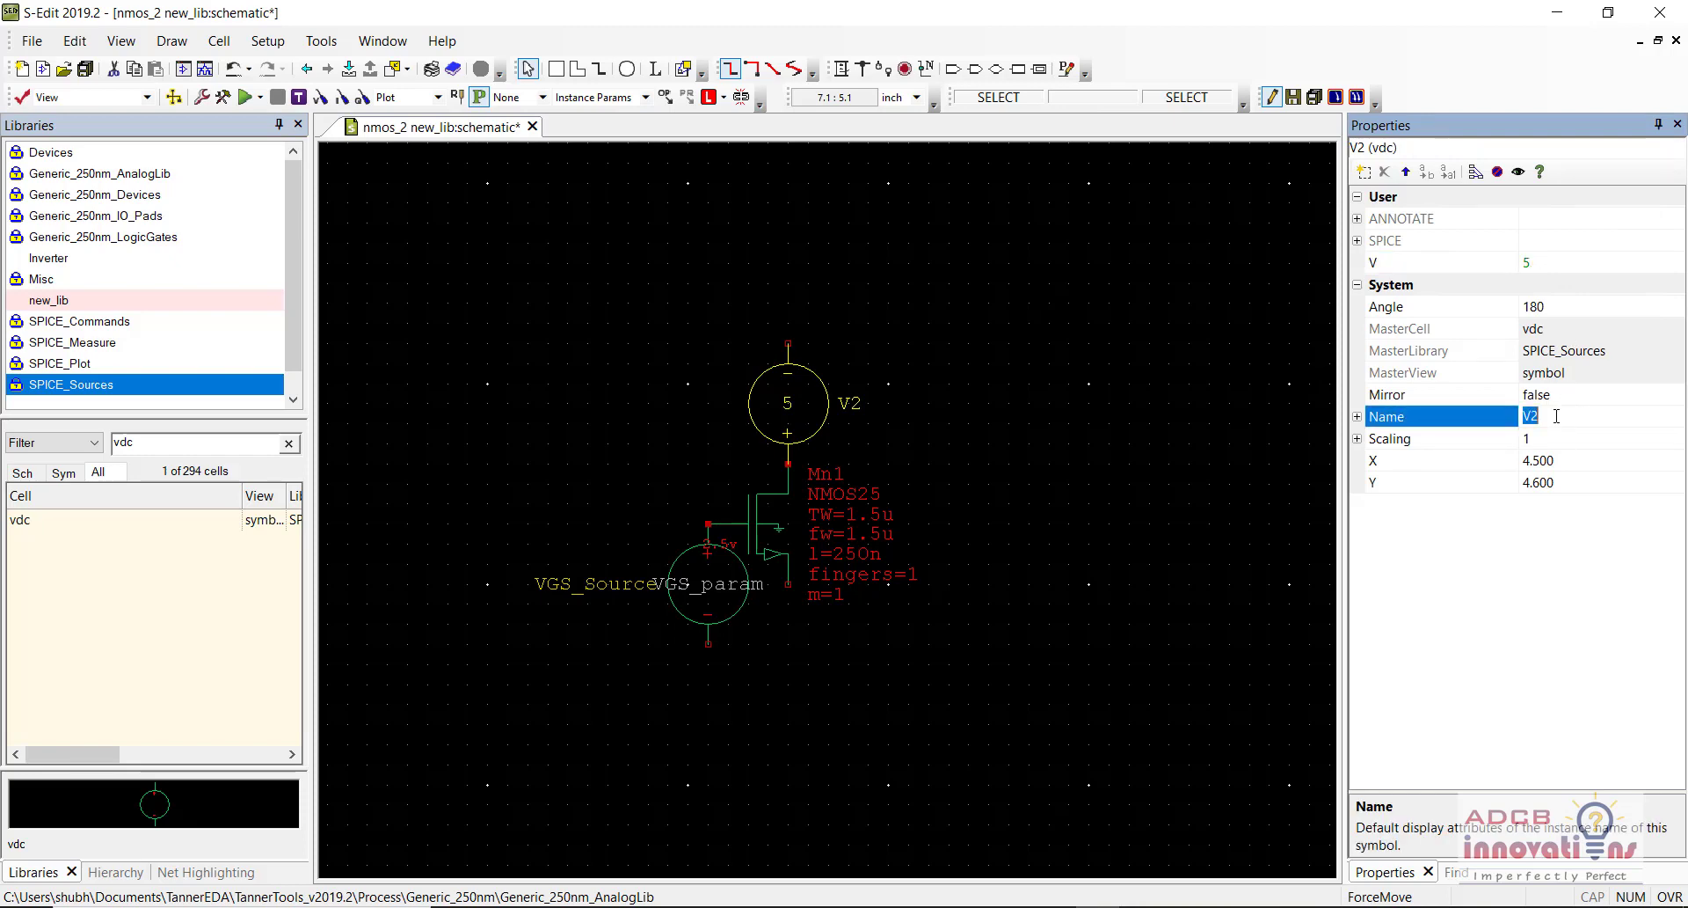
key("Caps_Lock")
type("VDS_S")
key("Caps_Lock")
type("ource")
key("Return")
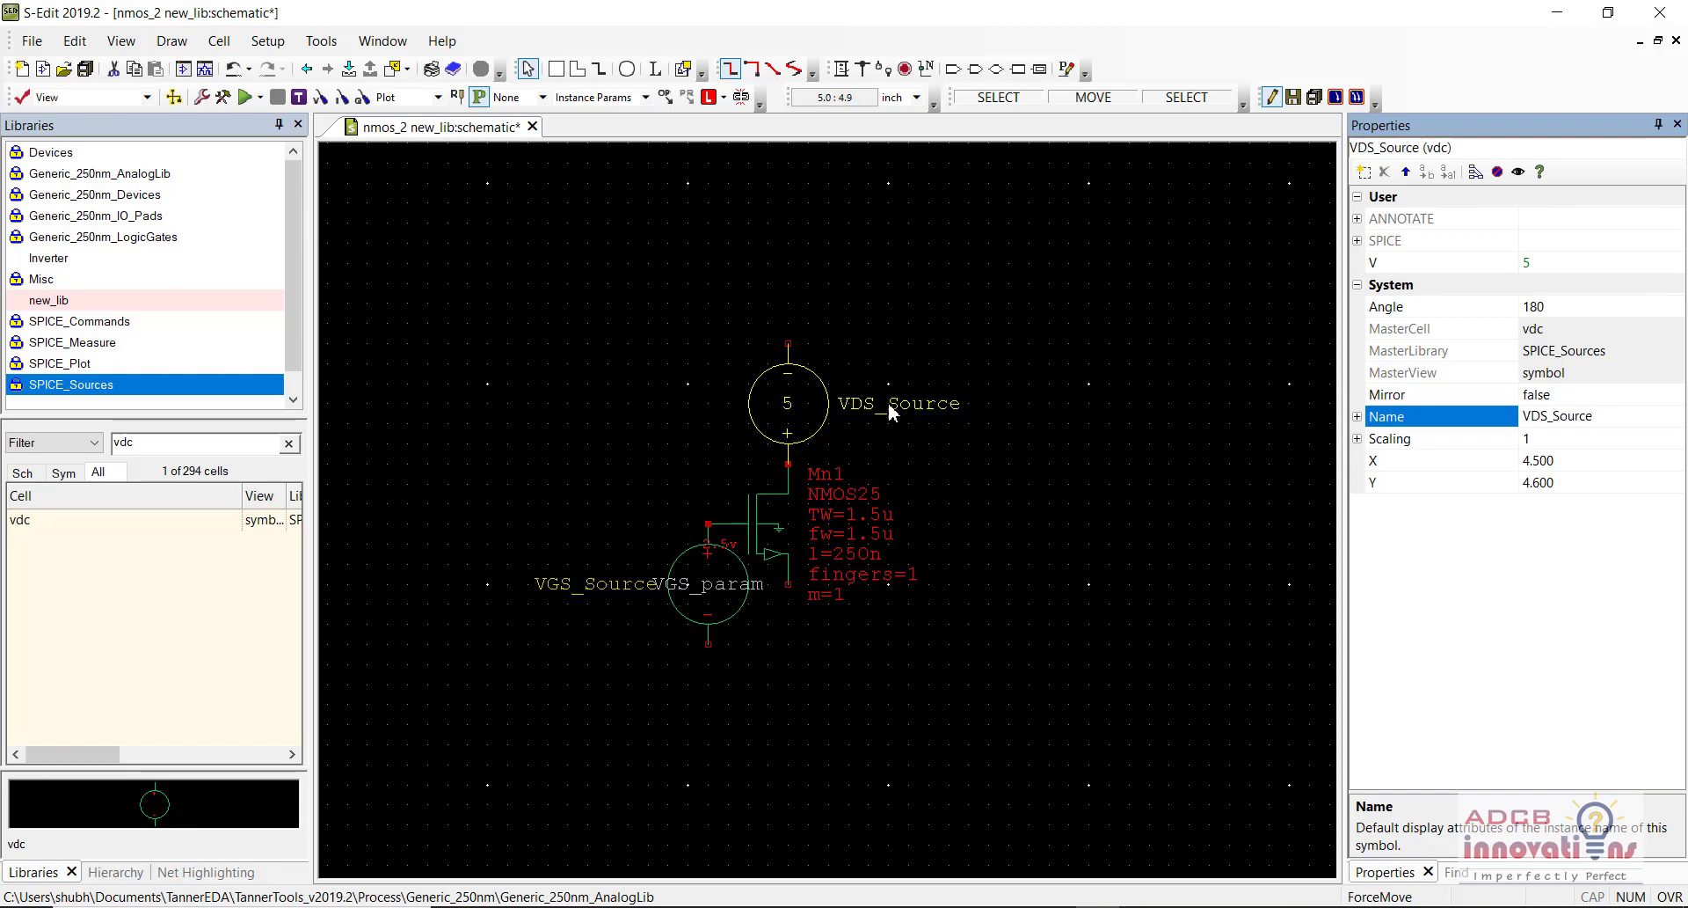
- Set the DC voltage V of the drain source to the parameter VDS_param
left_click(1539, 262)
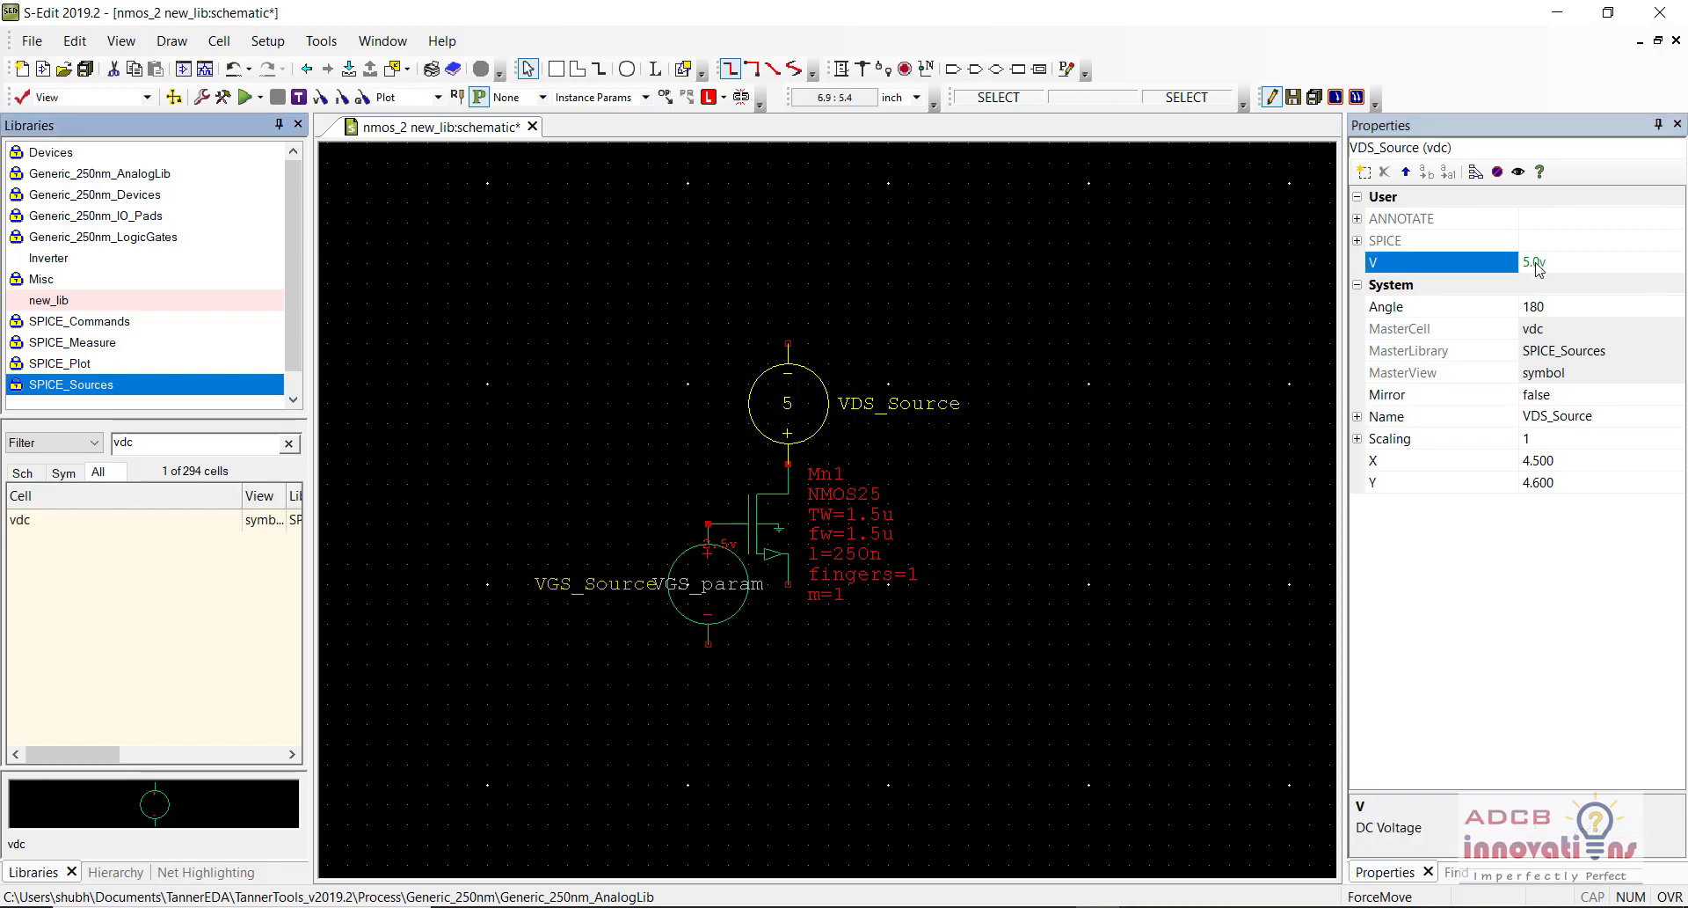
type("VDS_")
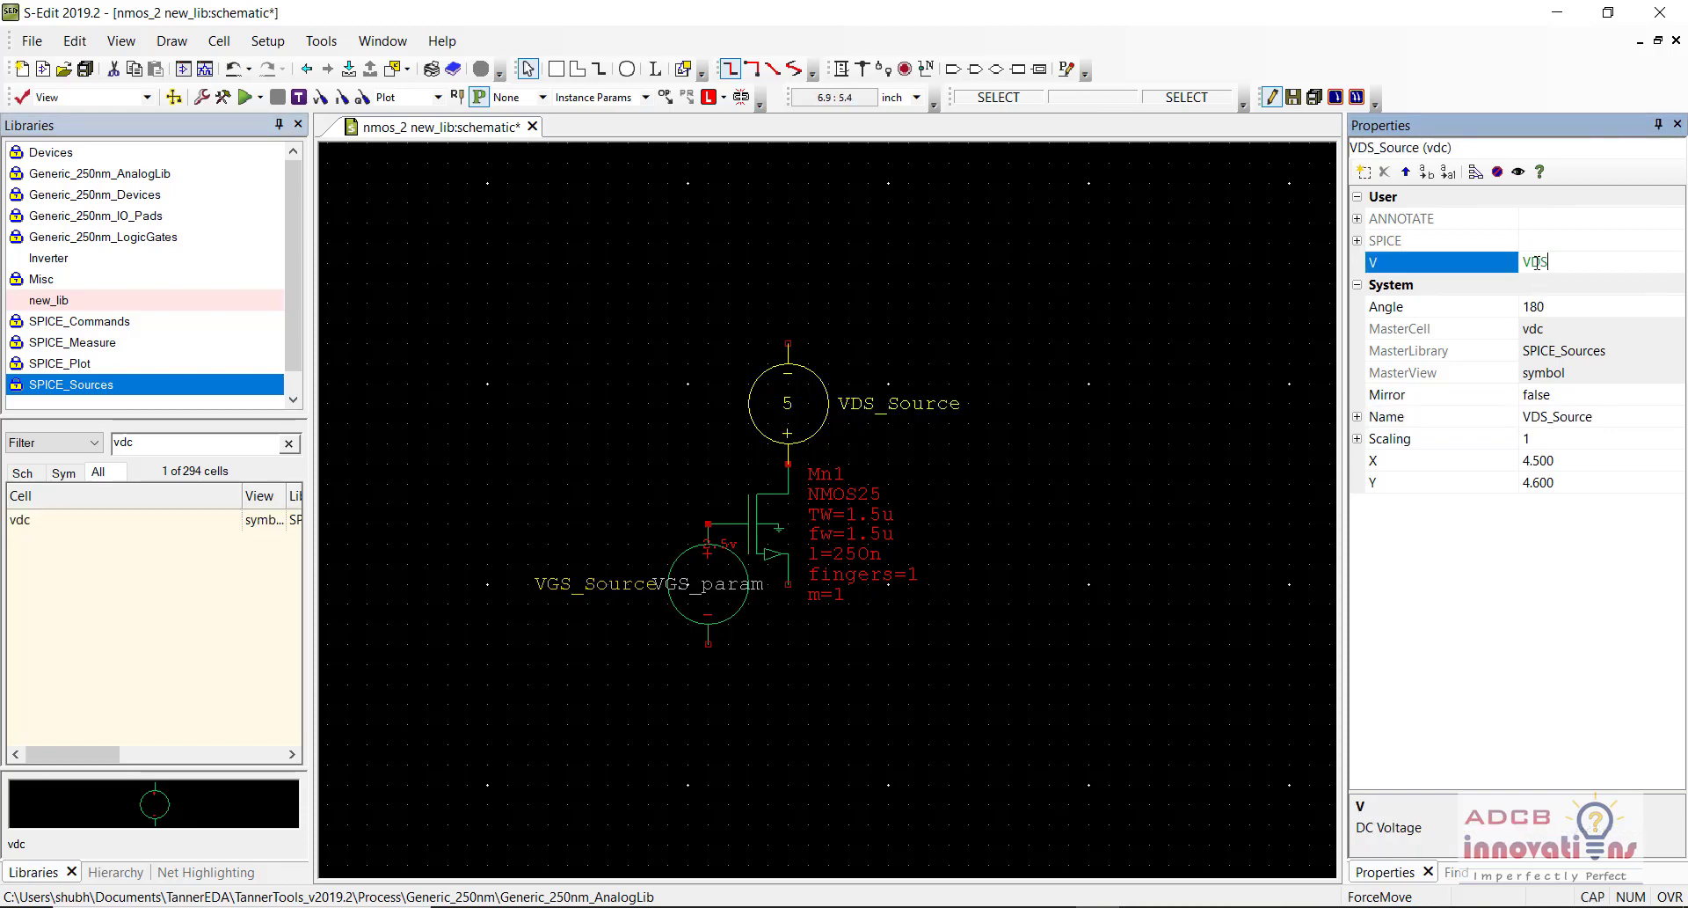
type("param")
key("Return")
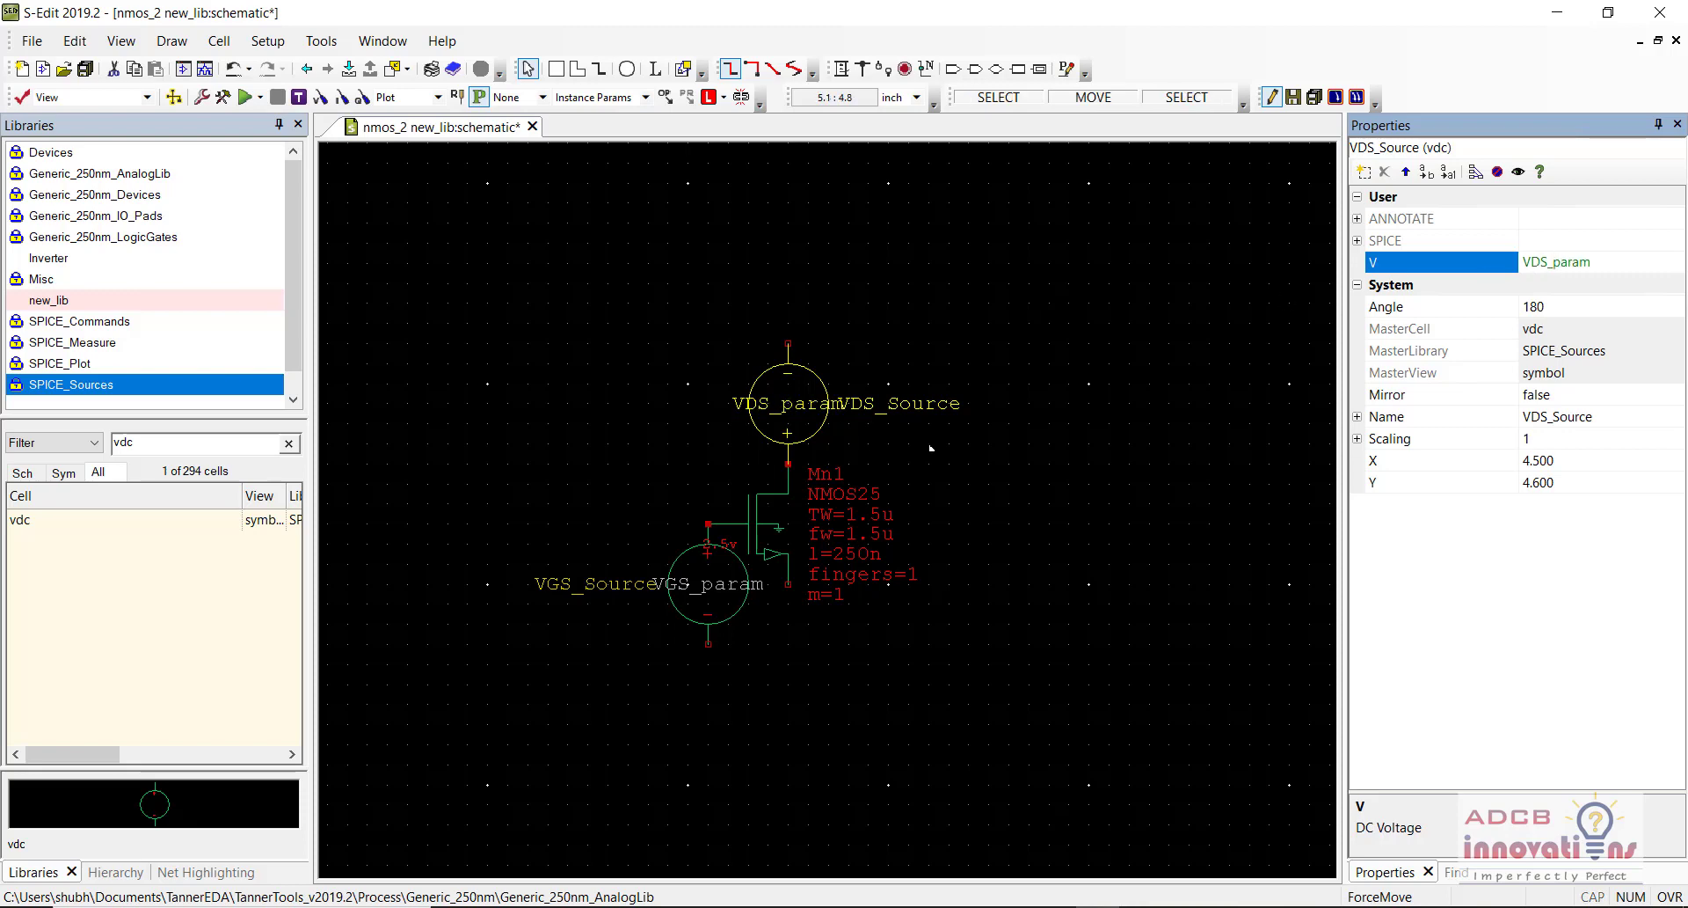
left_click(1110, 583)
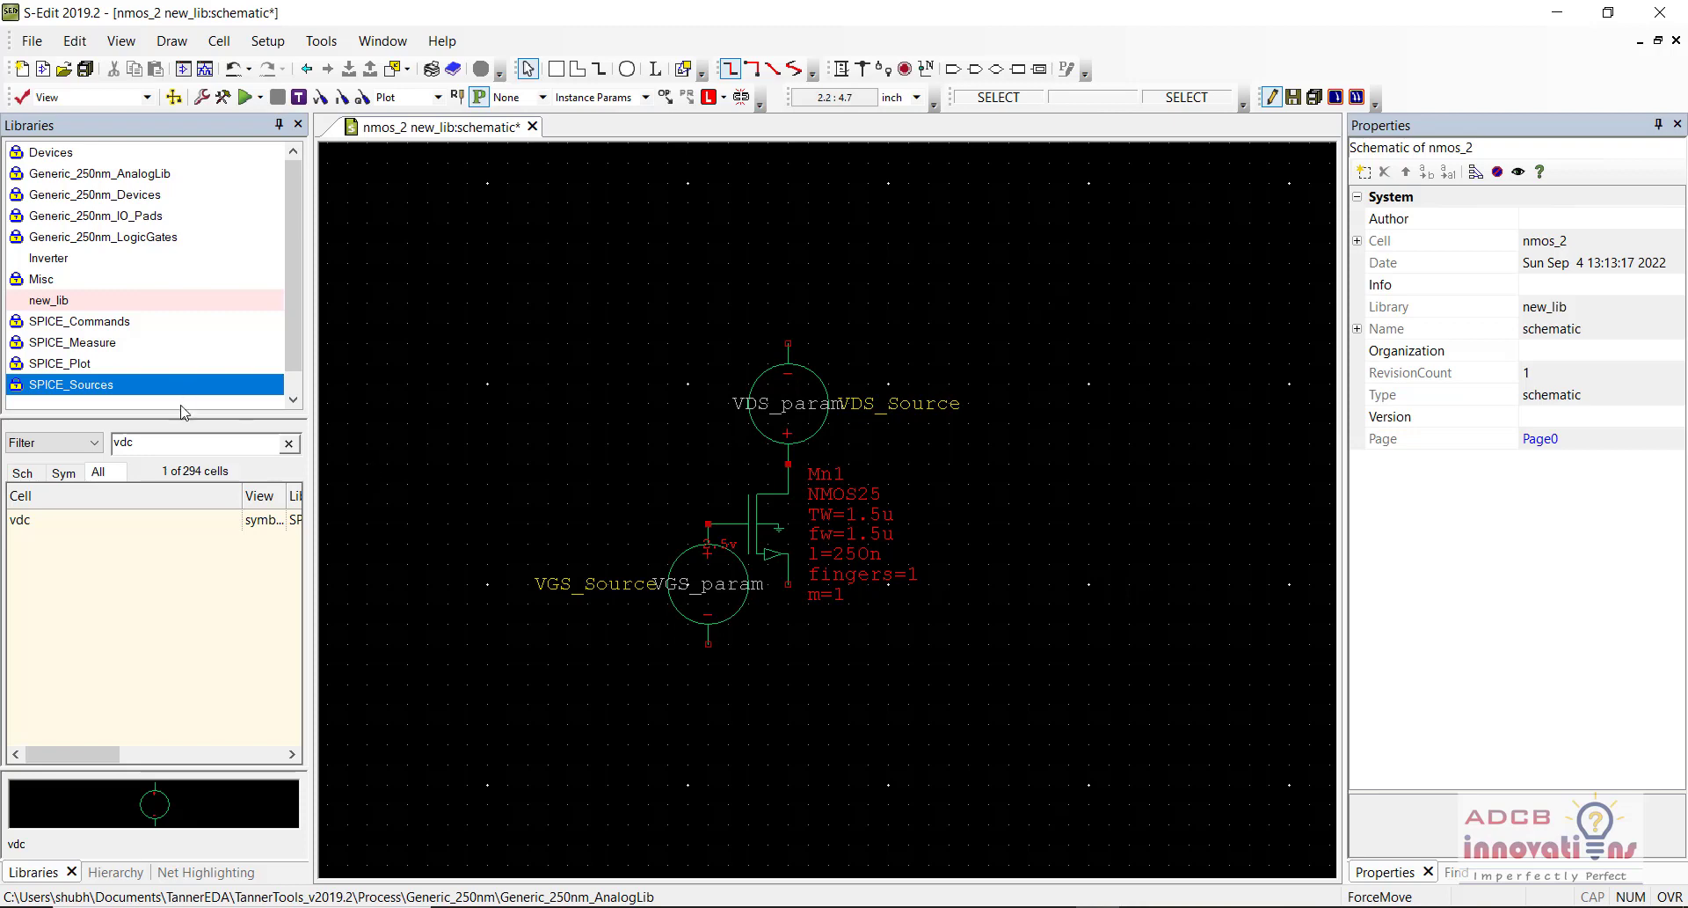
- Place an upside-down Gnd symbol from the Misc library on the negative terminal of the drain voltage source
double_click(193, 441)
key("BackSpace")
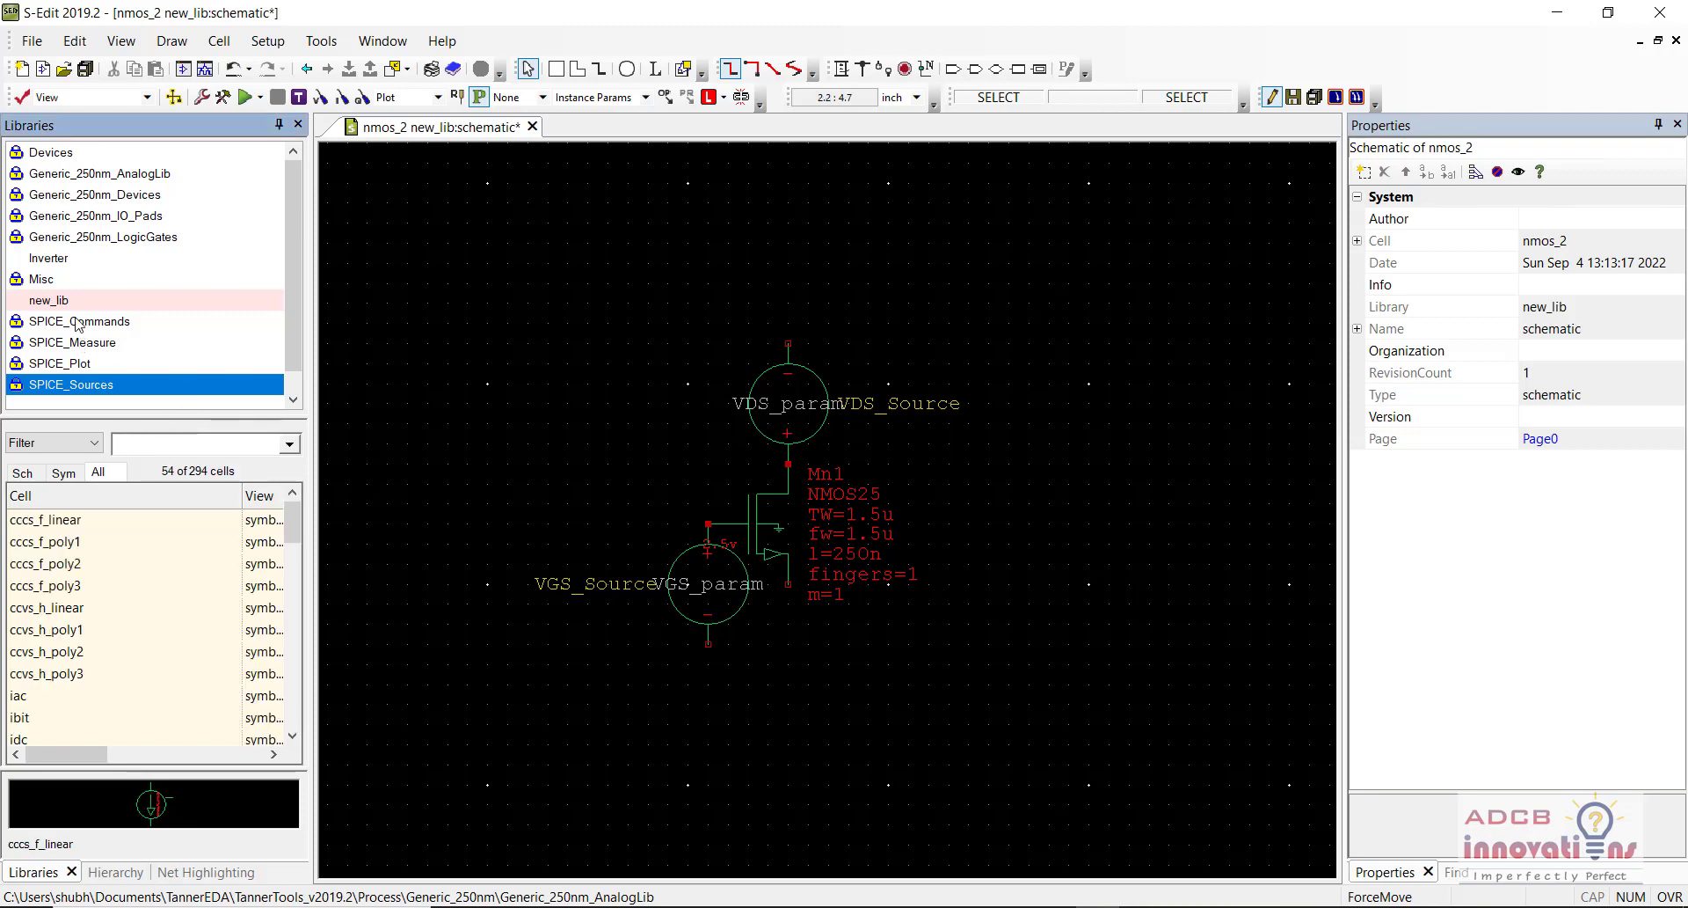
left_click(66, 283)
left_click(141, 443)
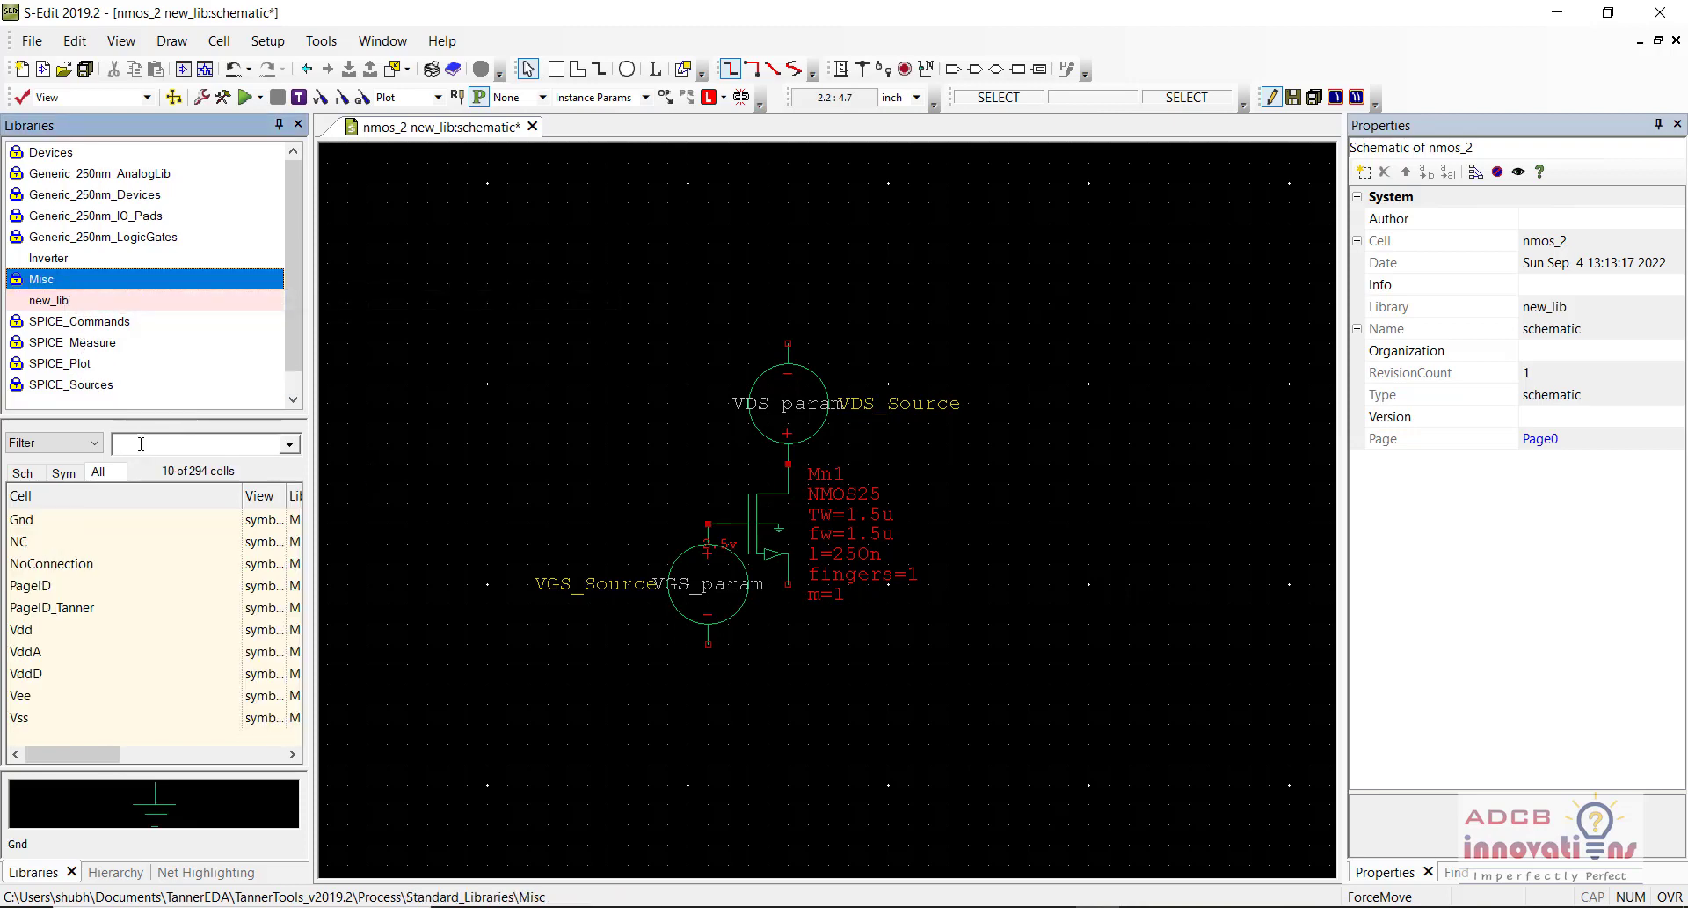
type("gn")
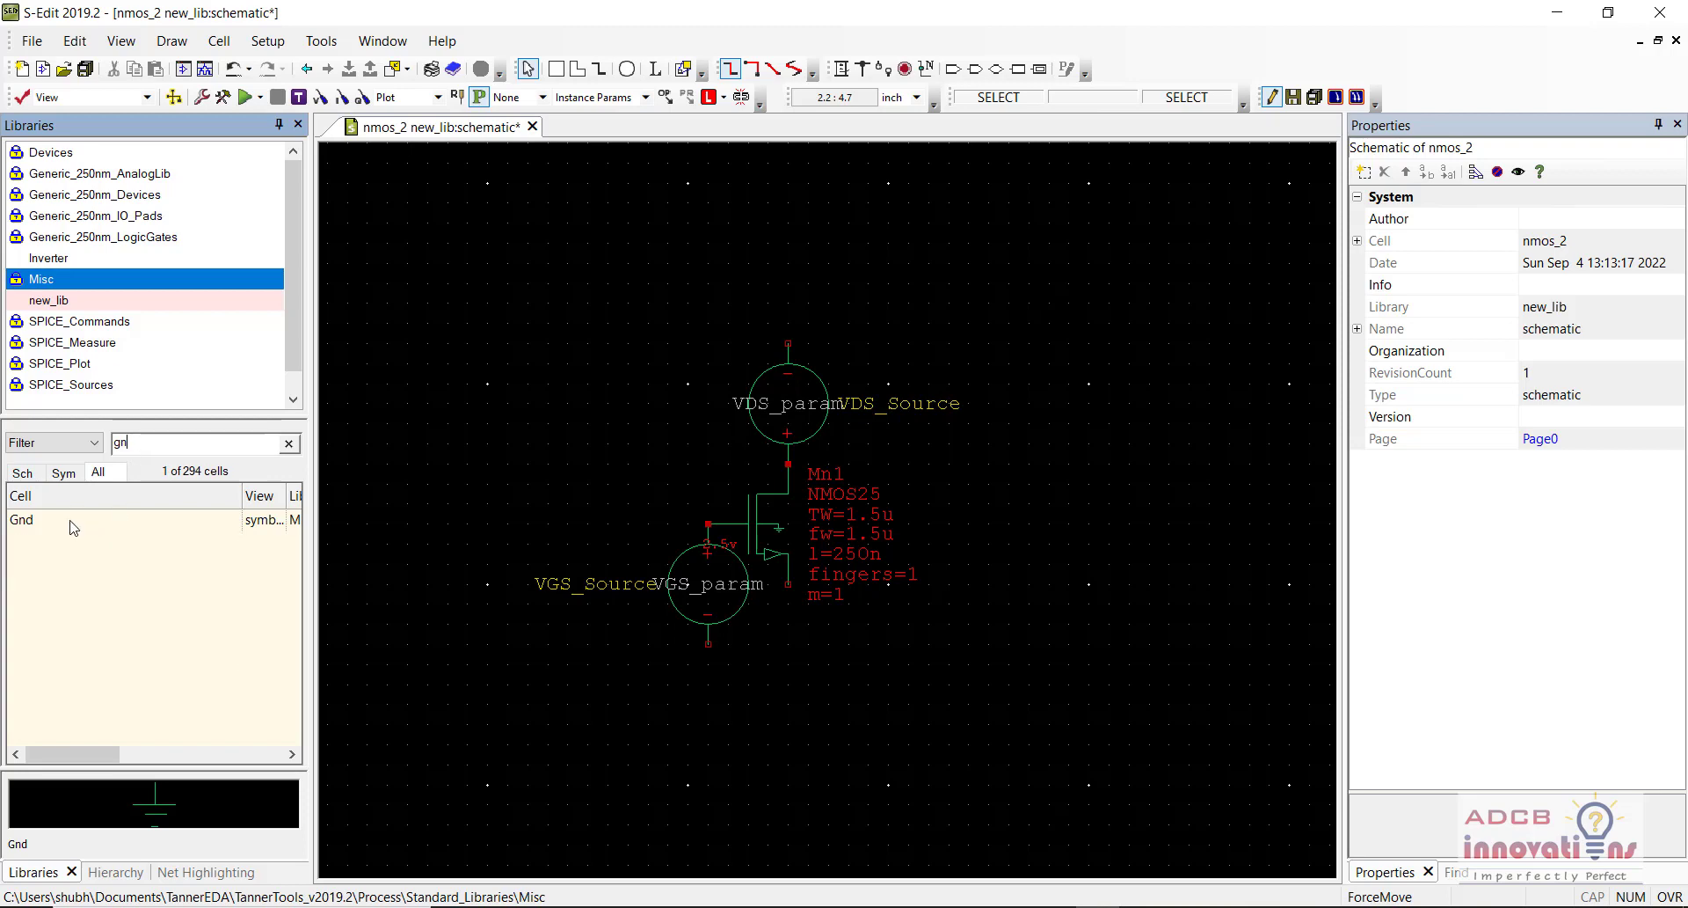
left_click(76, 522)
right_click(75, 522)
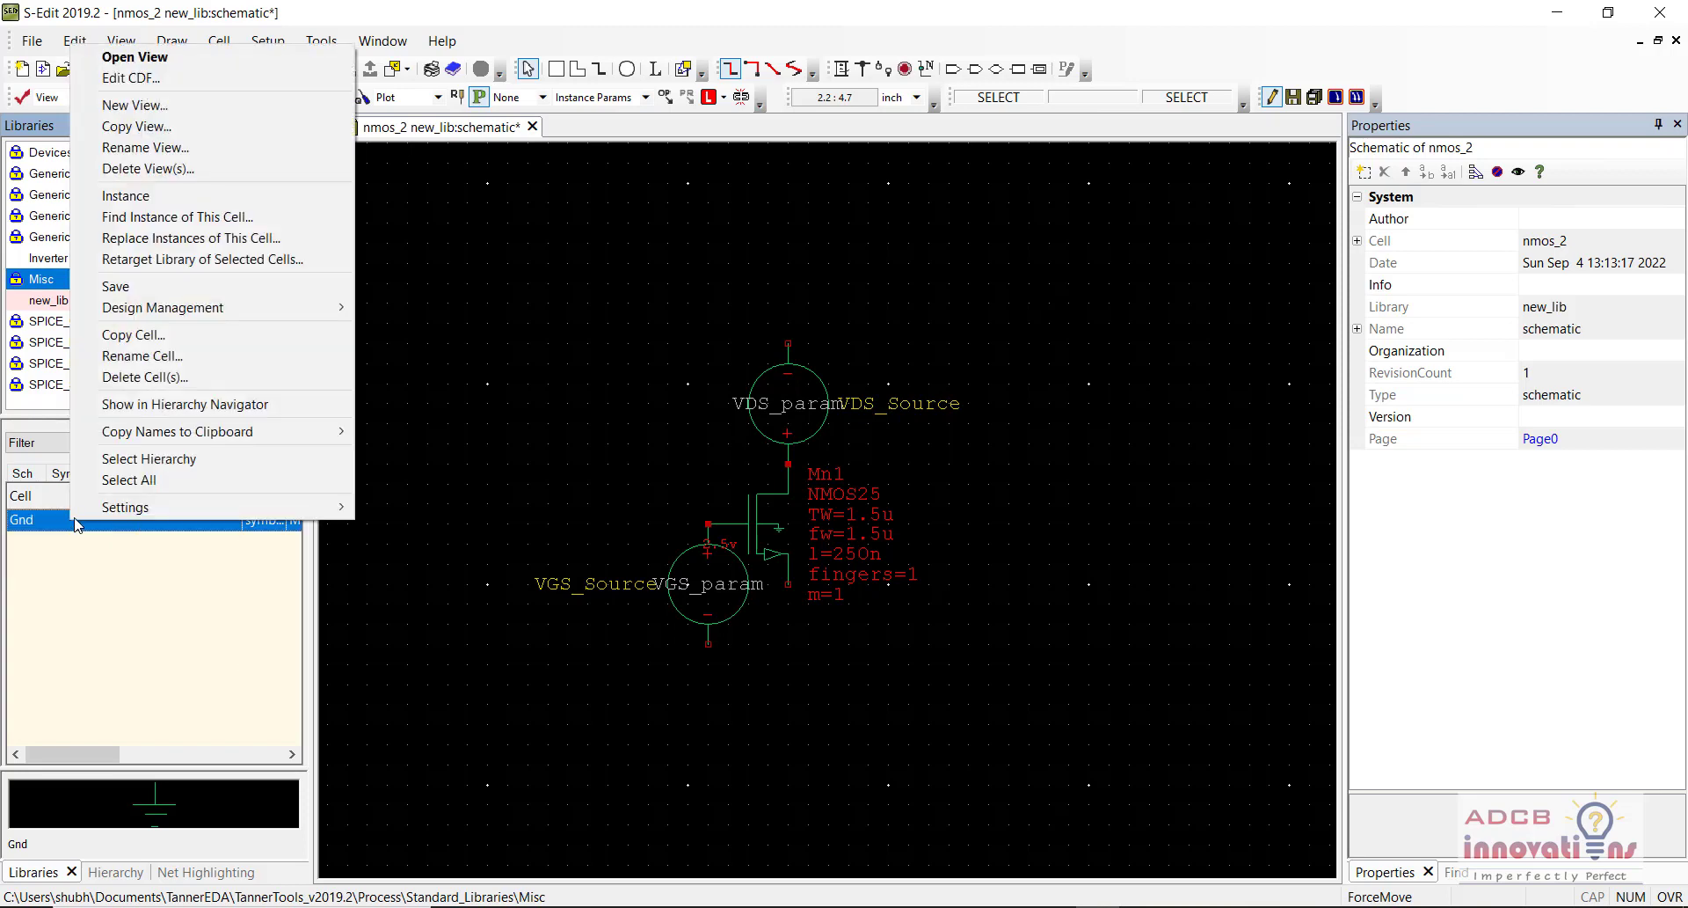
left_click(126, 195)
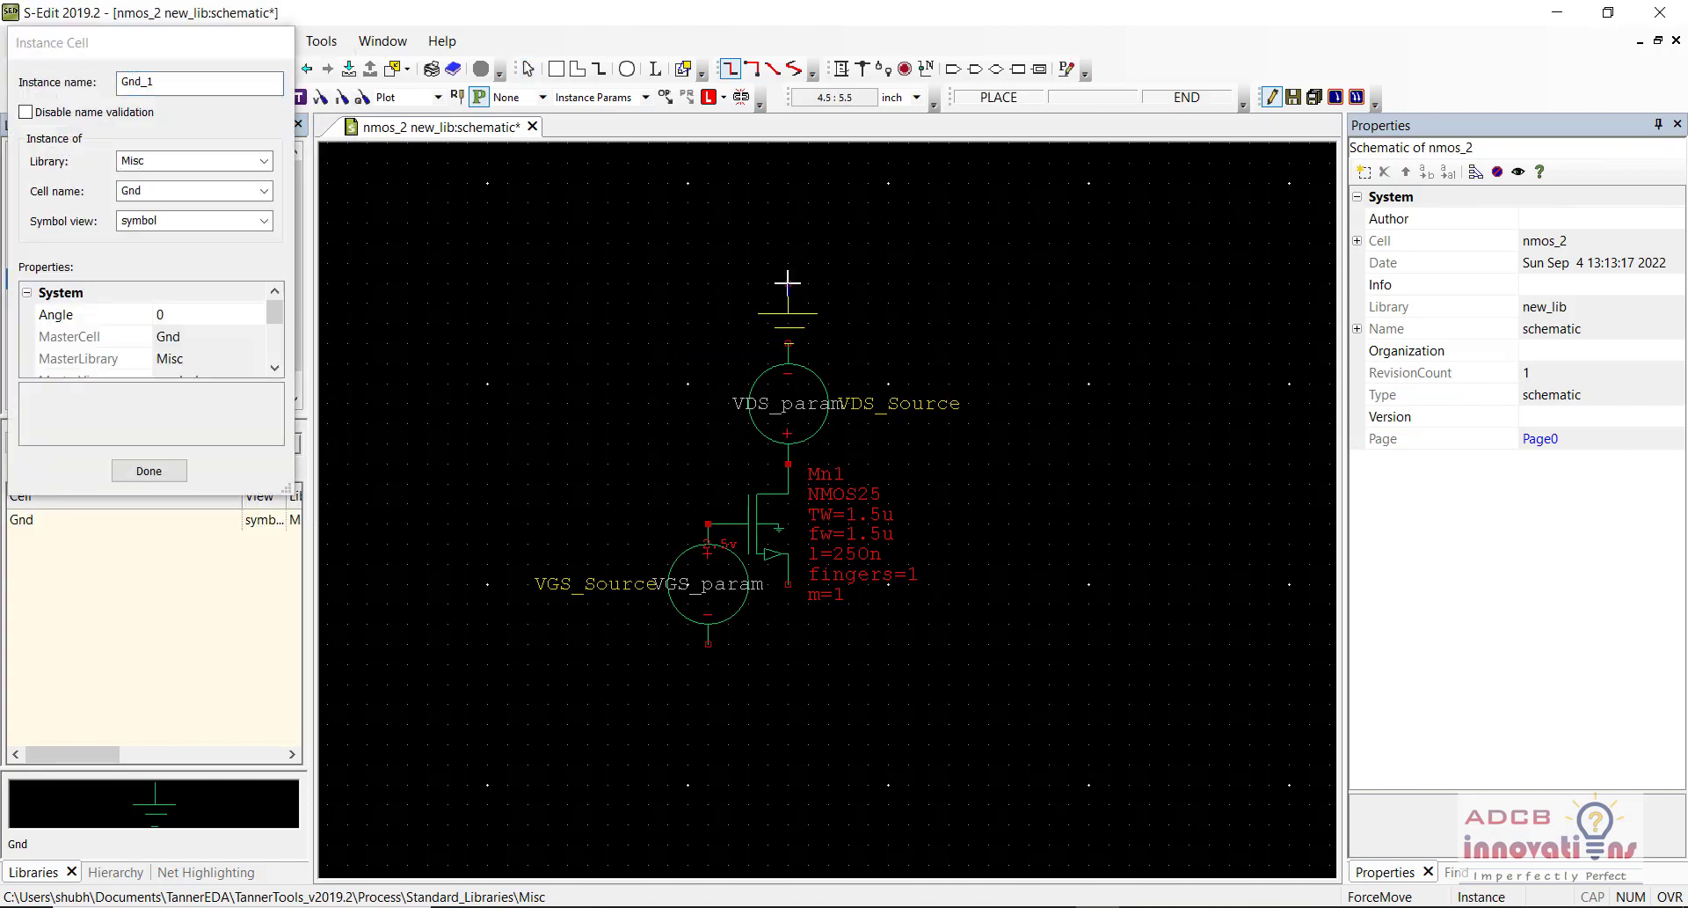
key("v")
left_click(788, 342)
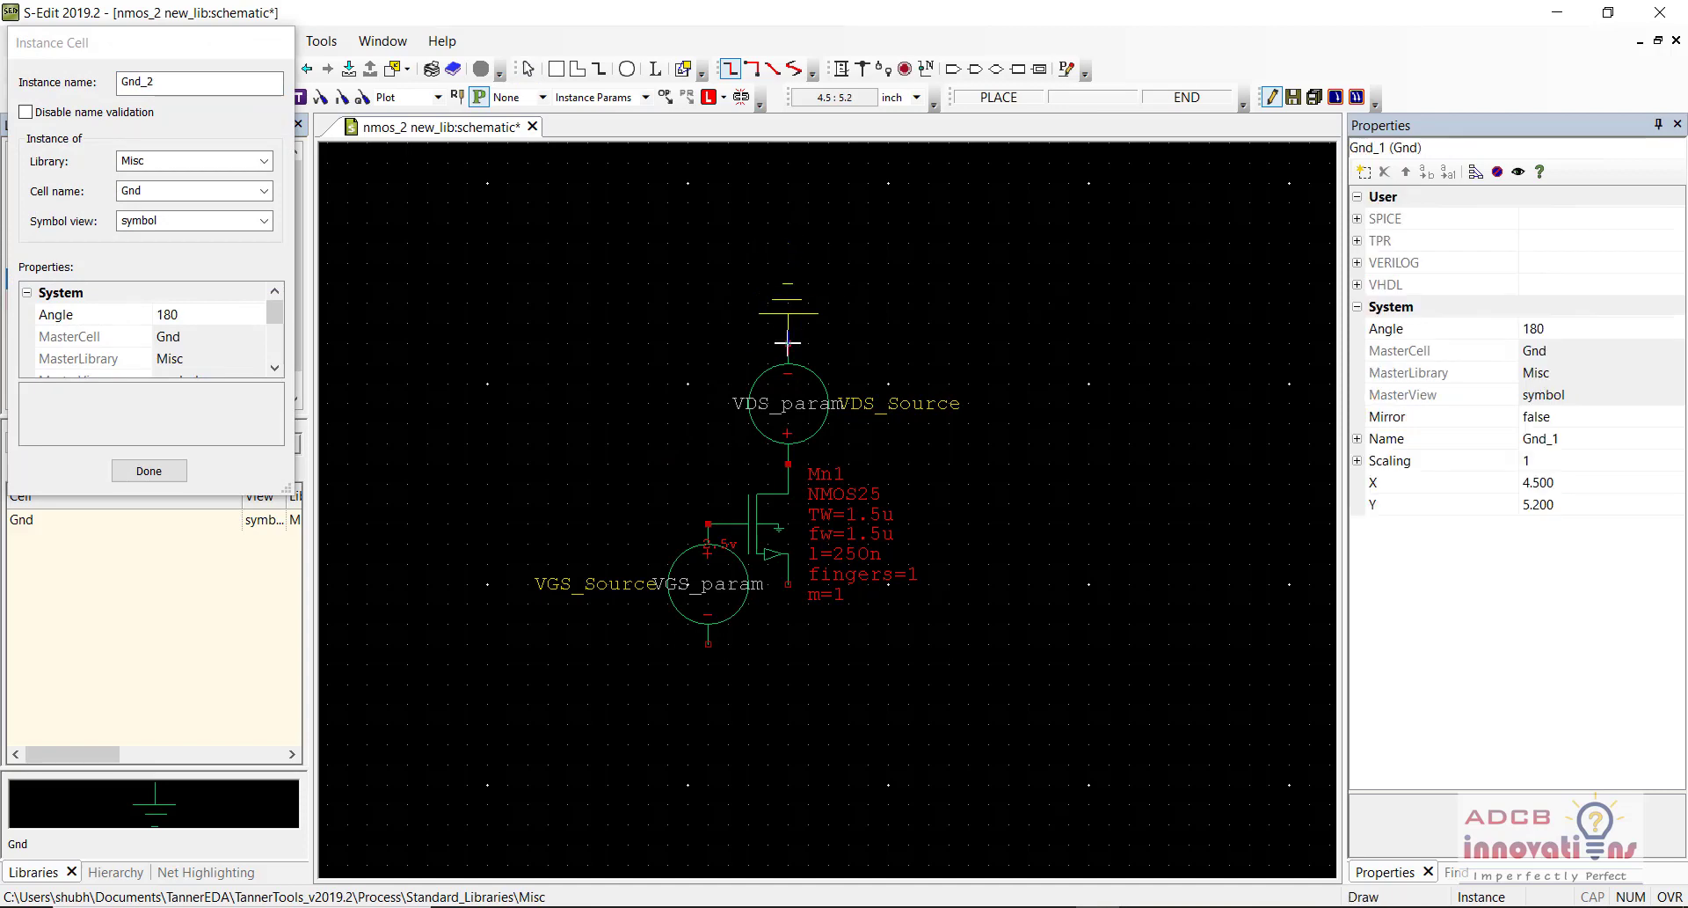
key("Escape")
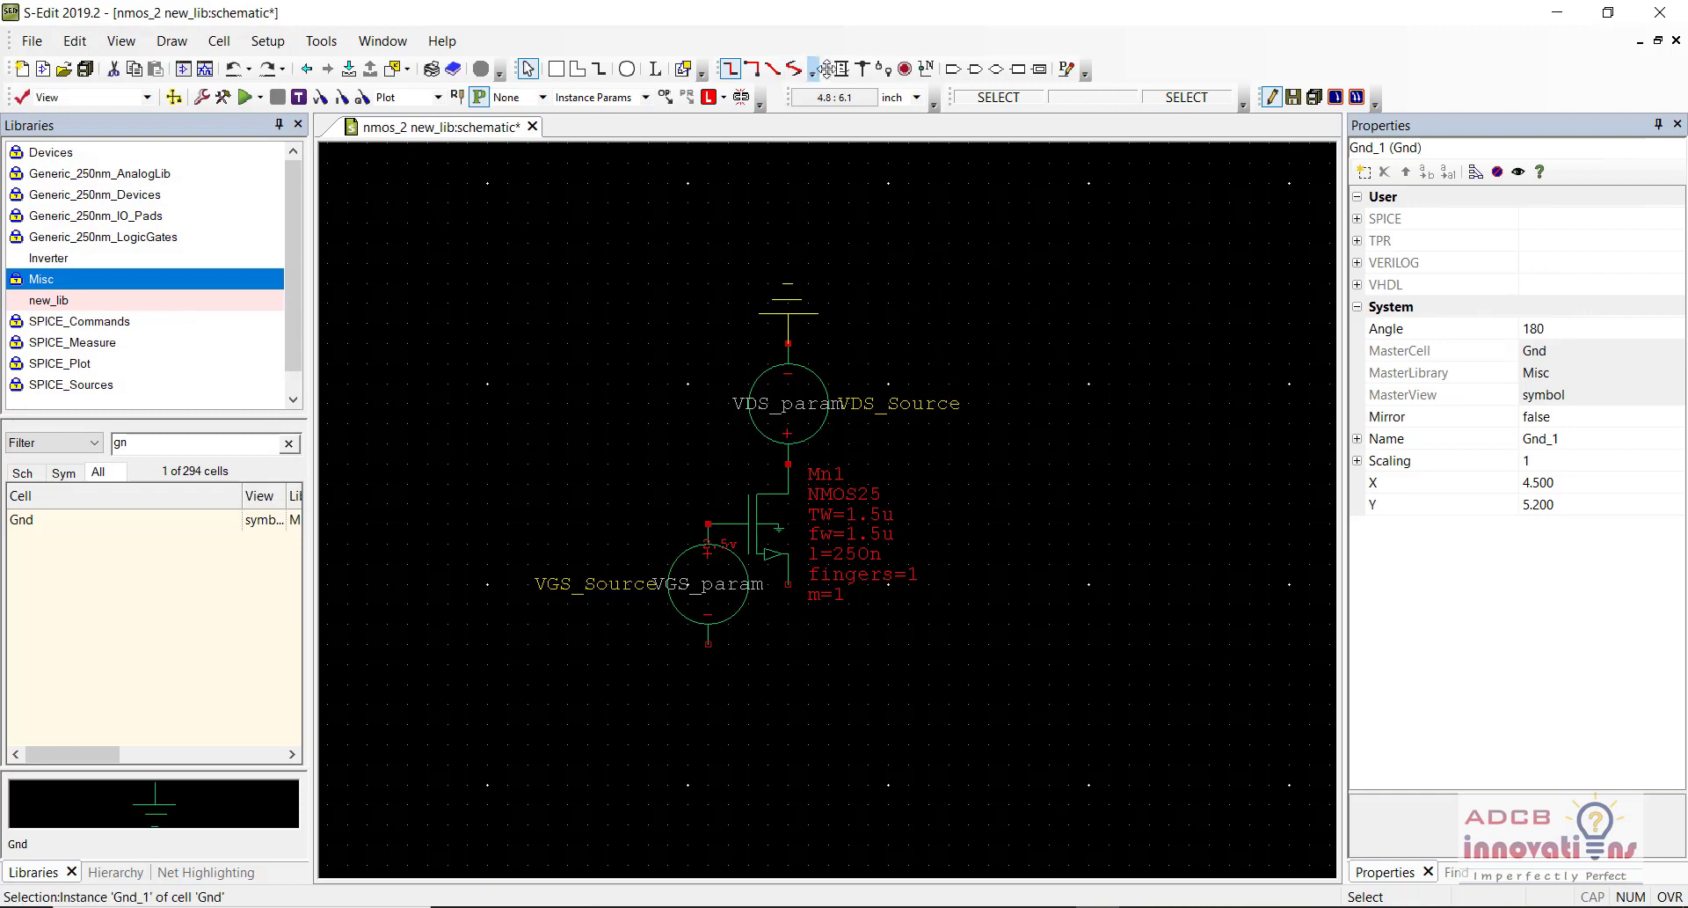
- Wire the transistor's source terminal to the negative terminal of the gate voltage source
left_click(840, 70)
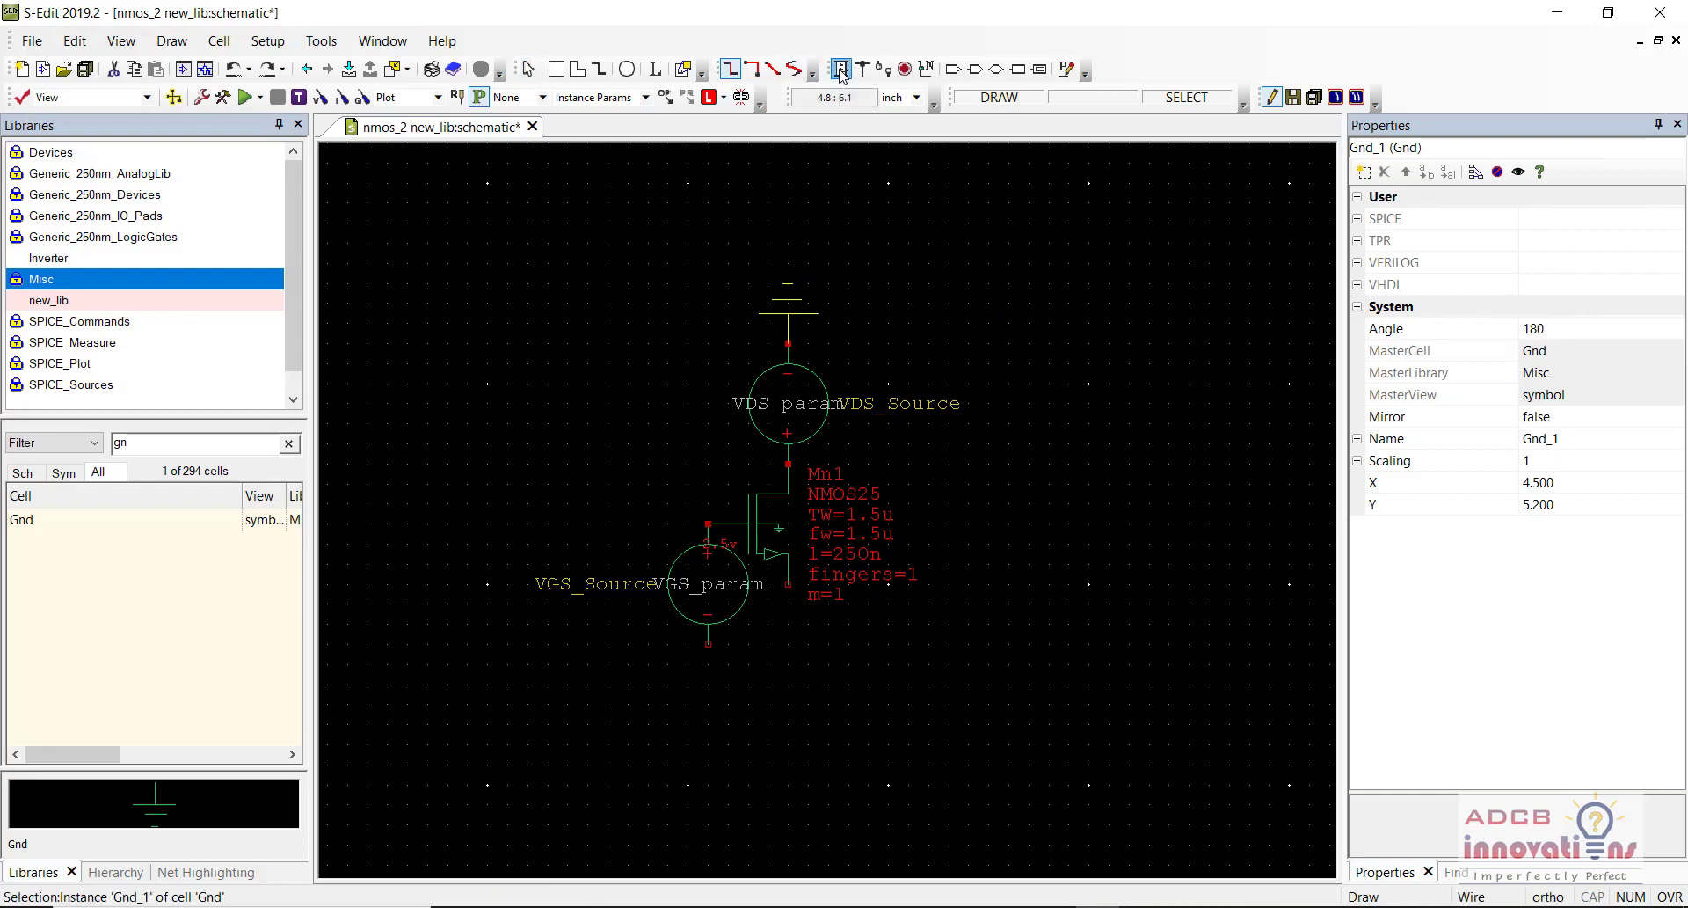
left_click(788, 584)
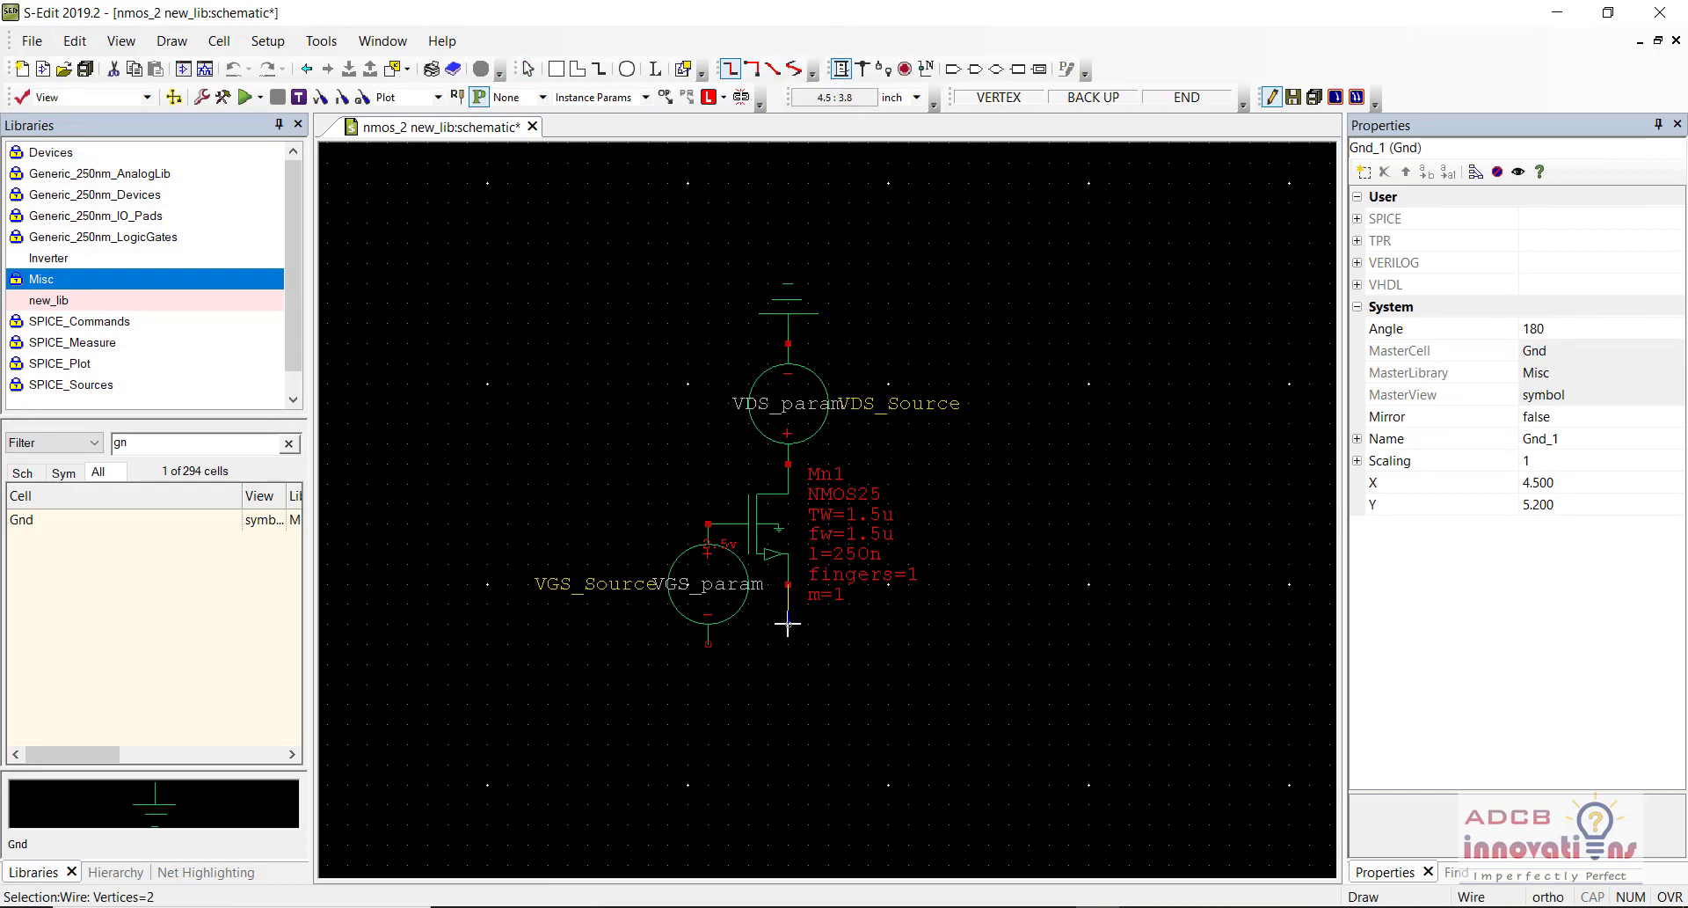
left_click(708, 644)
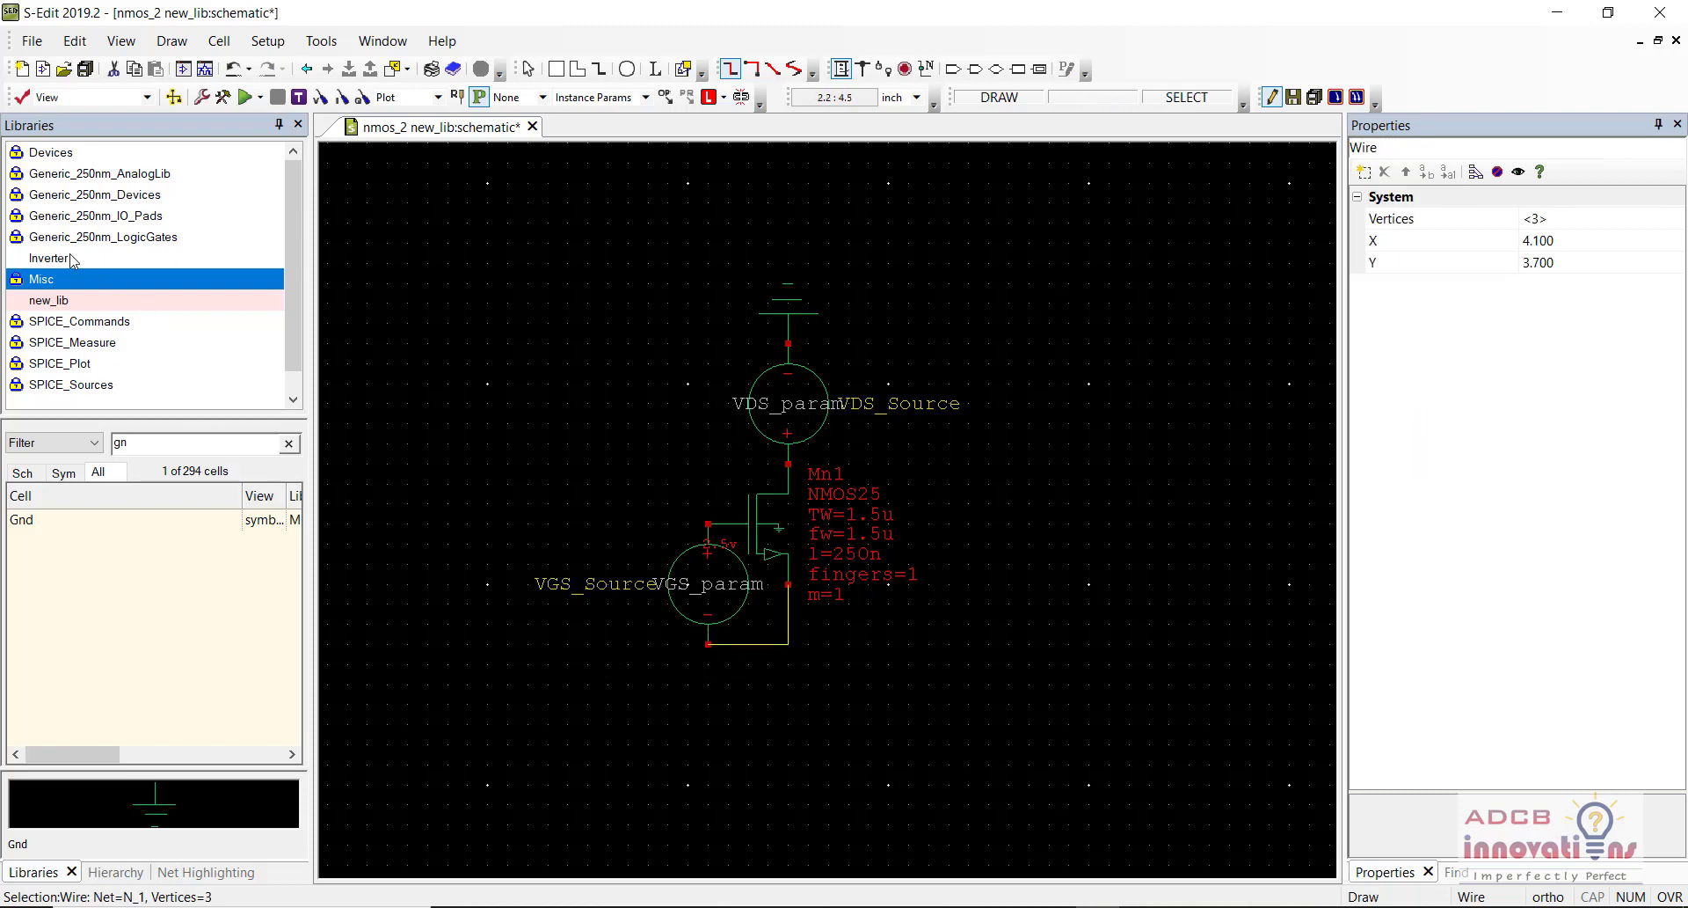
- Place an upright Gnd symbol on the negative terminal of the gate voltage source
left_click(60, 520)
right_click(60, 519)
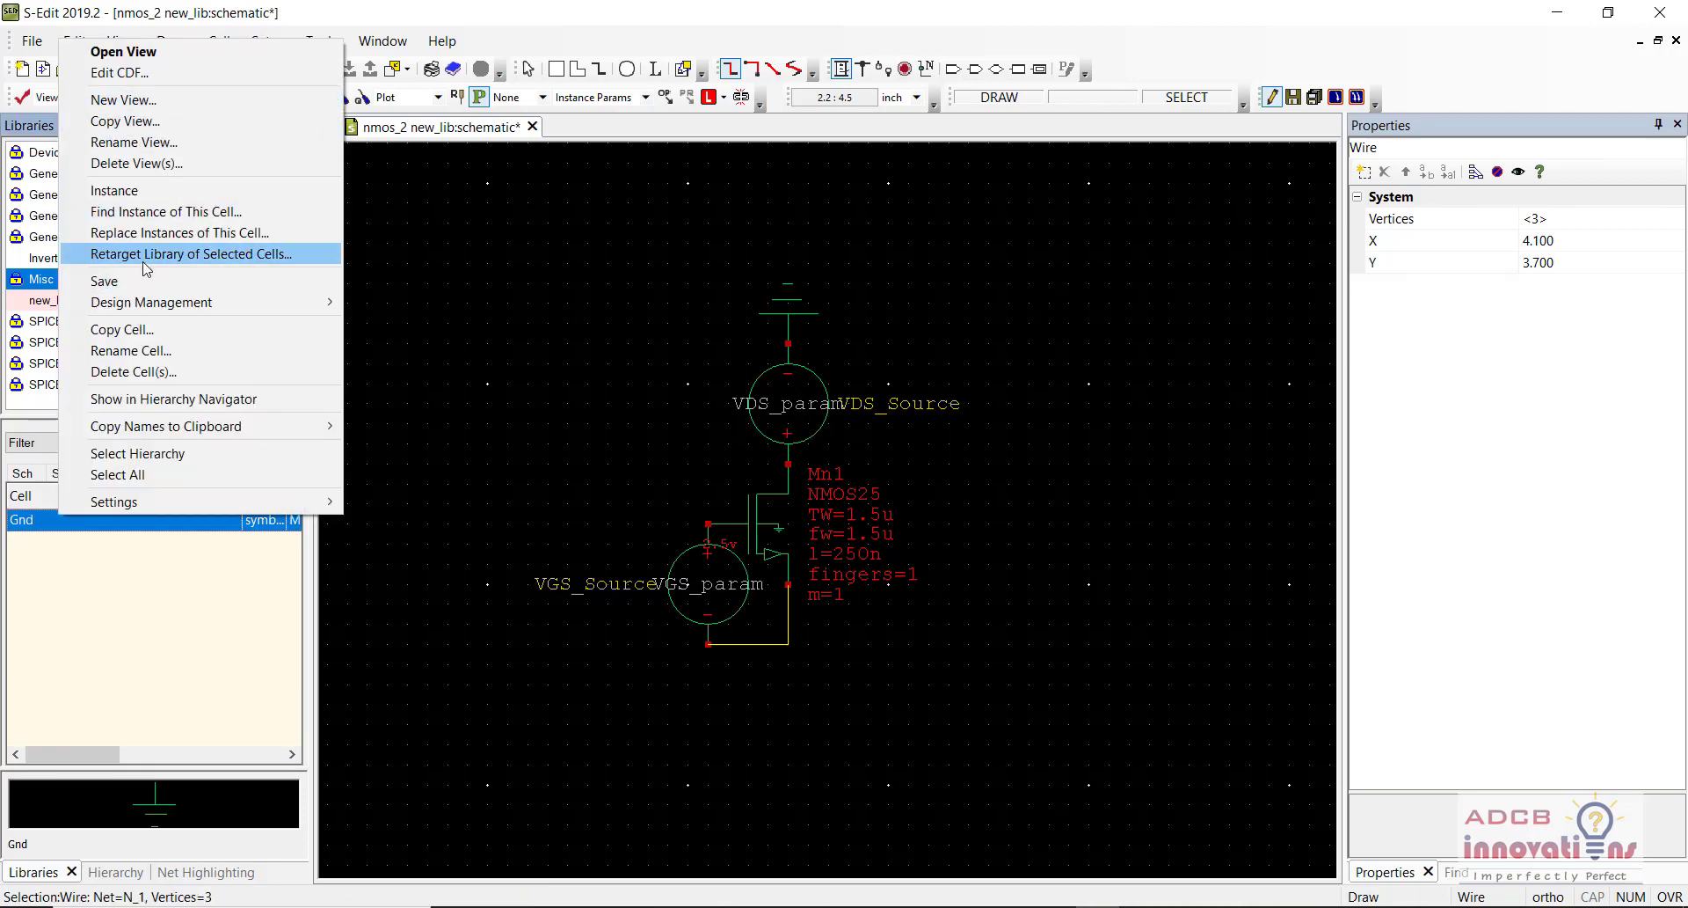
left_click(136, 191)
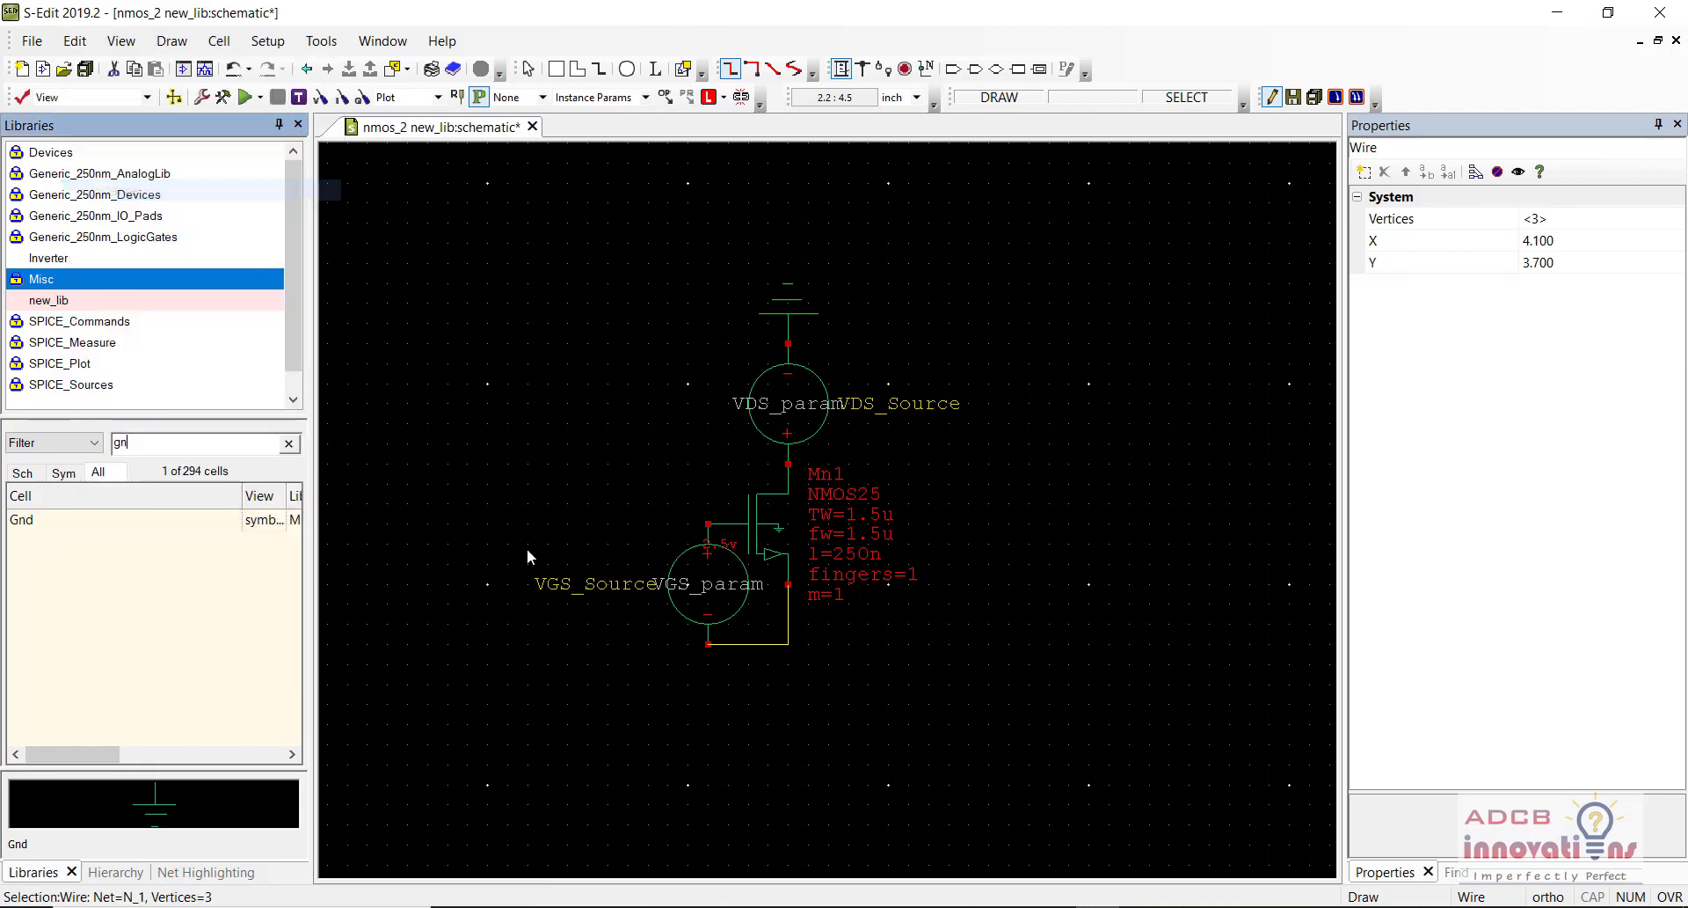
left_click(708, 644)
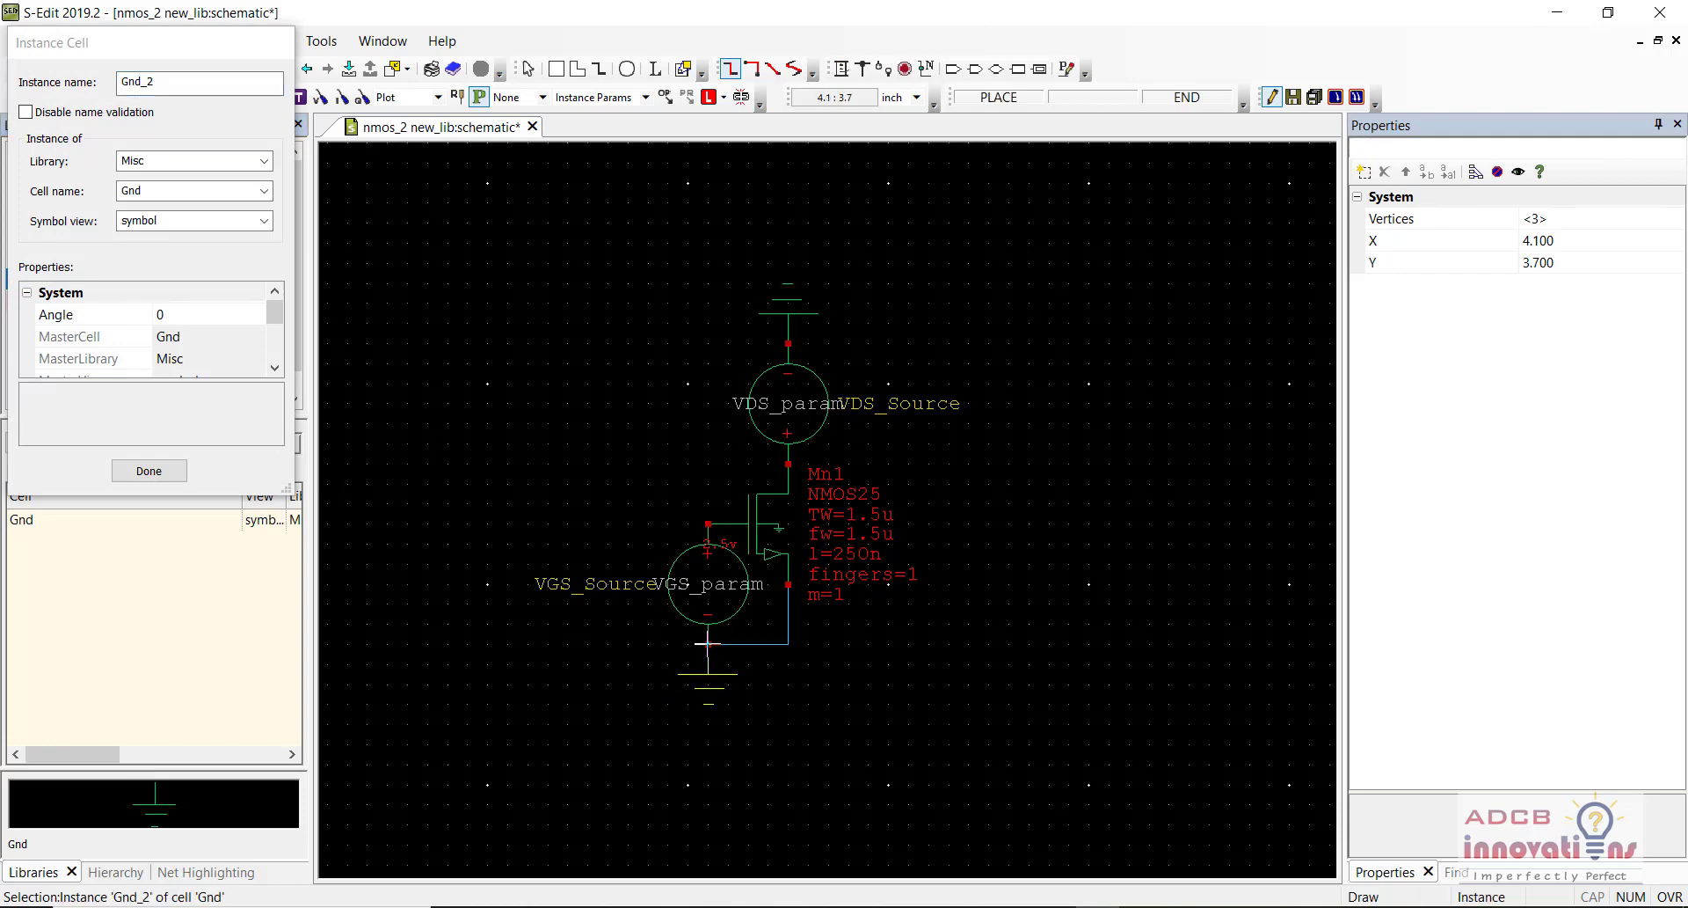
key("Escape")
left_click(1028, 742)
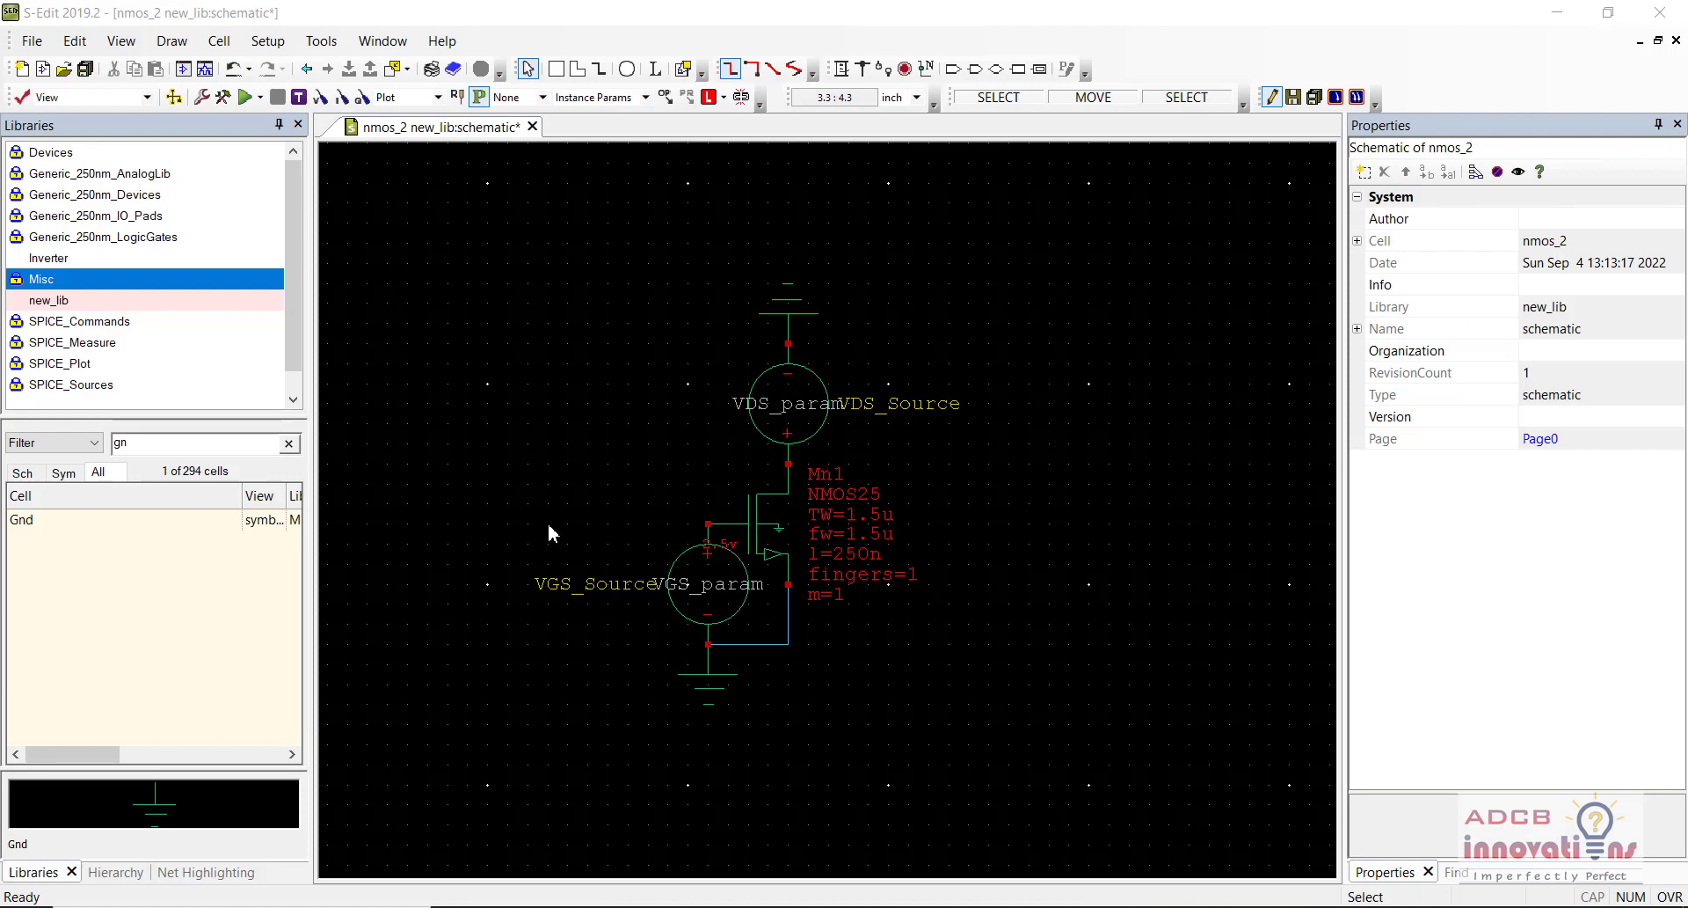
- Place one I_DeviceTerminalPrint cell from the SPICE_Plot library in the empty area below and beside the transistor
left_click(289, 443)
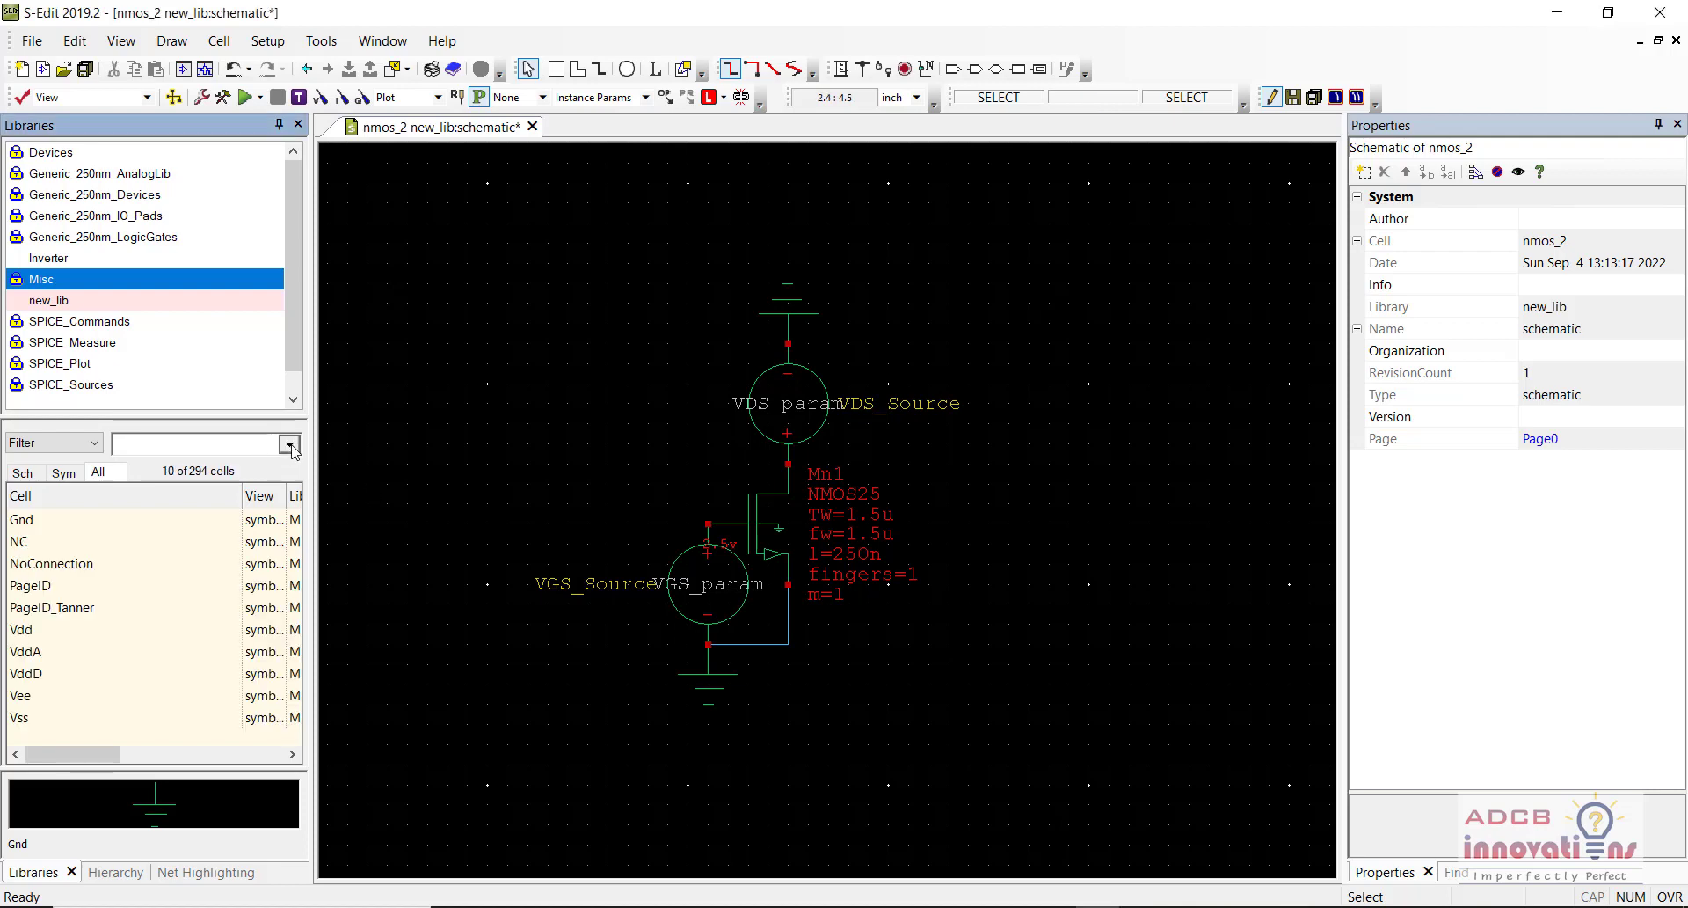
left_click(189, 364)
left_click(141, 630)
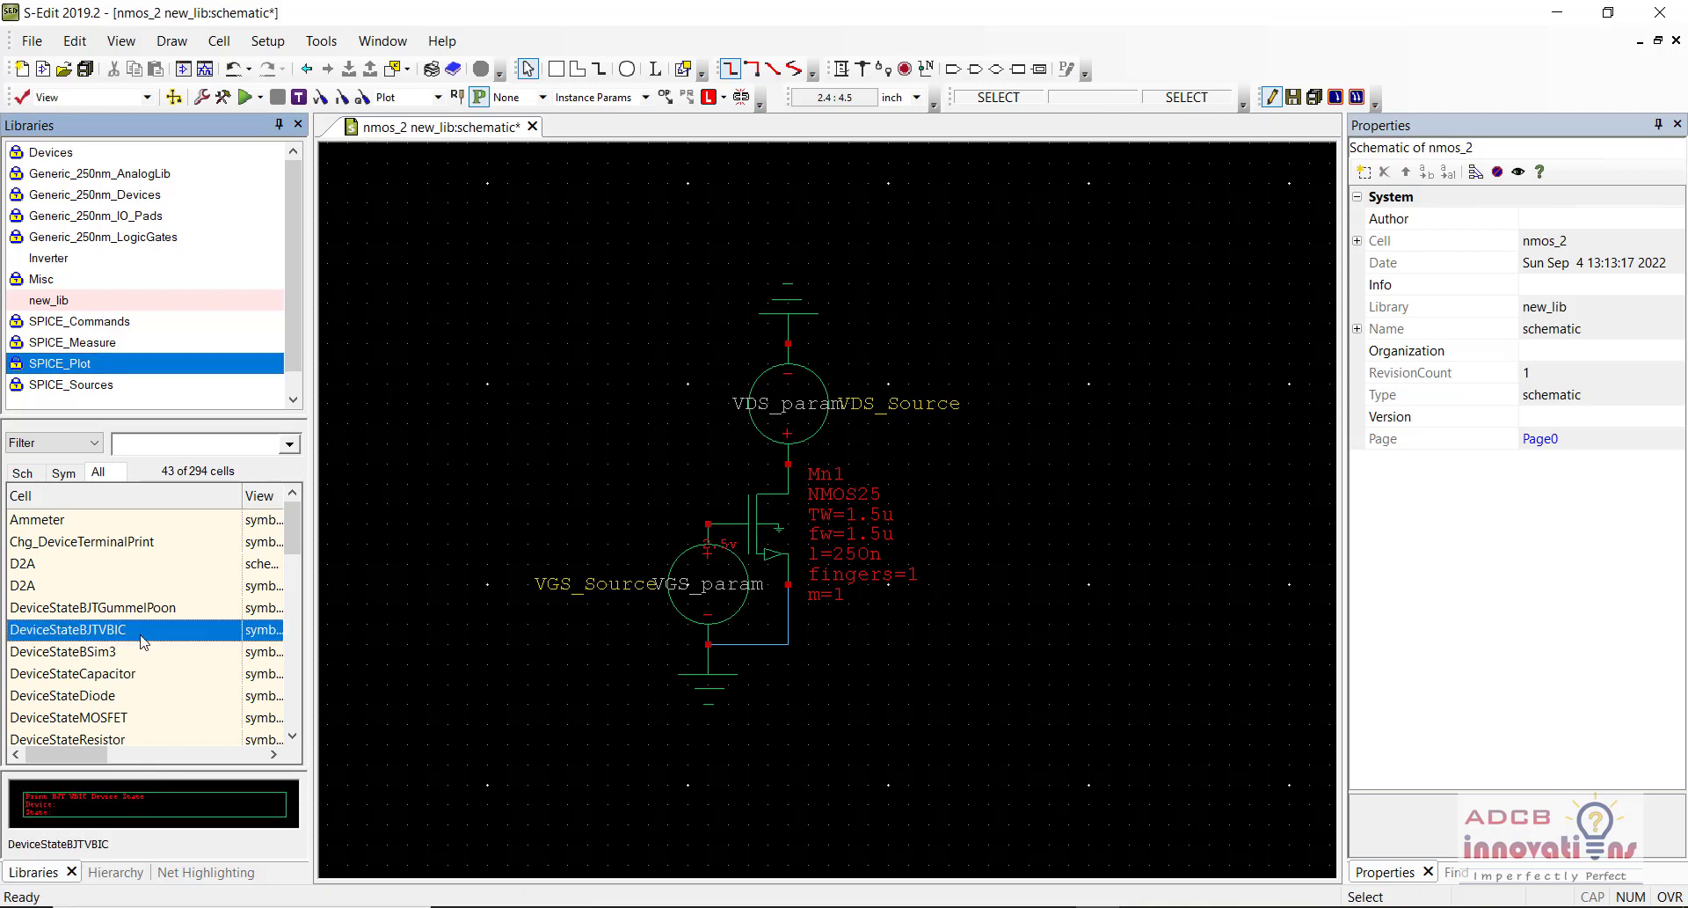
scroll(826, 510, "down", 5)
scroll(827, 510, "up", 5)
left_click_drag(294, 525, 288, 625)
left_click(67, 615)
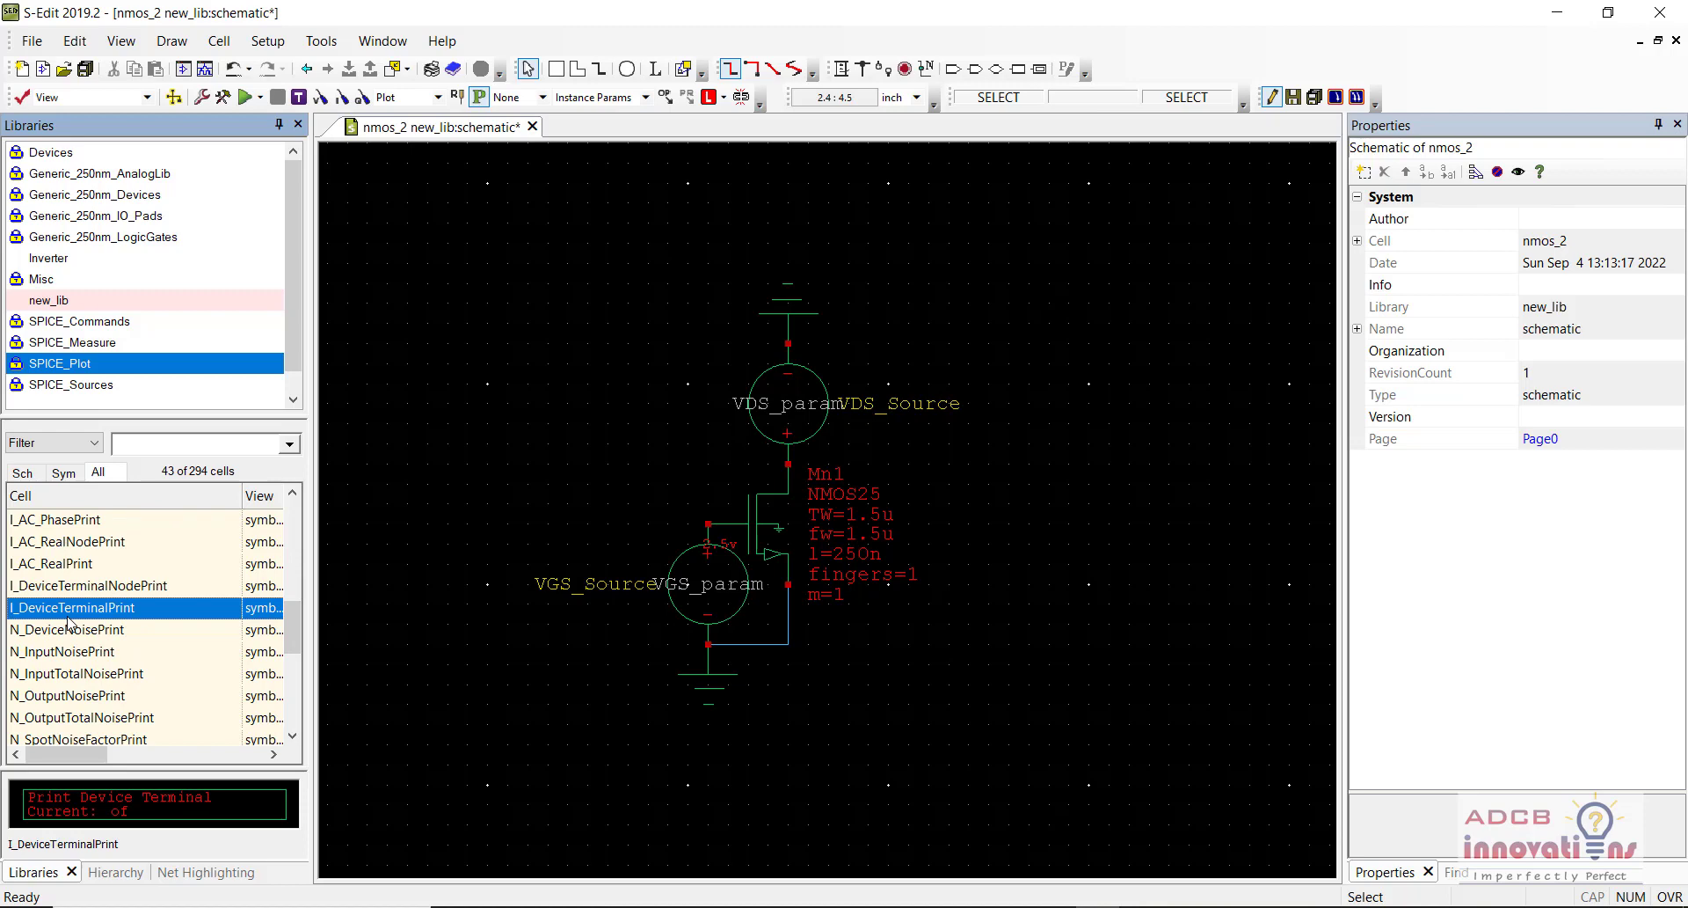
right_click(89, 613)
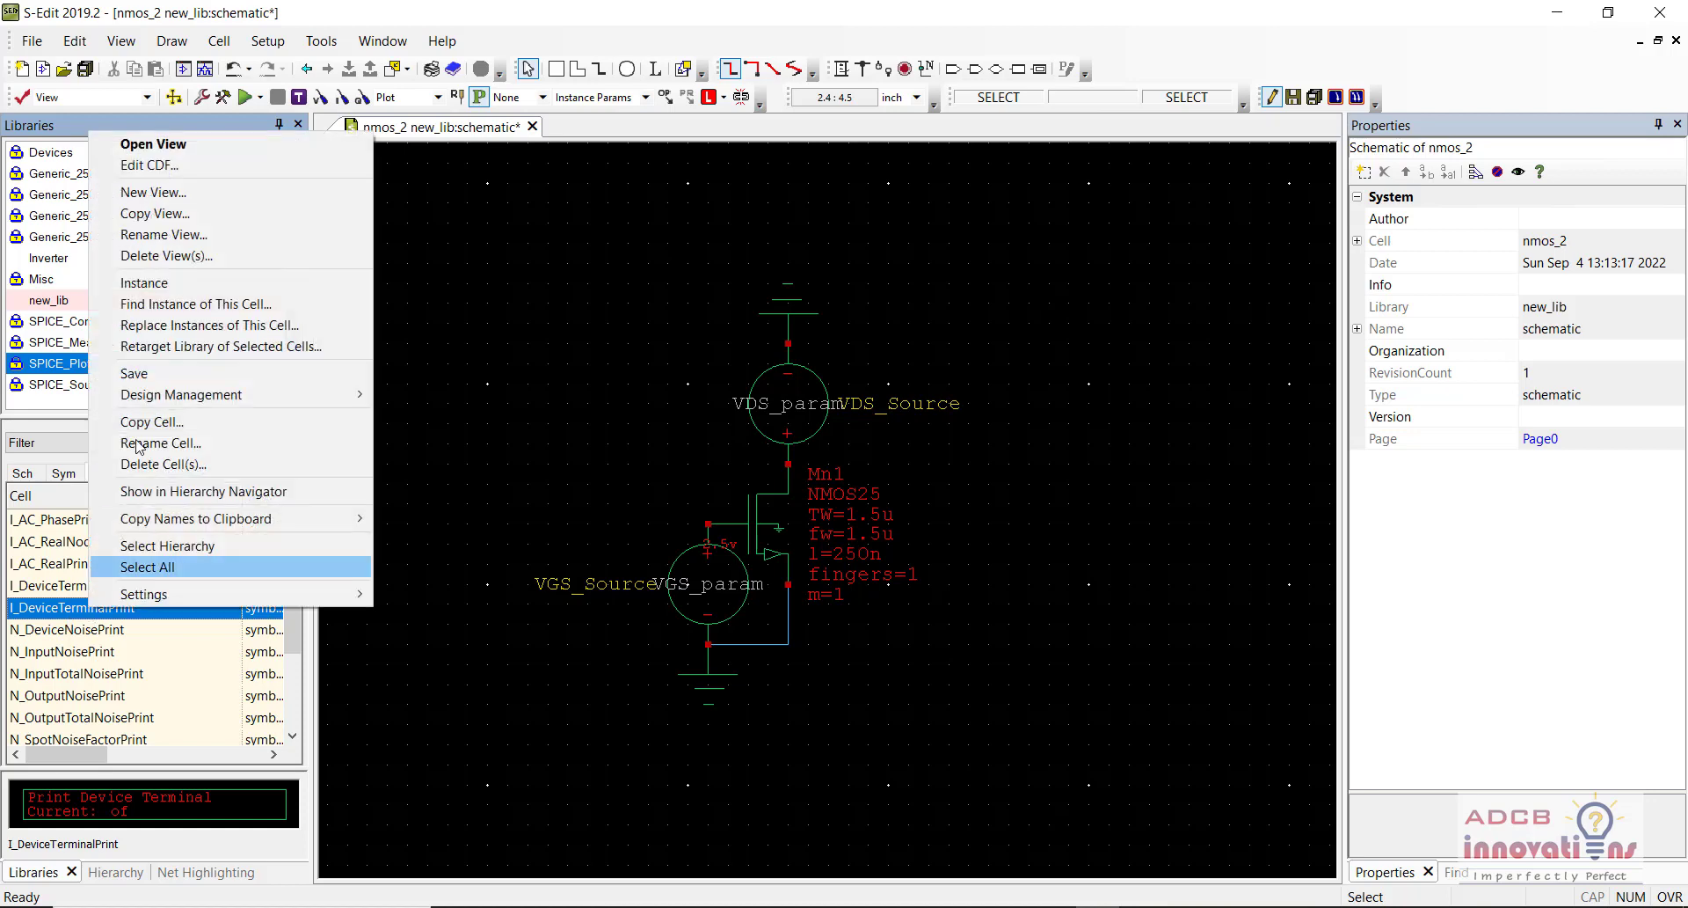
left_click(163, 282)
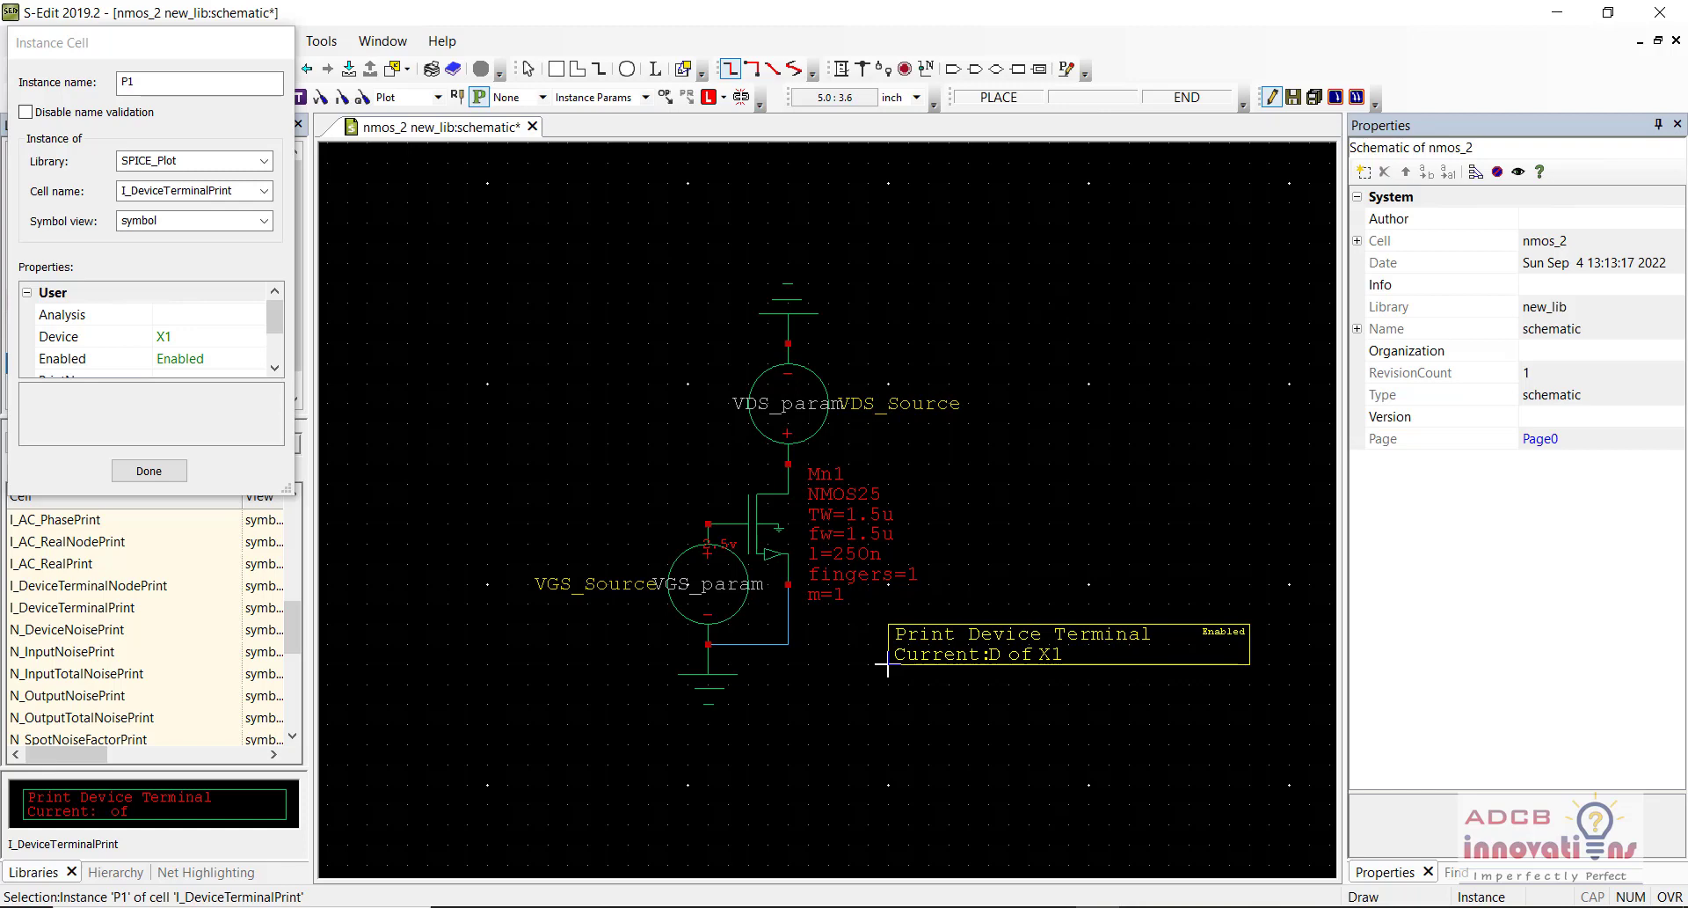
left_click(886, 665)
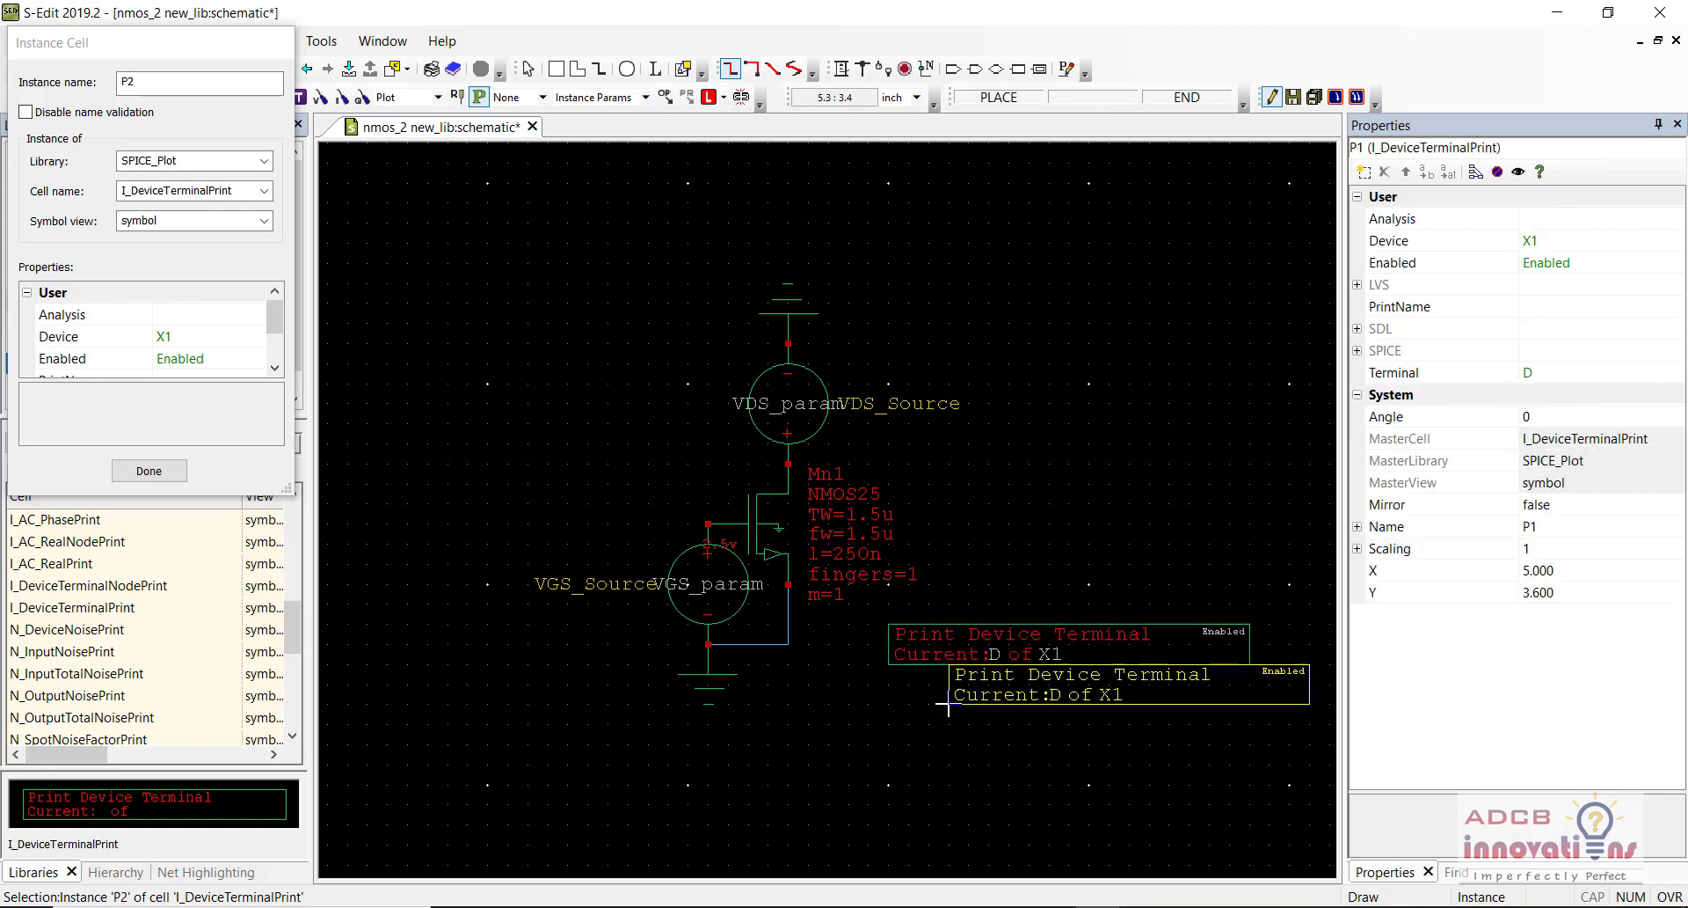
key("Escape")
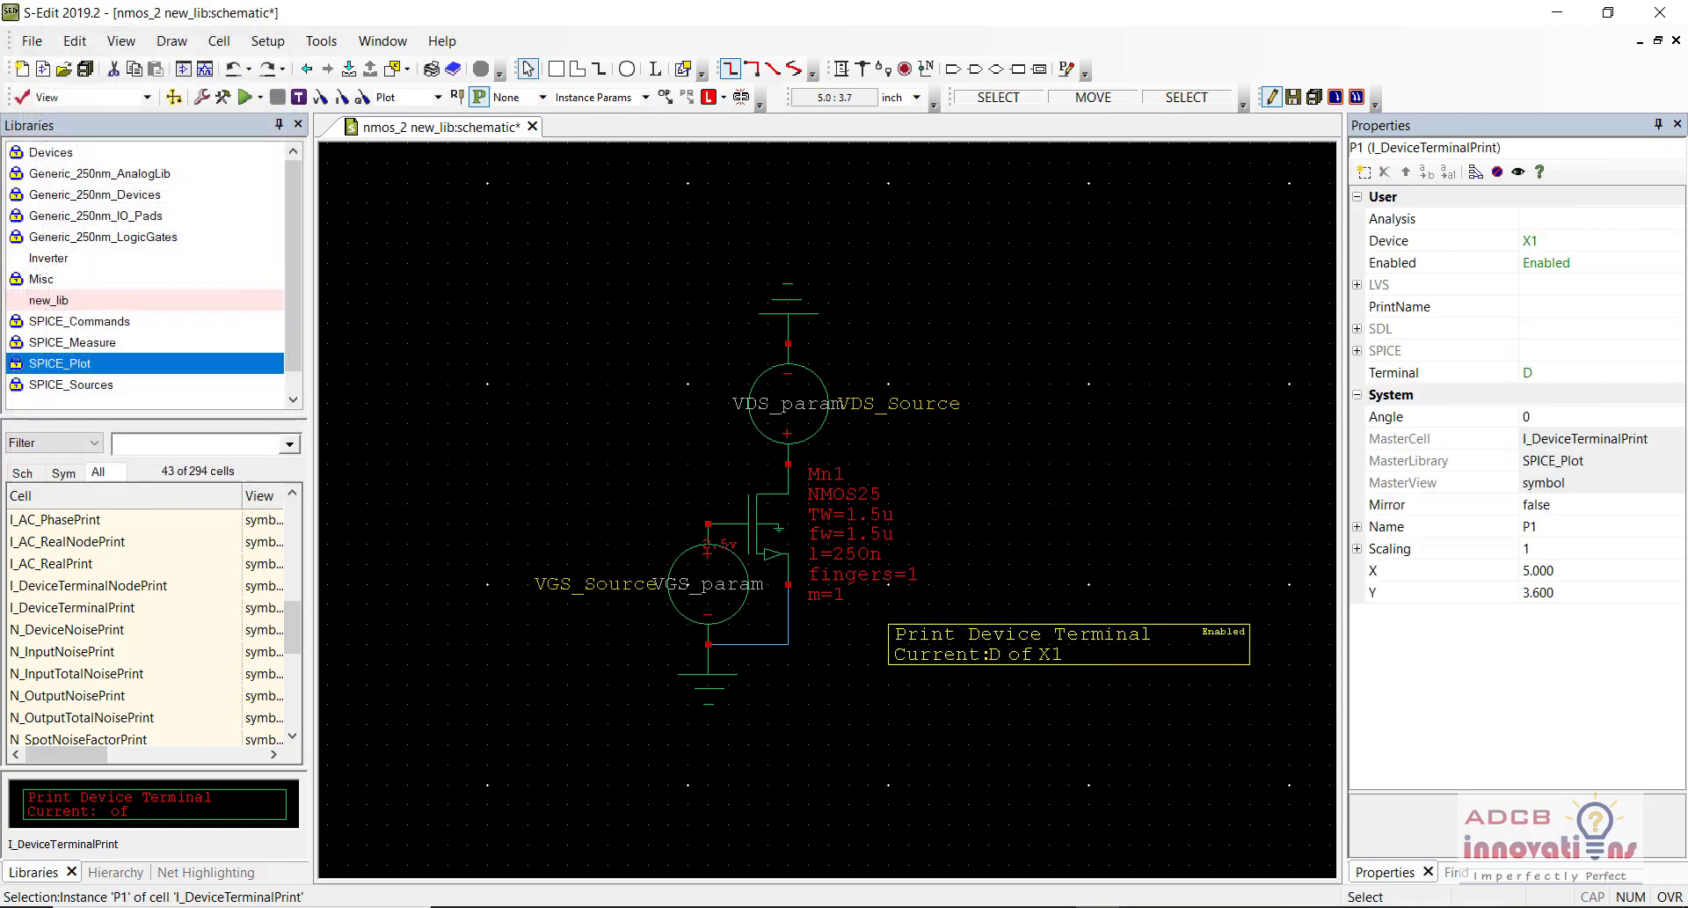
- Rename the NMOS transistor instance to M1
left_click(771, 532)
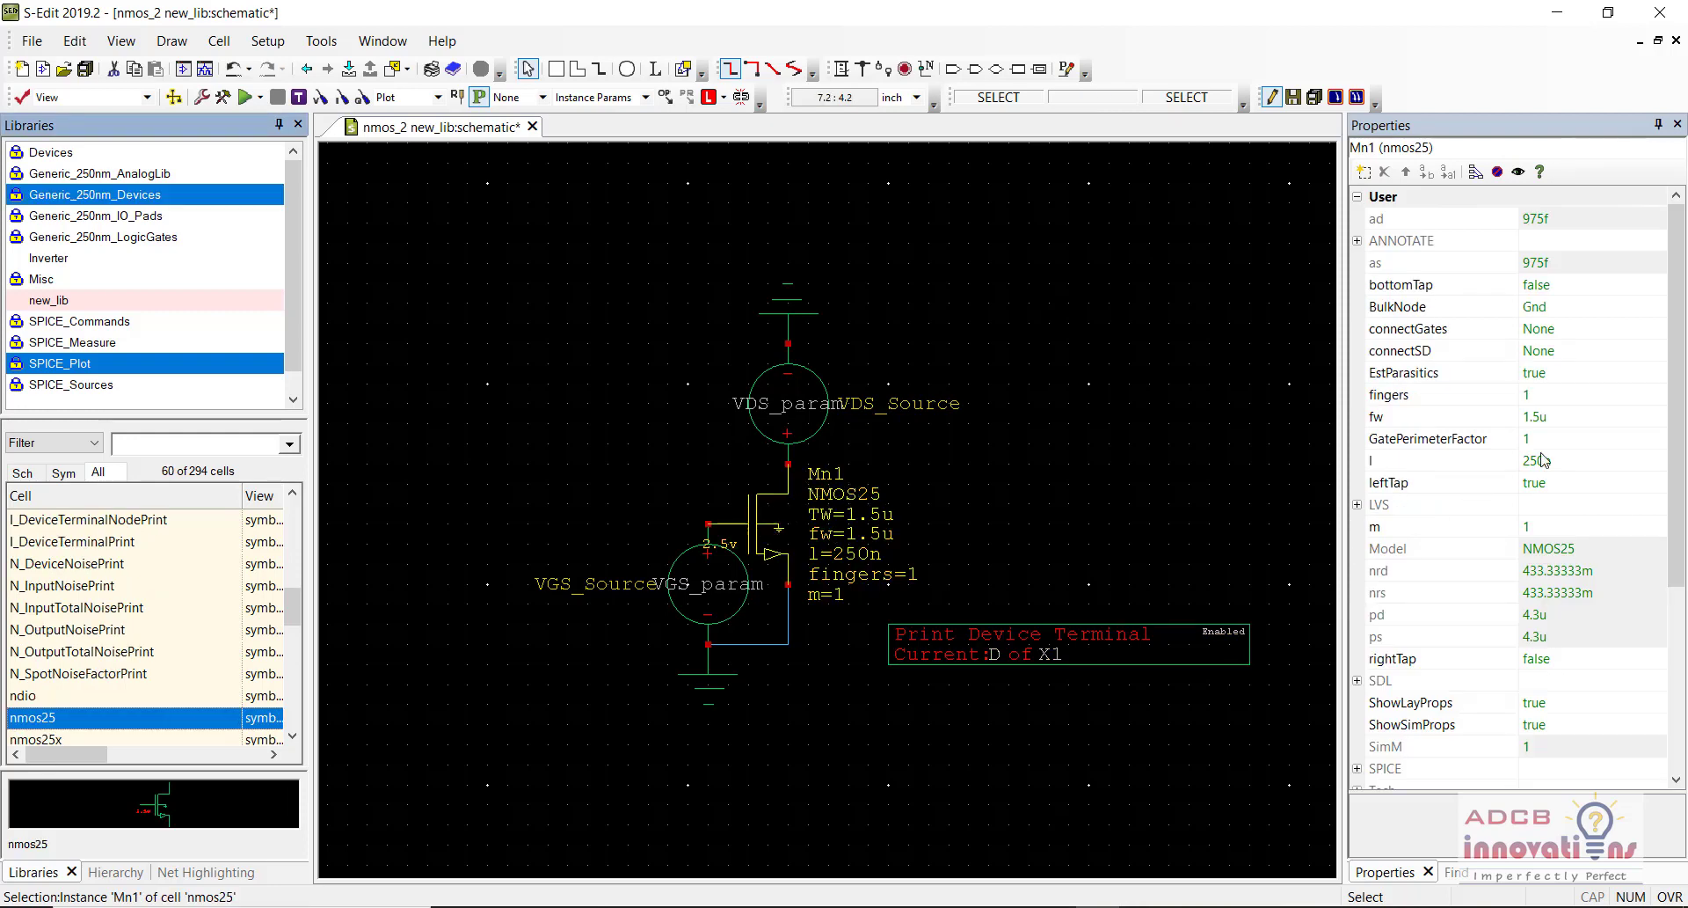
left_click_drag(1678, 452, 1684, 620)
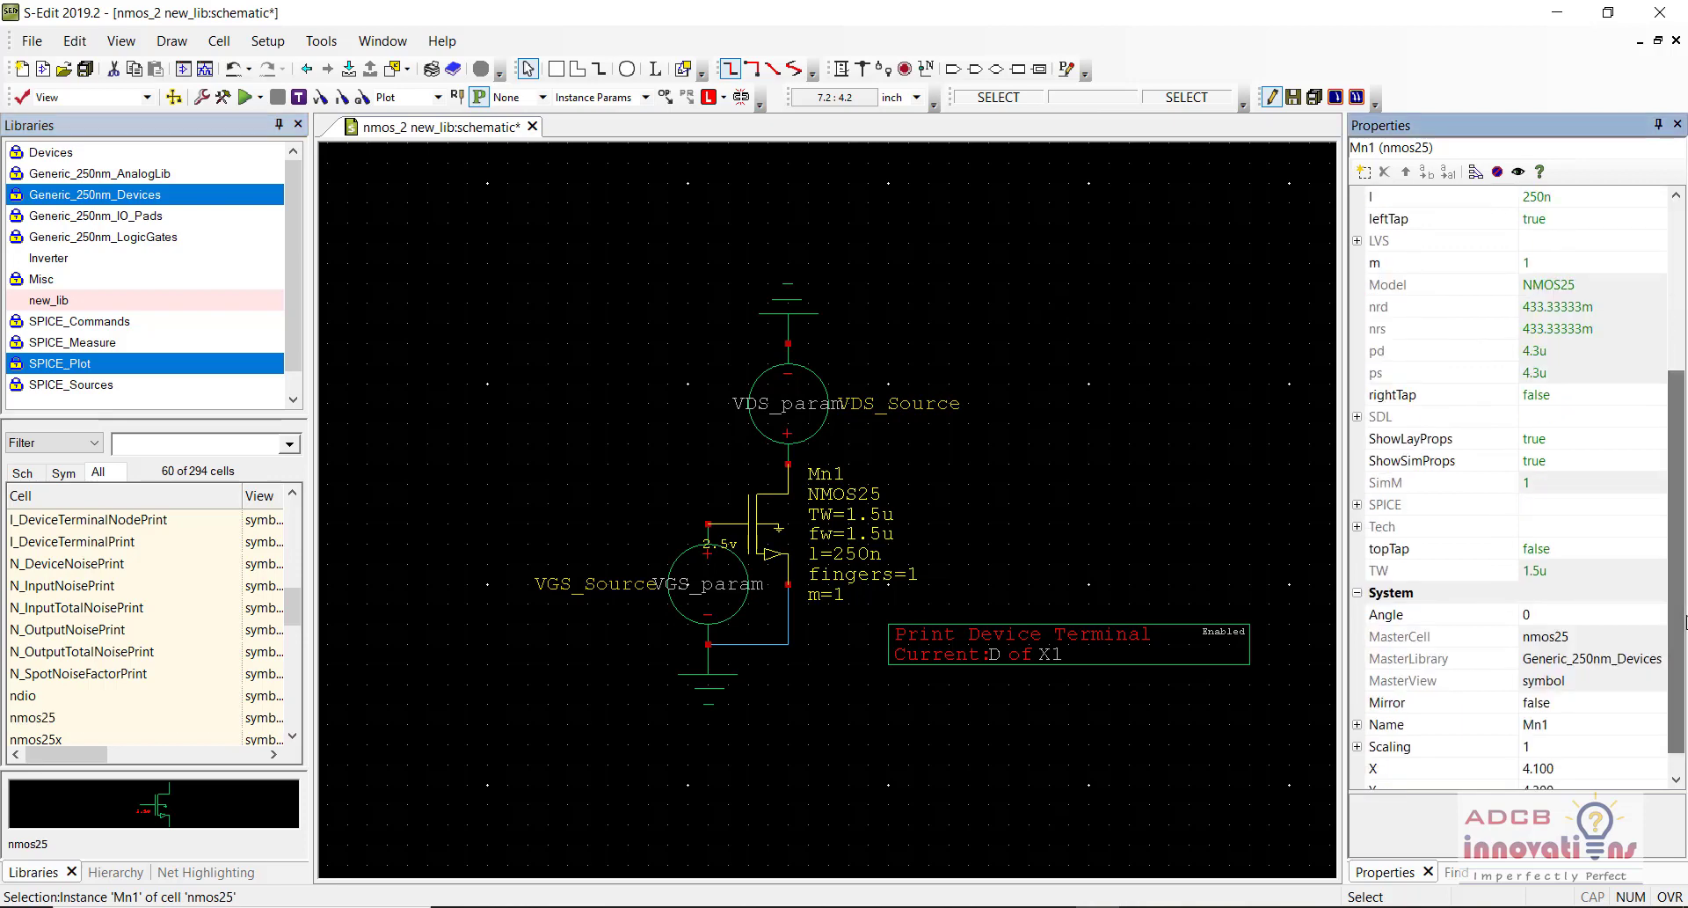
left_click(1579, 724)
key("Left")
key("BackSpace")
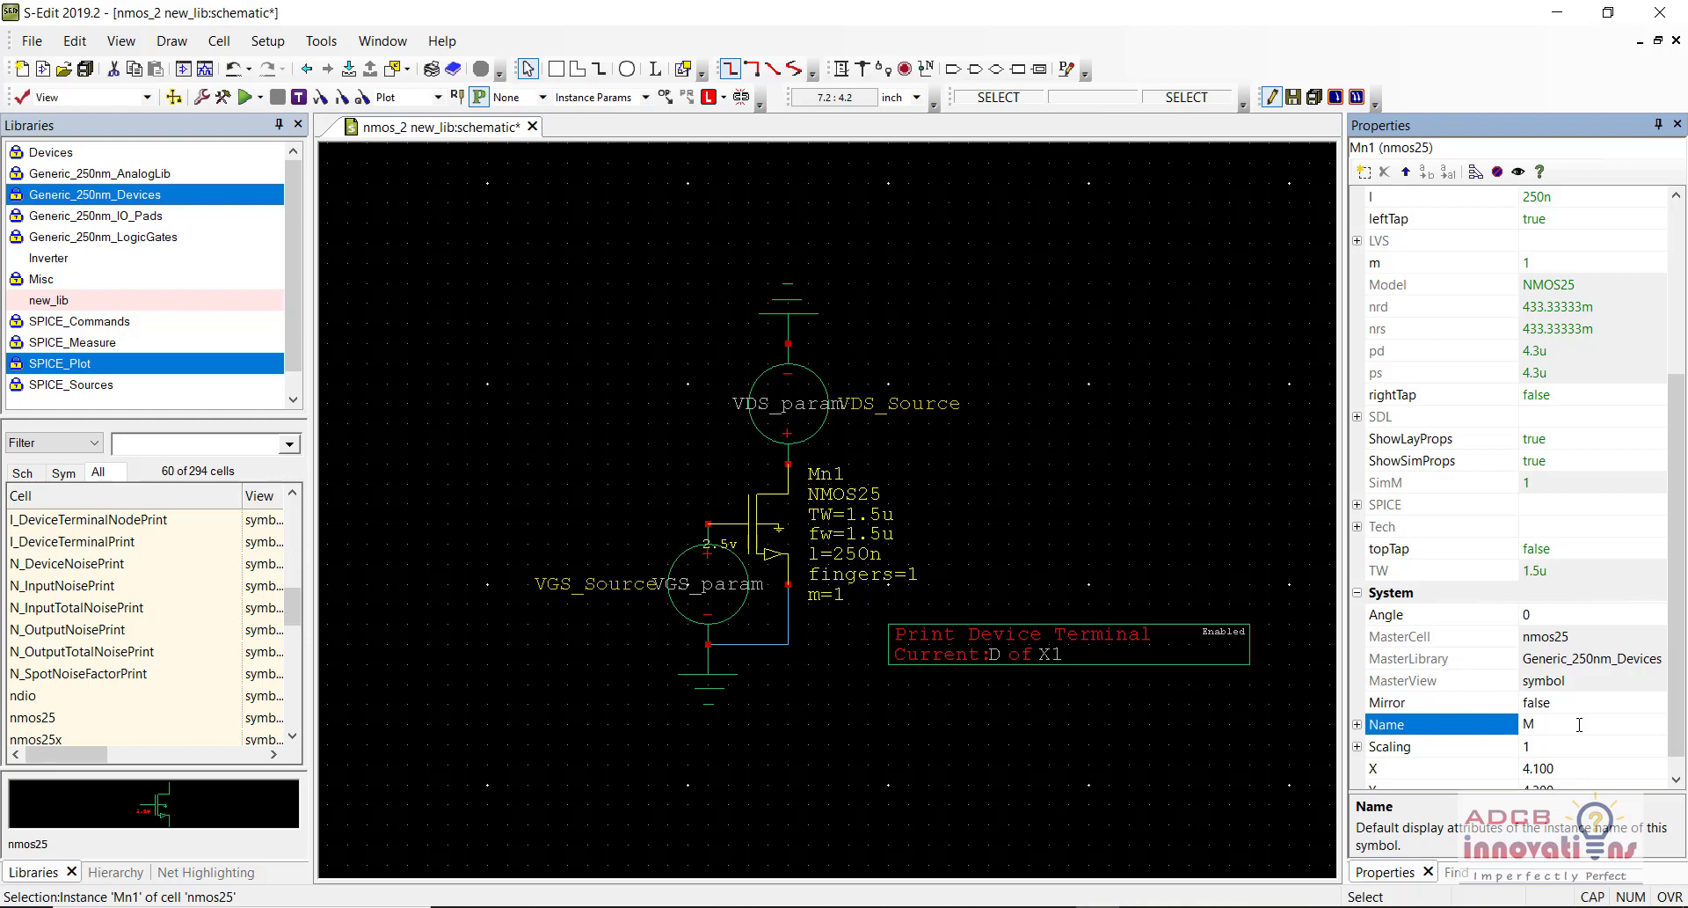
key("Return")
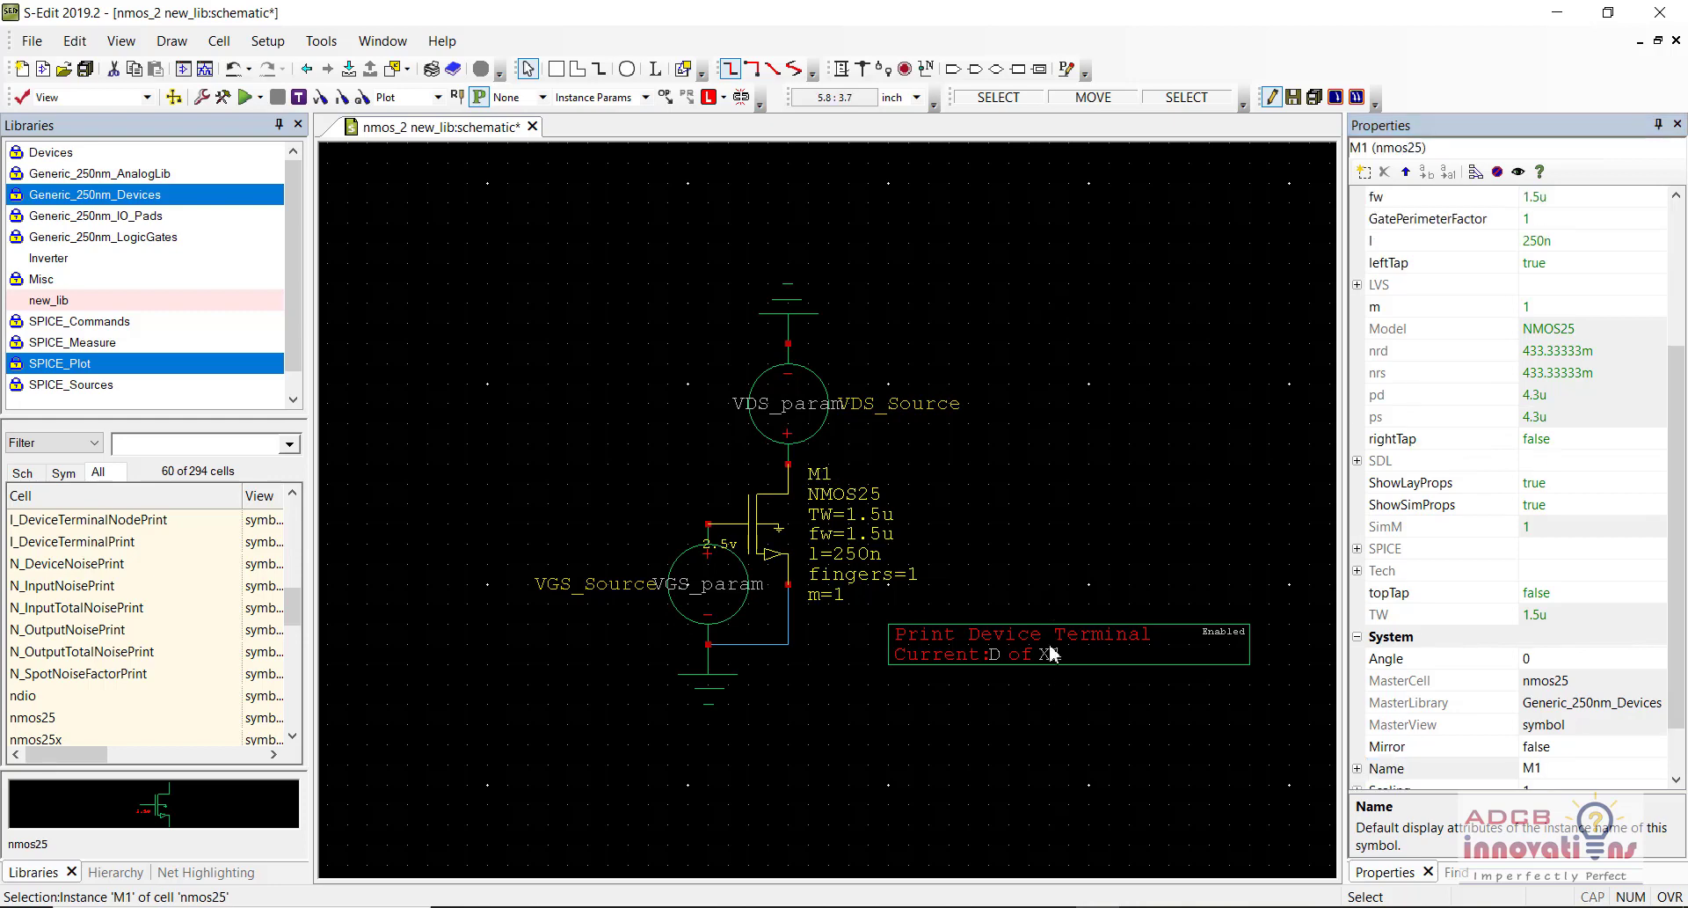
- Choose D as the terminal of the device terminal current print
left_click(1055, 655)
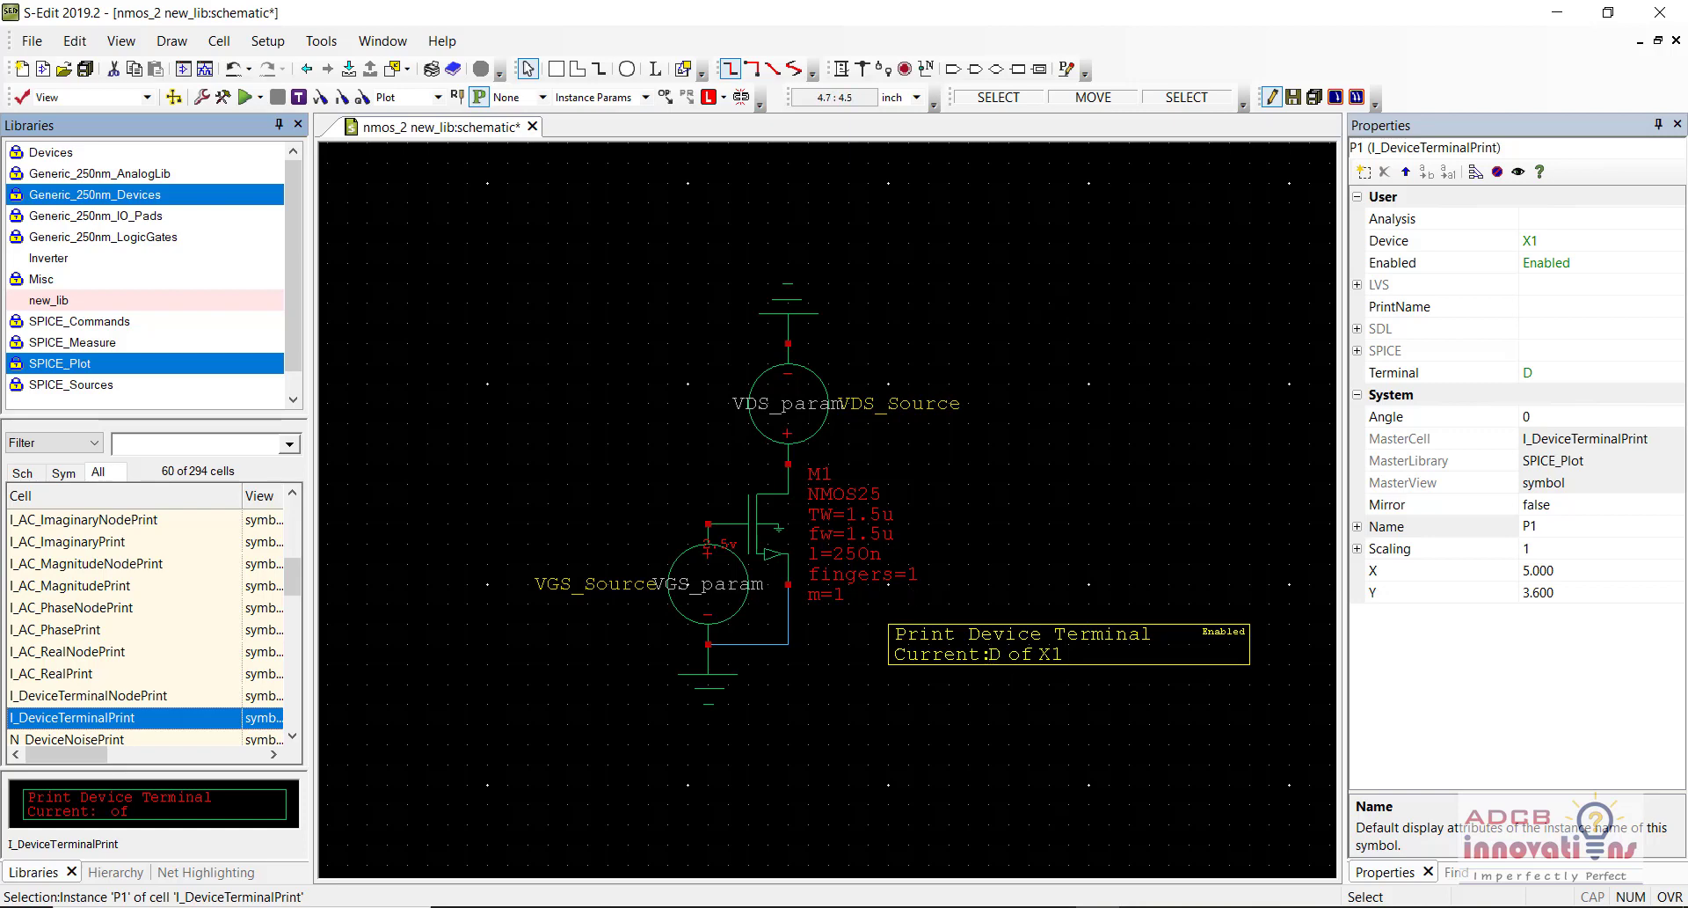
left_click(1566, 372)
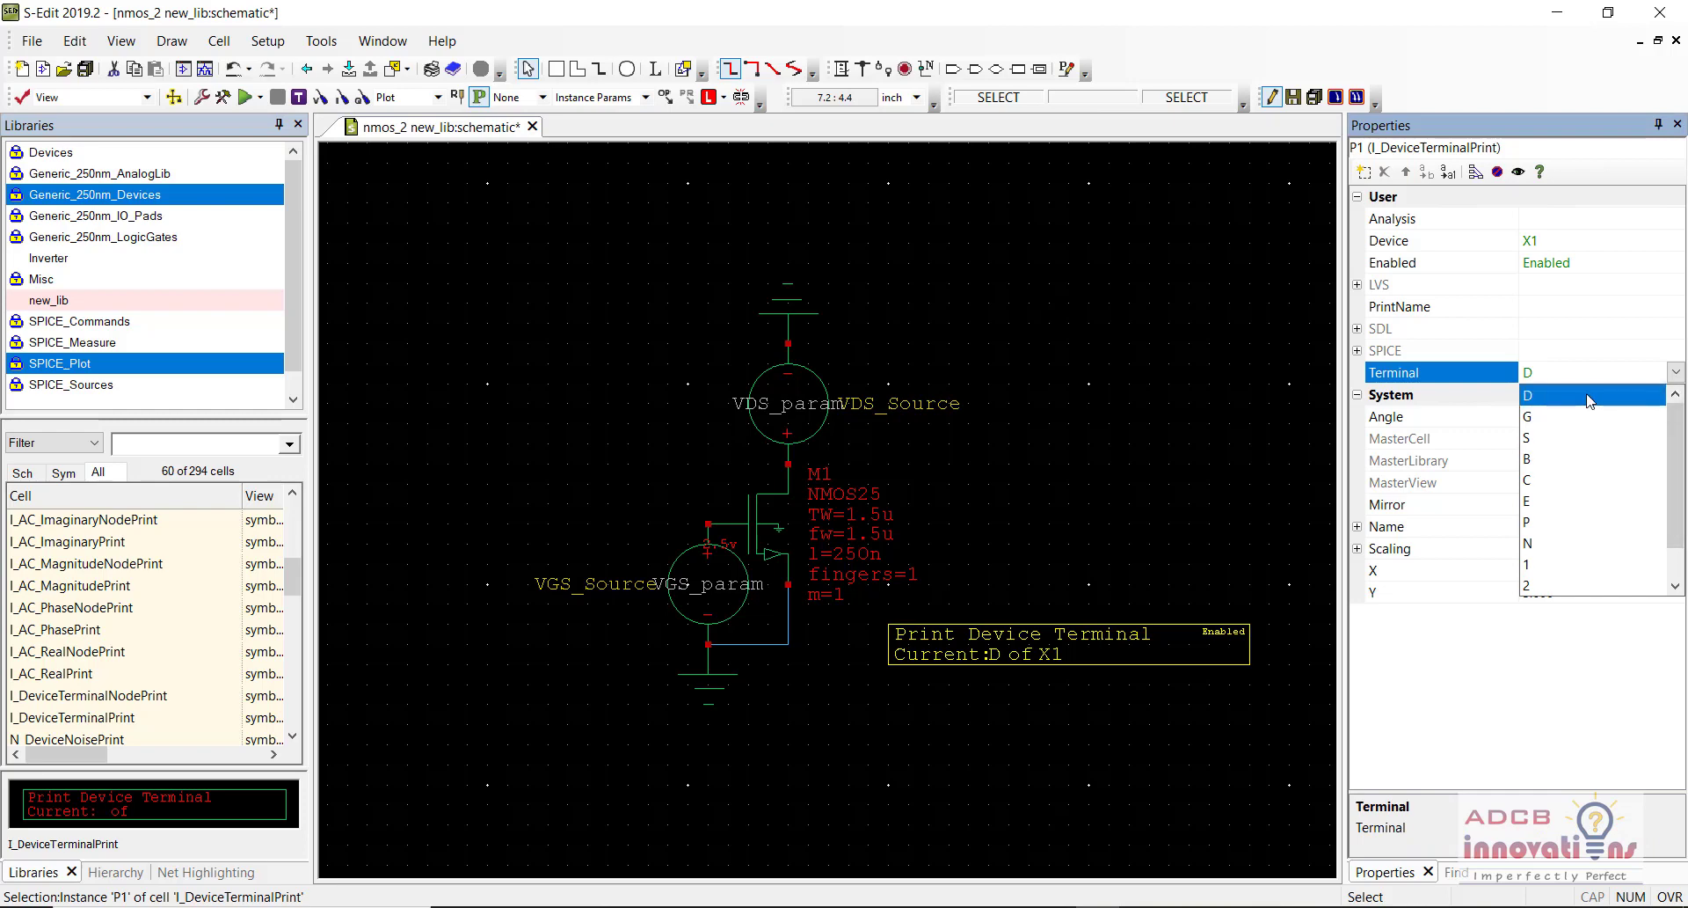
left_click(1590, 401)
left_click(1558, 377)
left_click(1556, 378)
left_click(1053, 672)
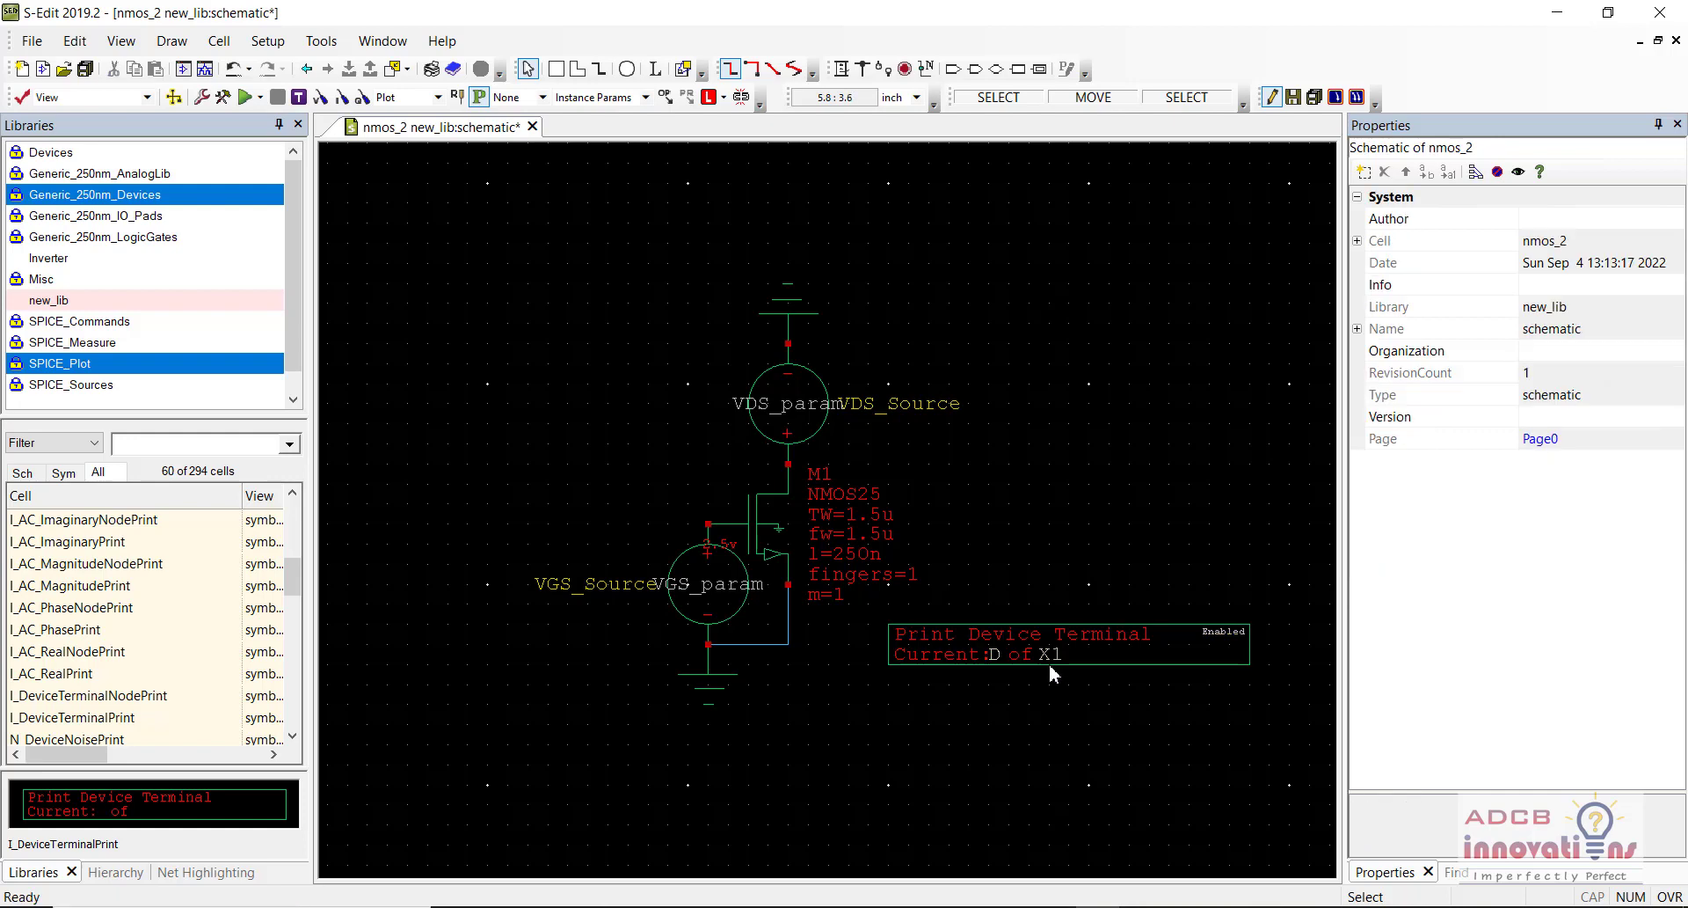
- Set the current print's device to MM1 and save the schematic
left_click(1089, 642)
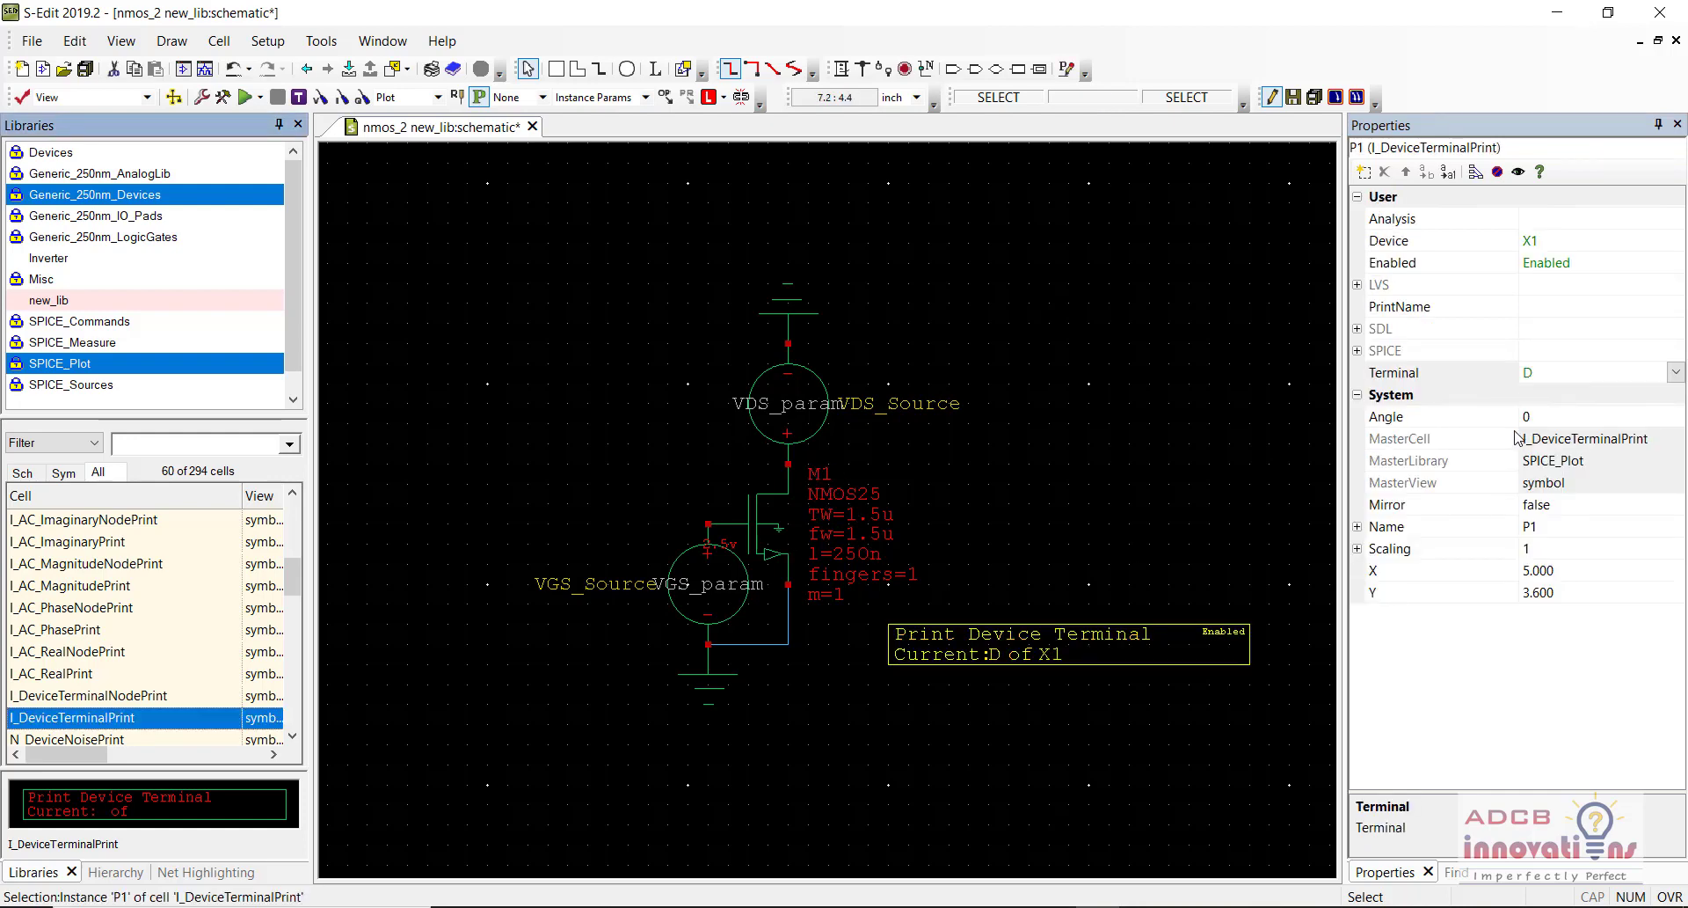
left_click(1550, 235)
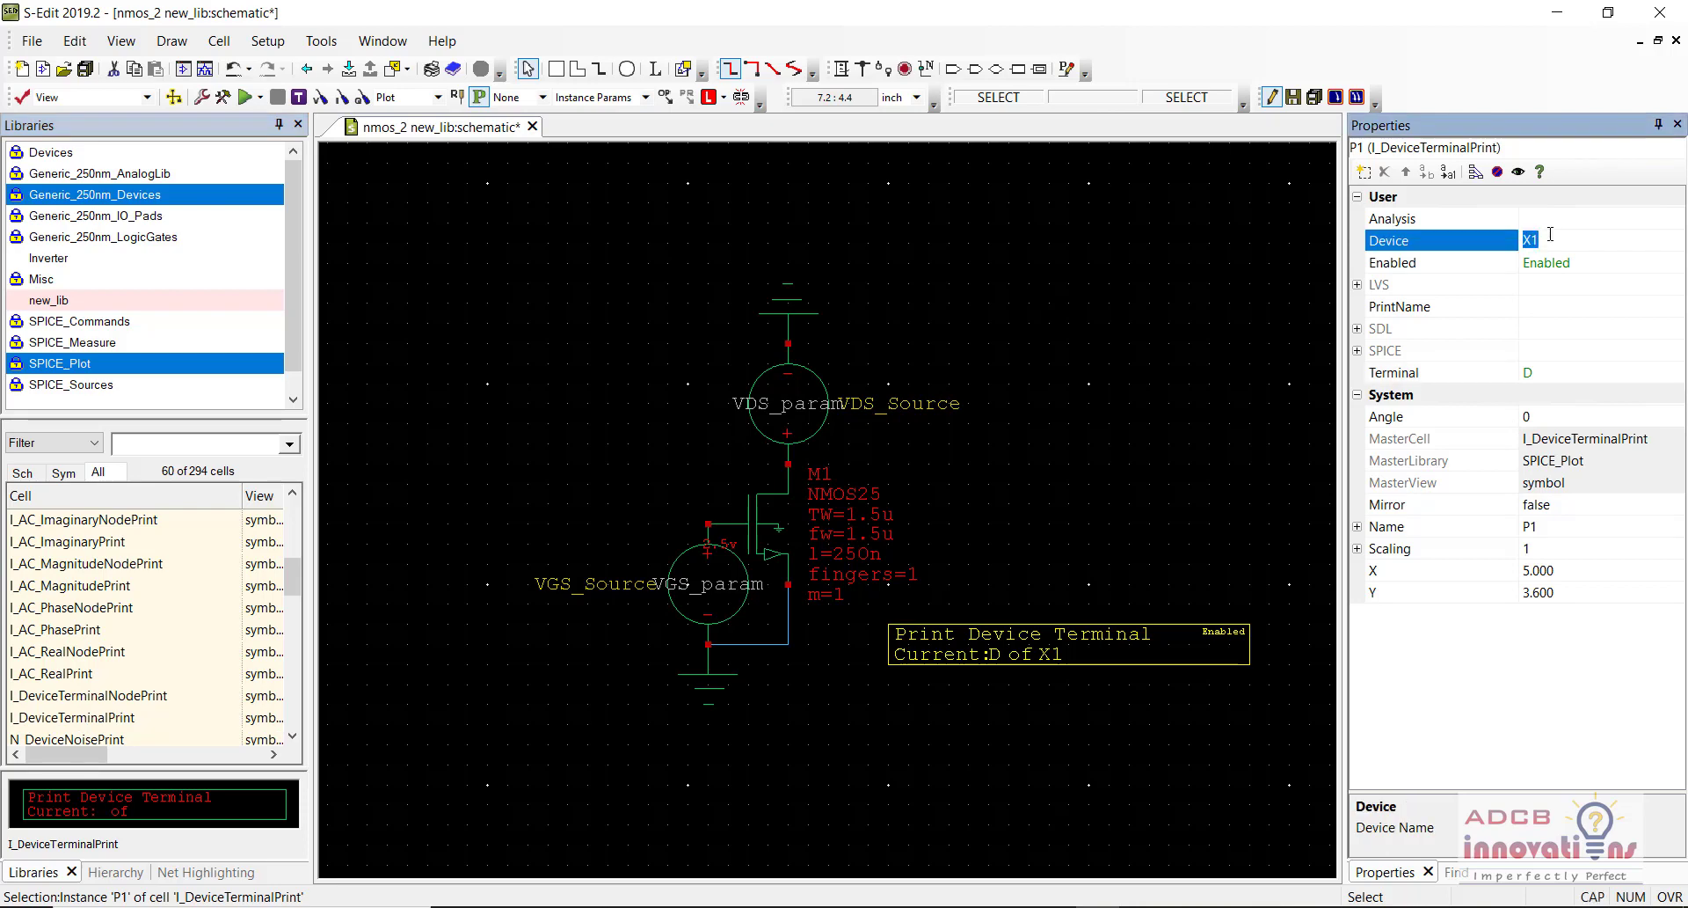
type("MM1")
key("Return")
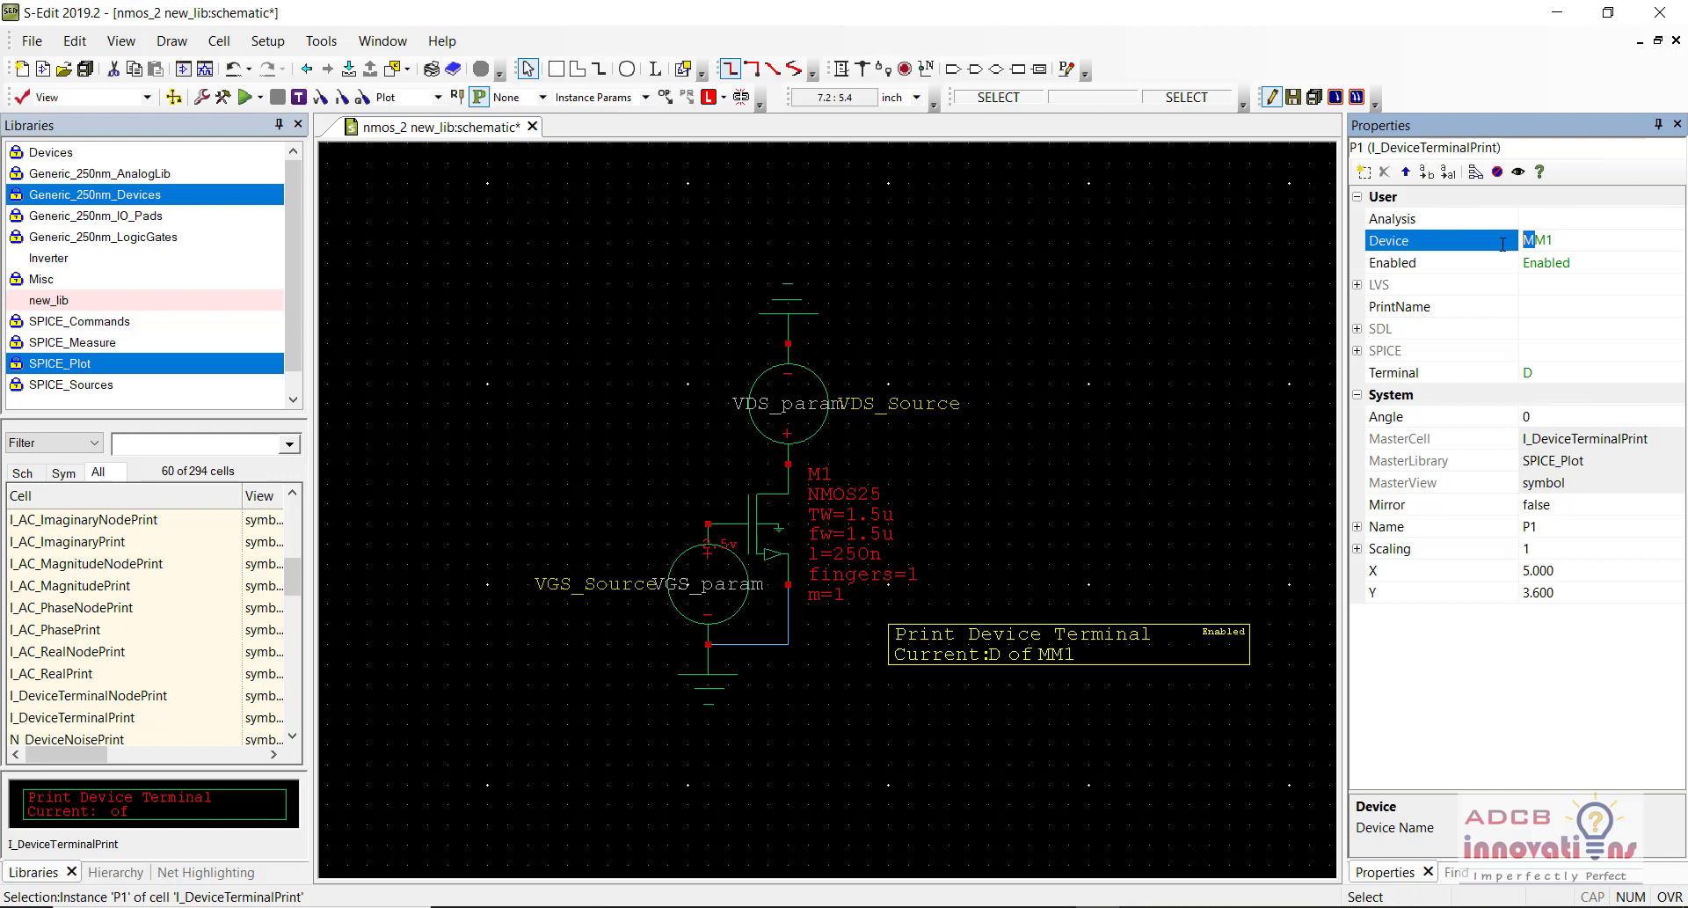
left_click(1151, 345)
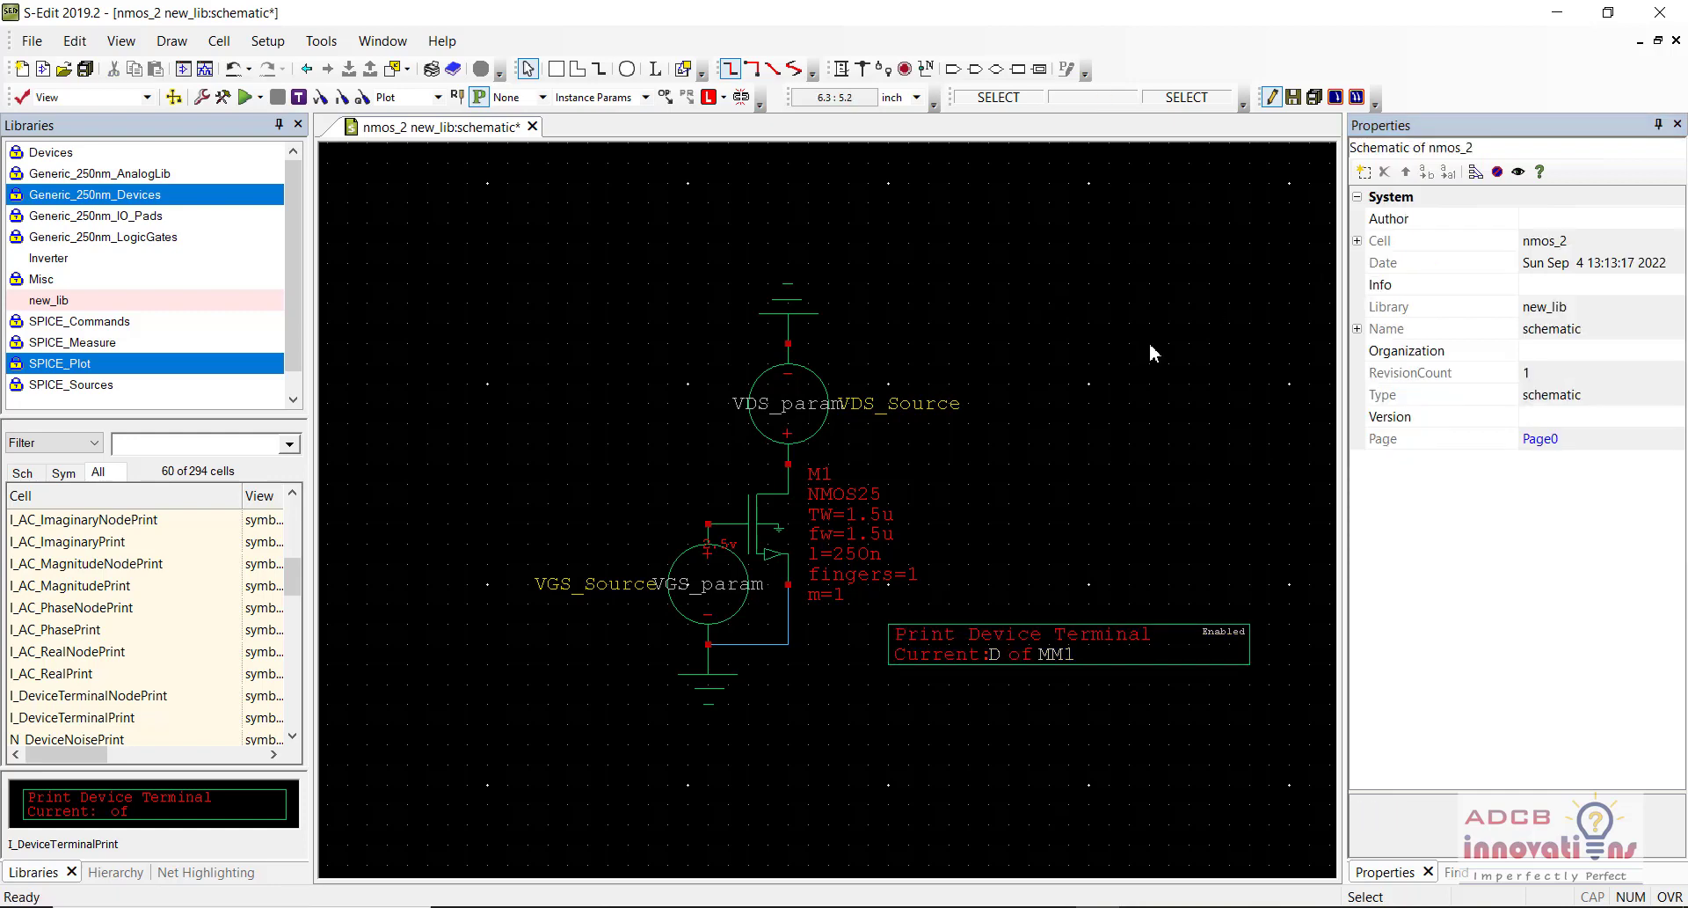
key("ctrl")
key("ctrl+s")
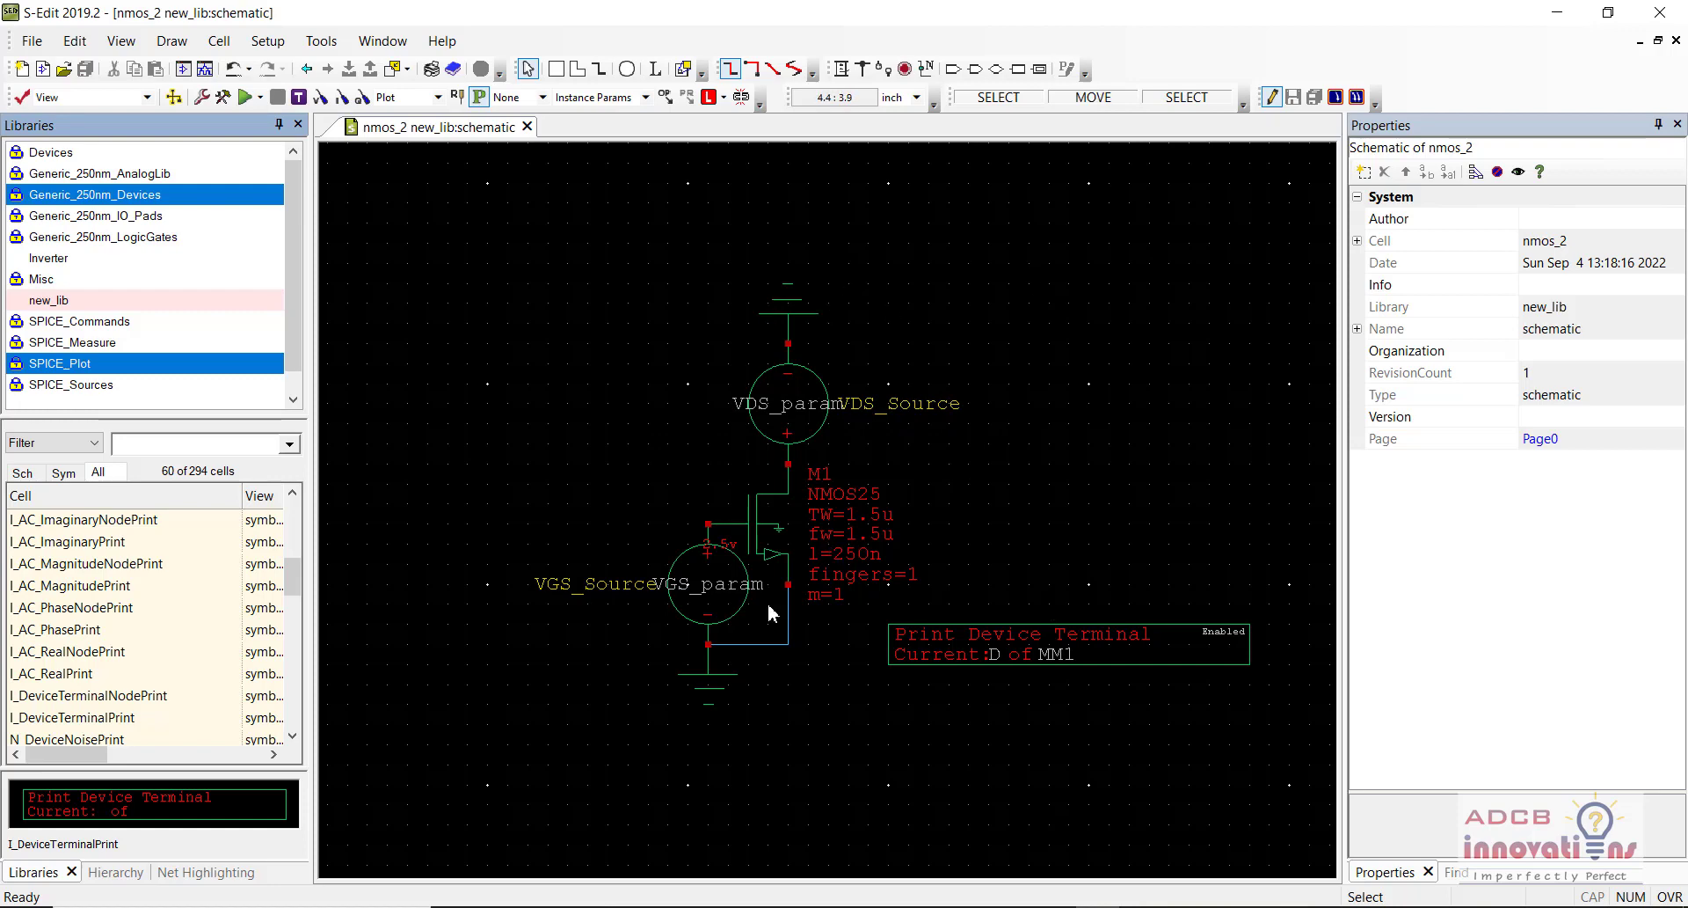
left_click(713, 592)
left_click(811, 431)
left_click(588, 584)
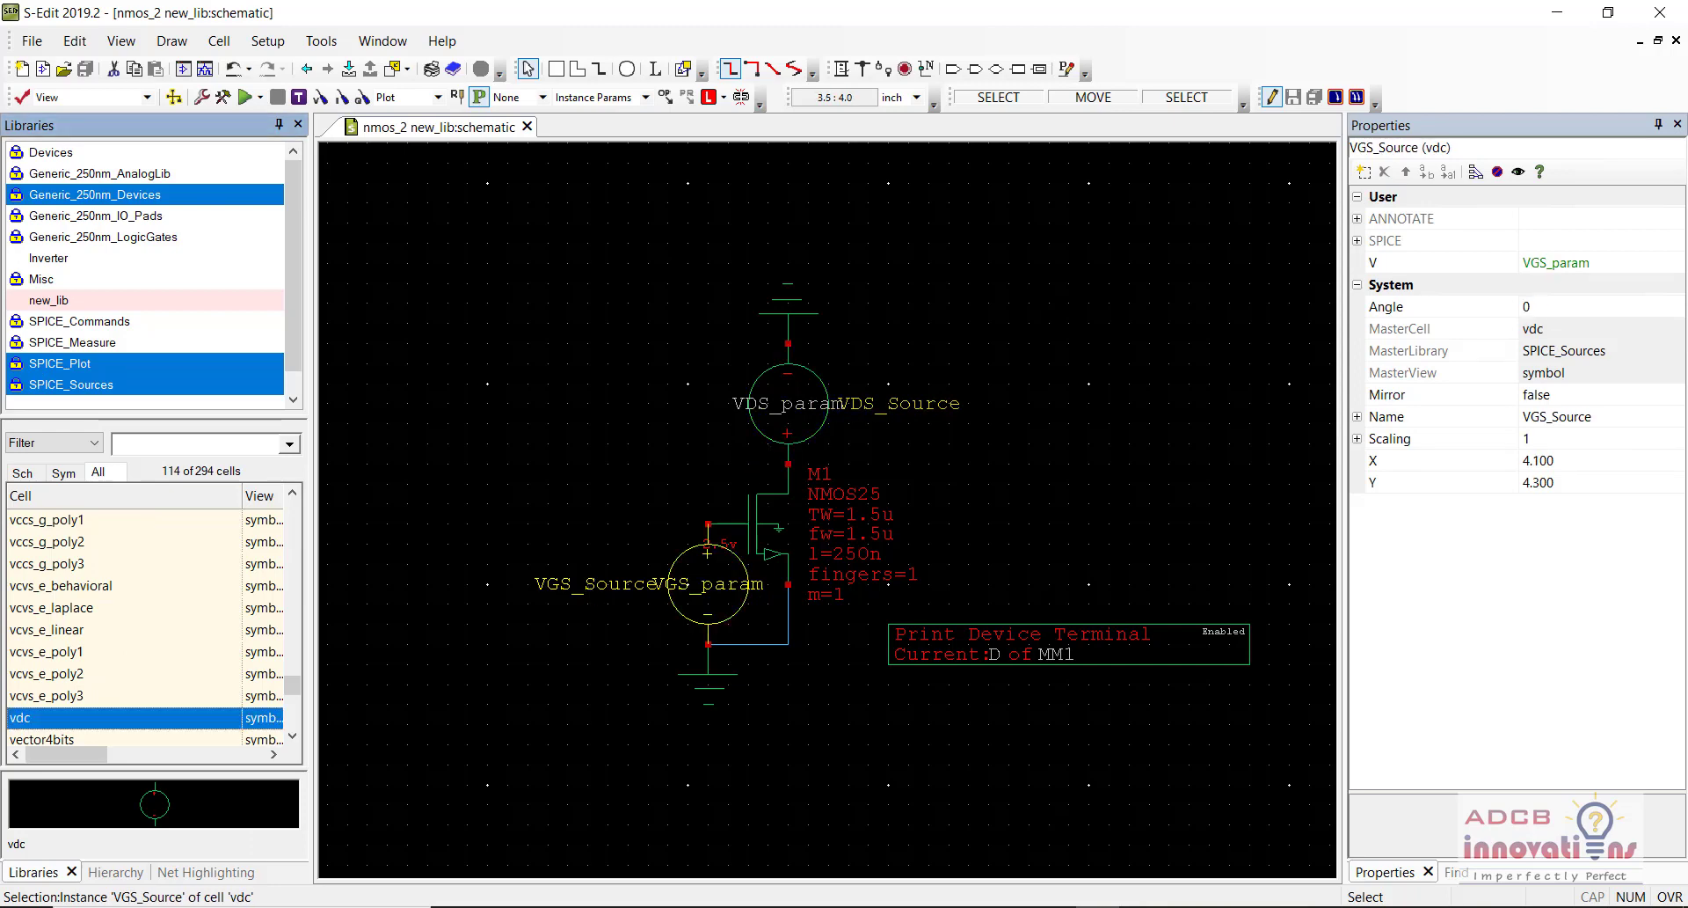
left_click(467, 302)
- In the general SPICE simulation settings, set the library file to ../Models/Generic_250nm.lib with section TT
left_click(283, 40)
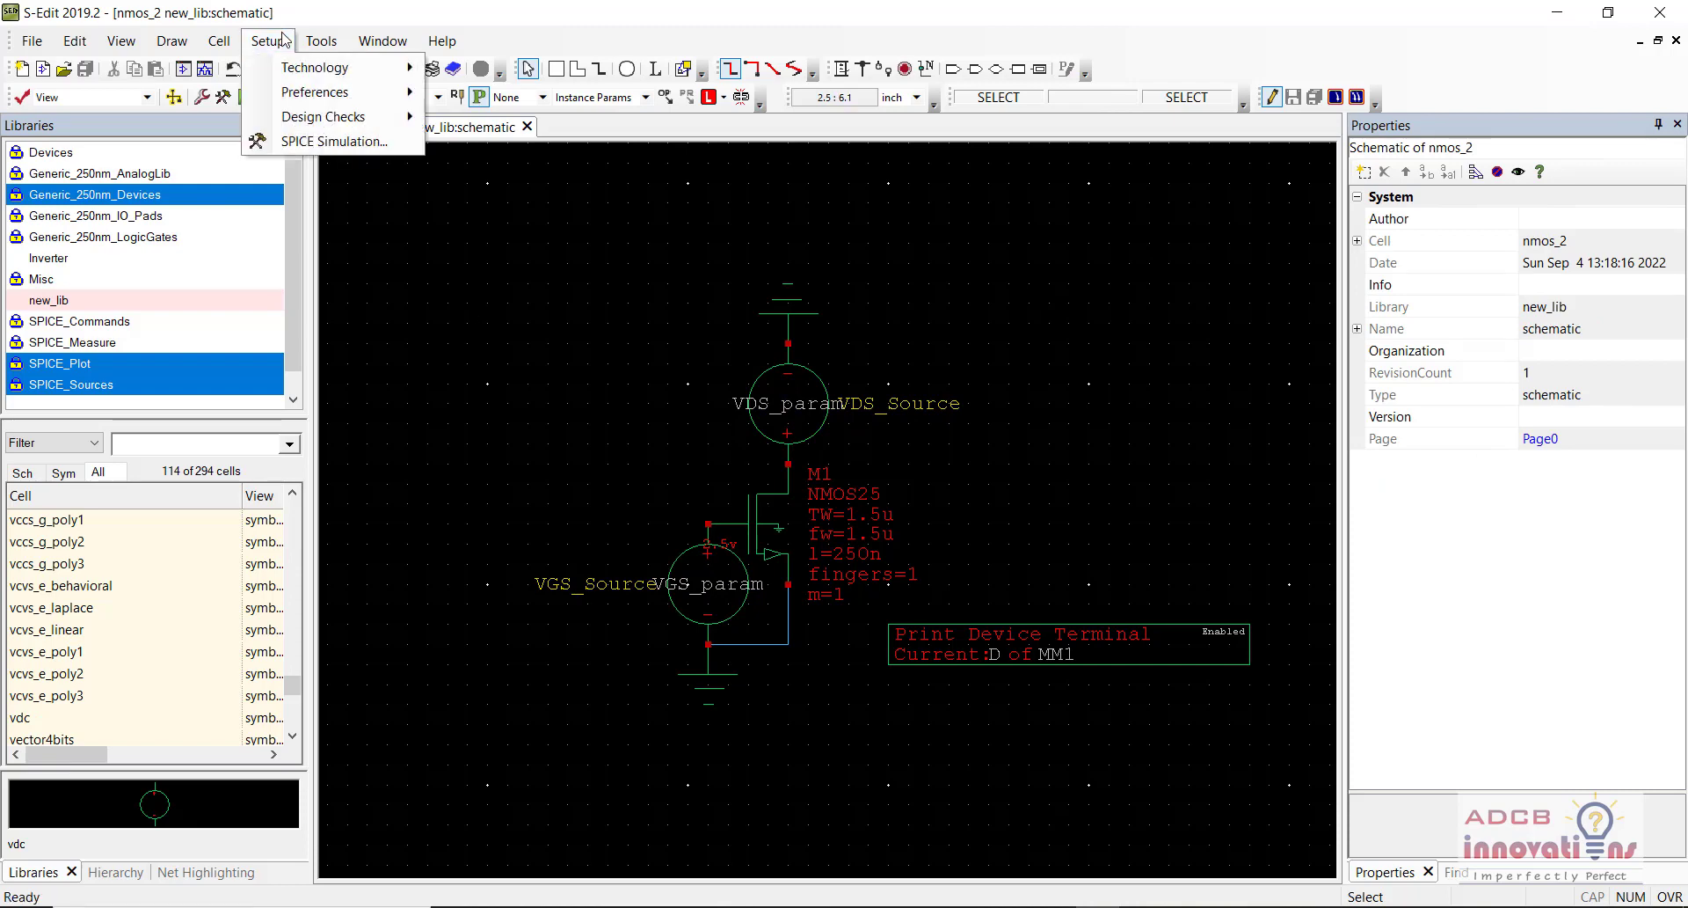
left_click(310, 140)
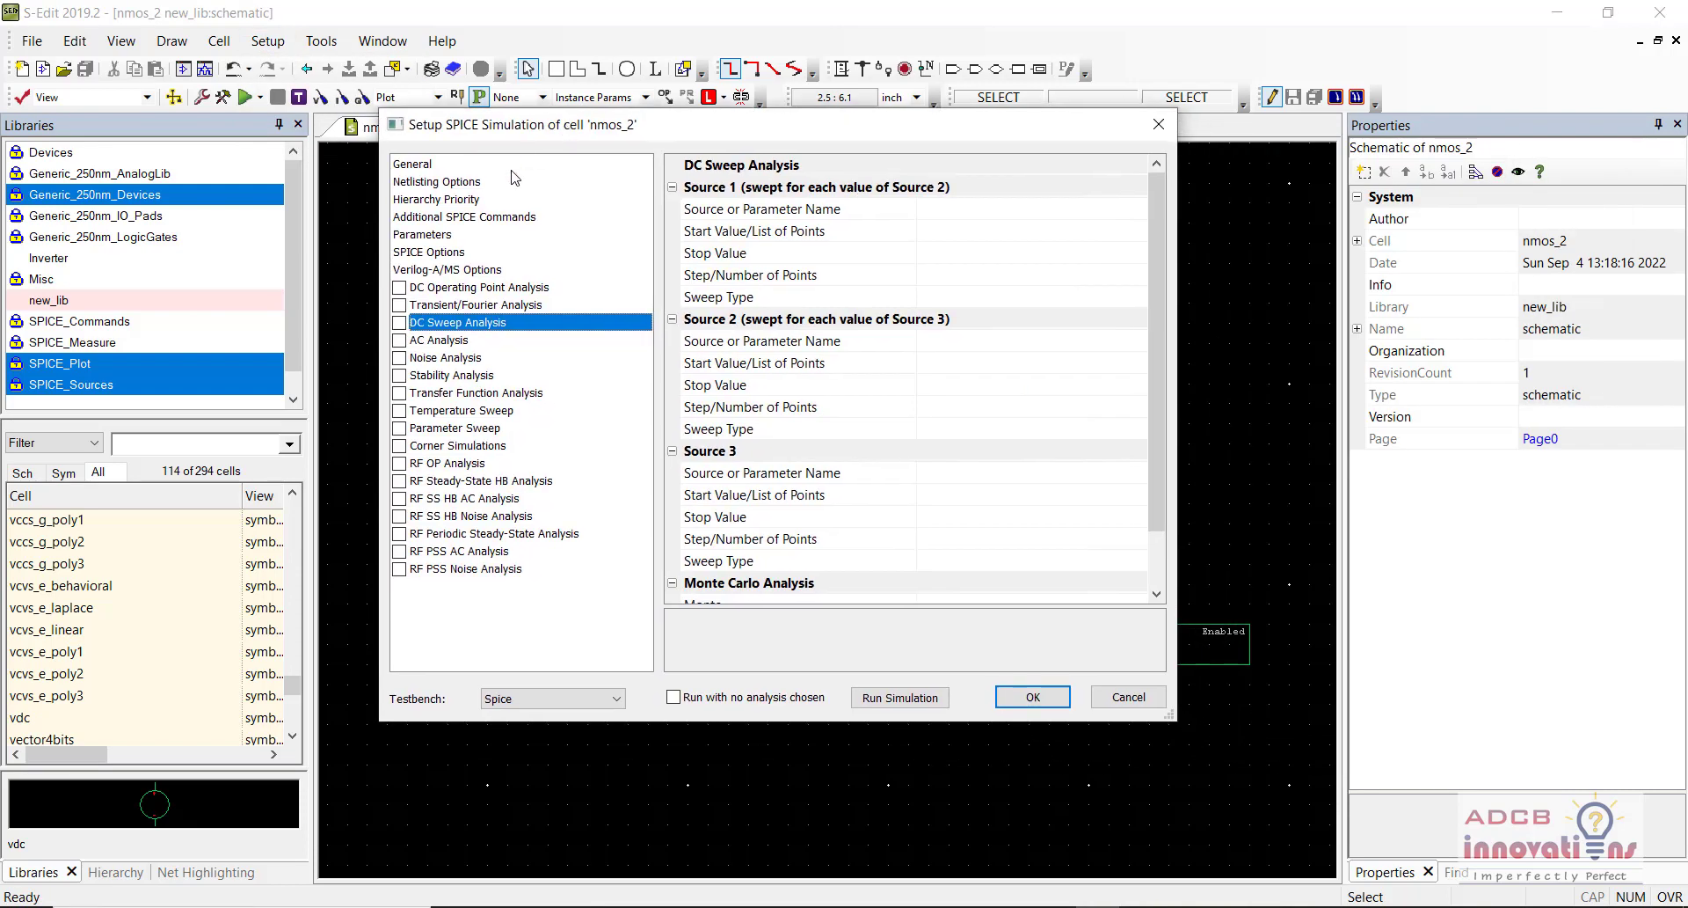
left_click(466, 167)
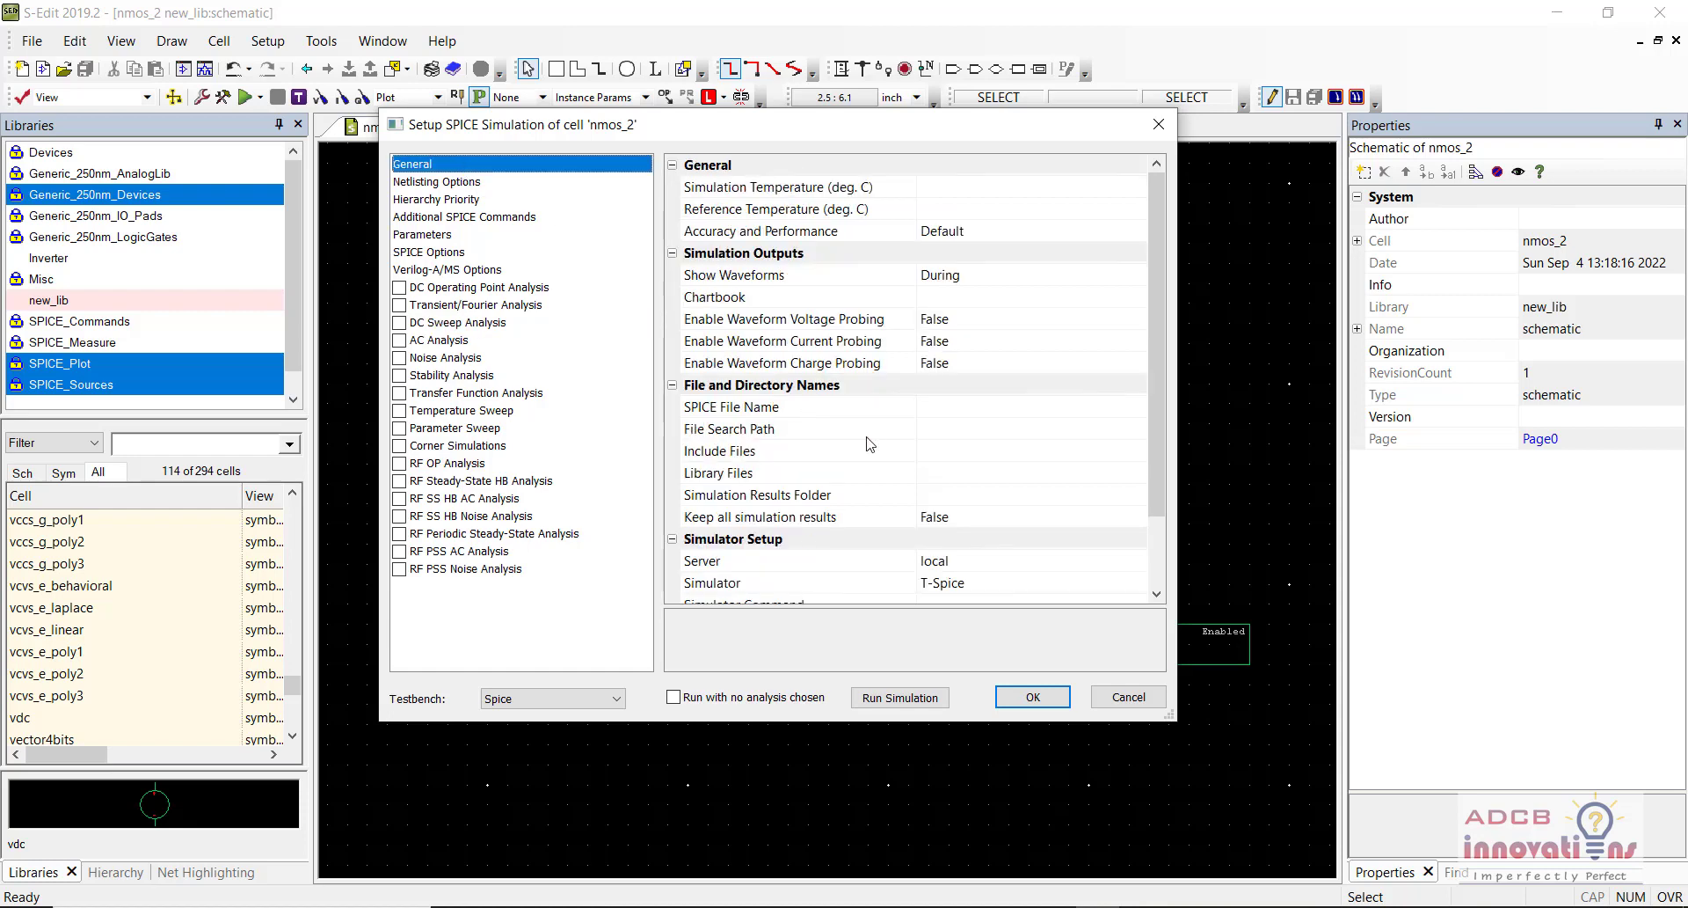
left_click(959, 475)
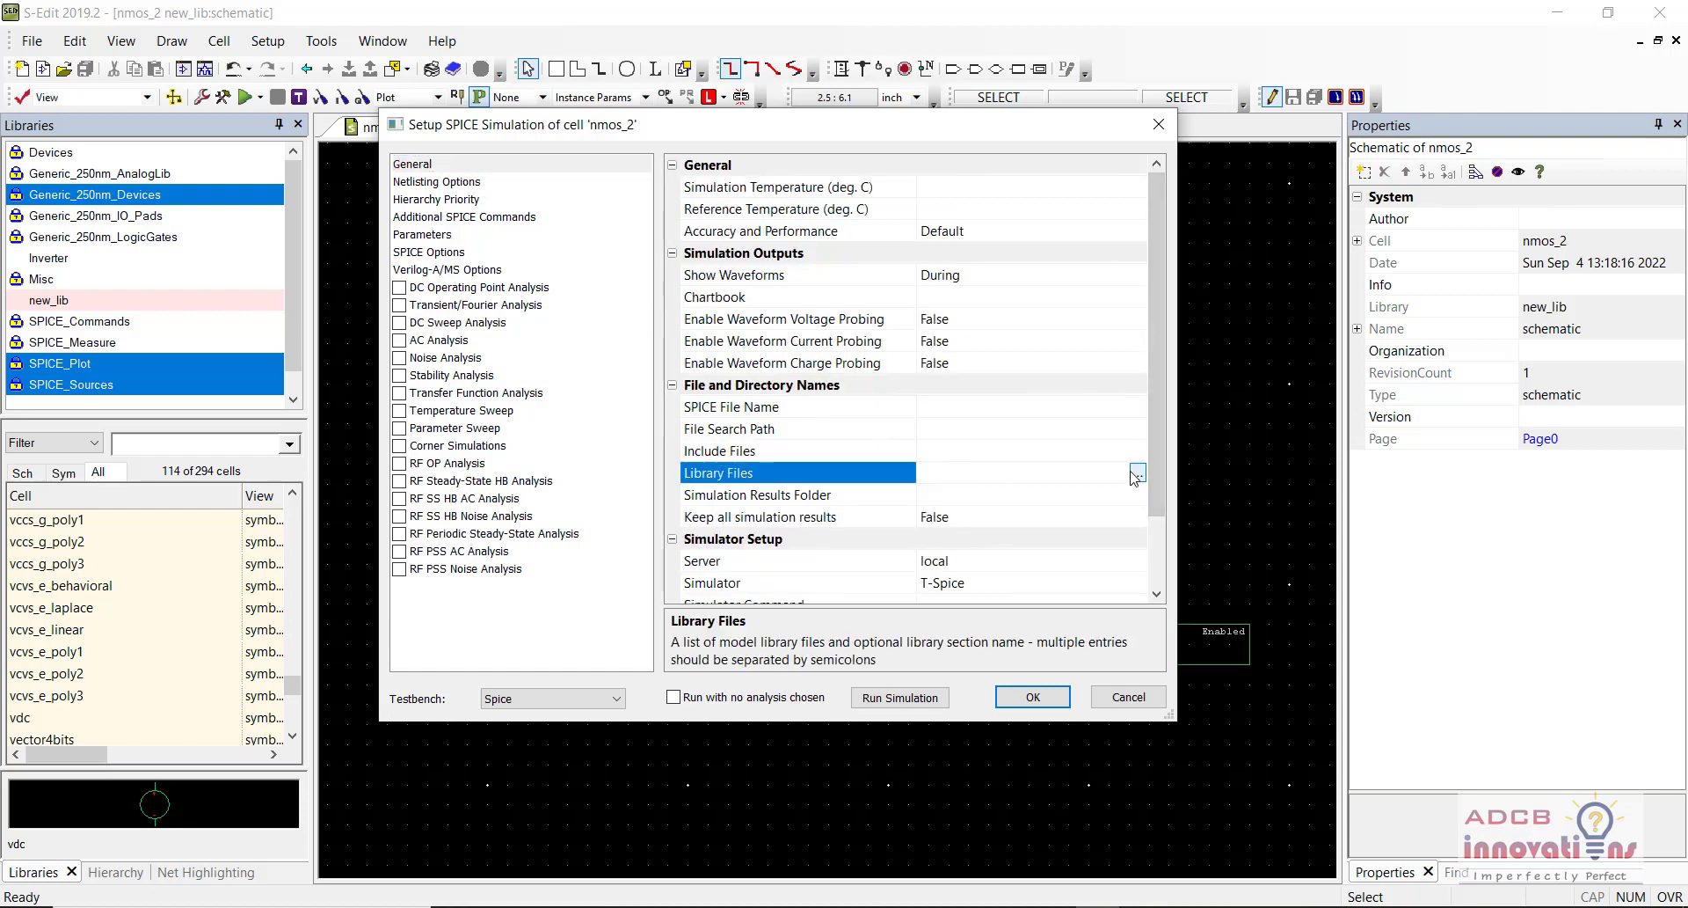
left_click(1139, 475)
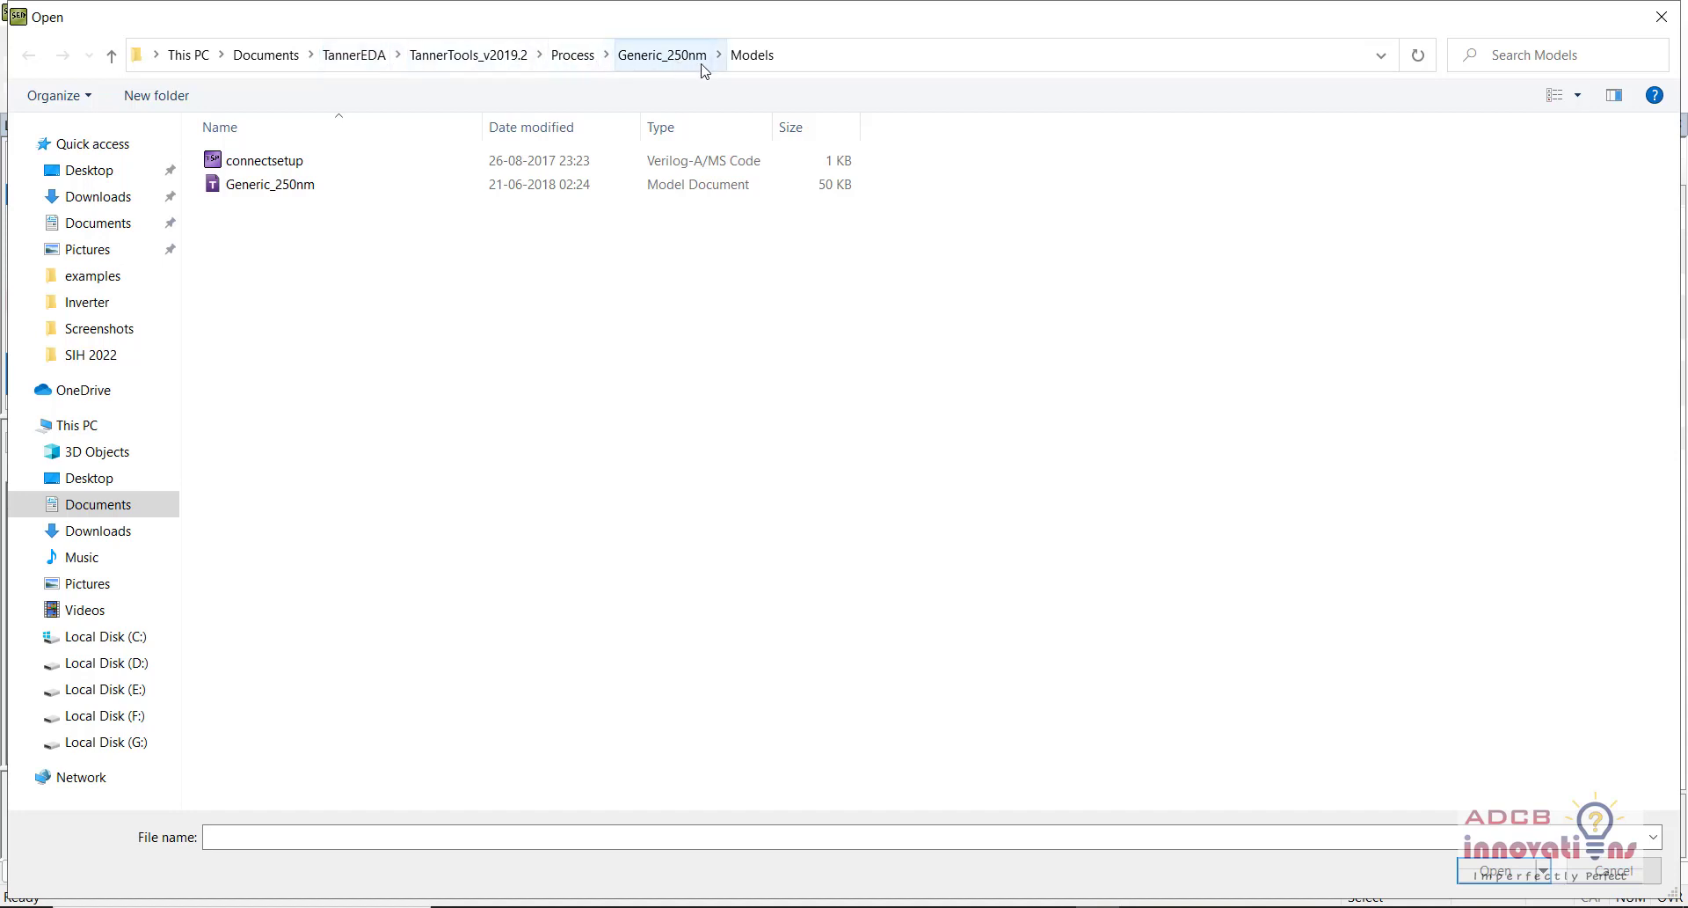
left_click(320, 186)
double_click(321, 186)
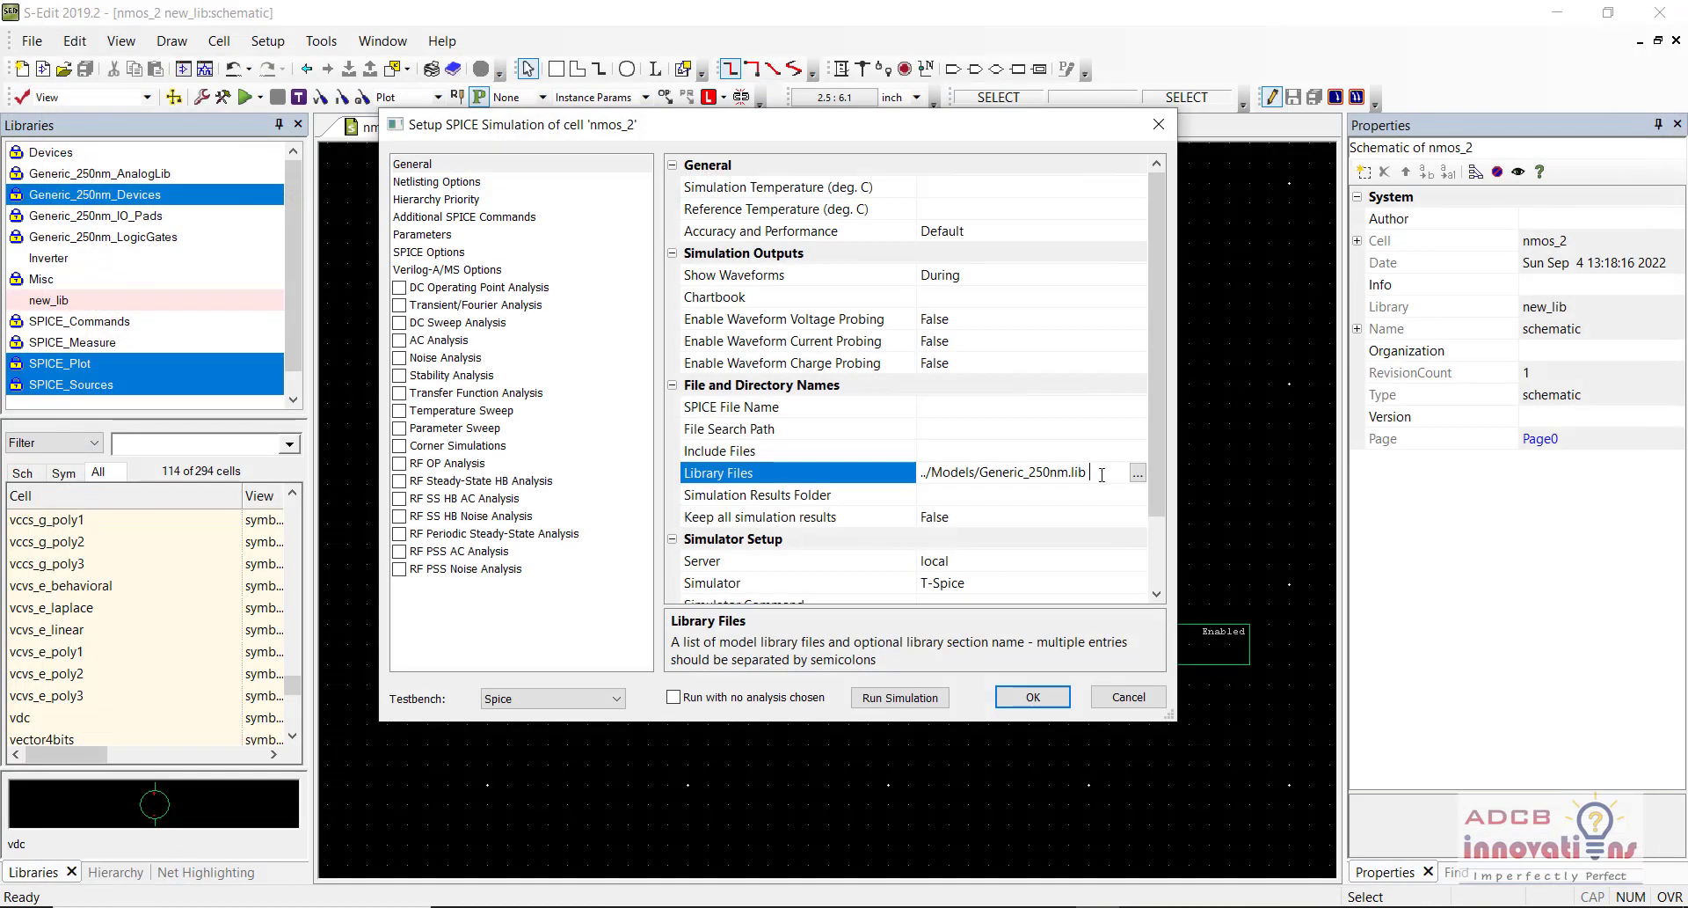
type("TT")
left_click(1100, 495)
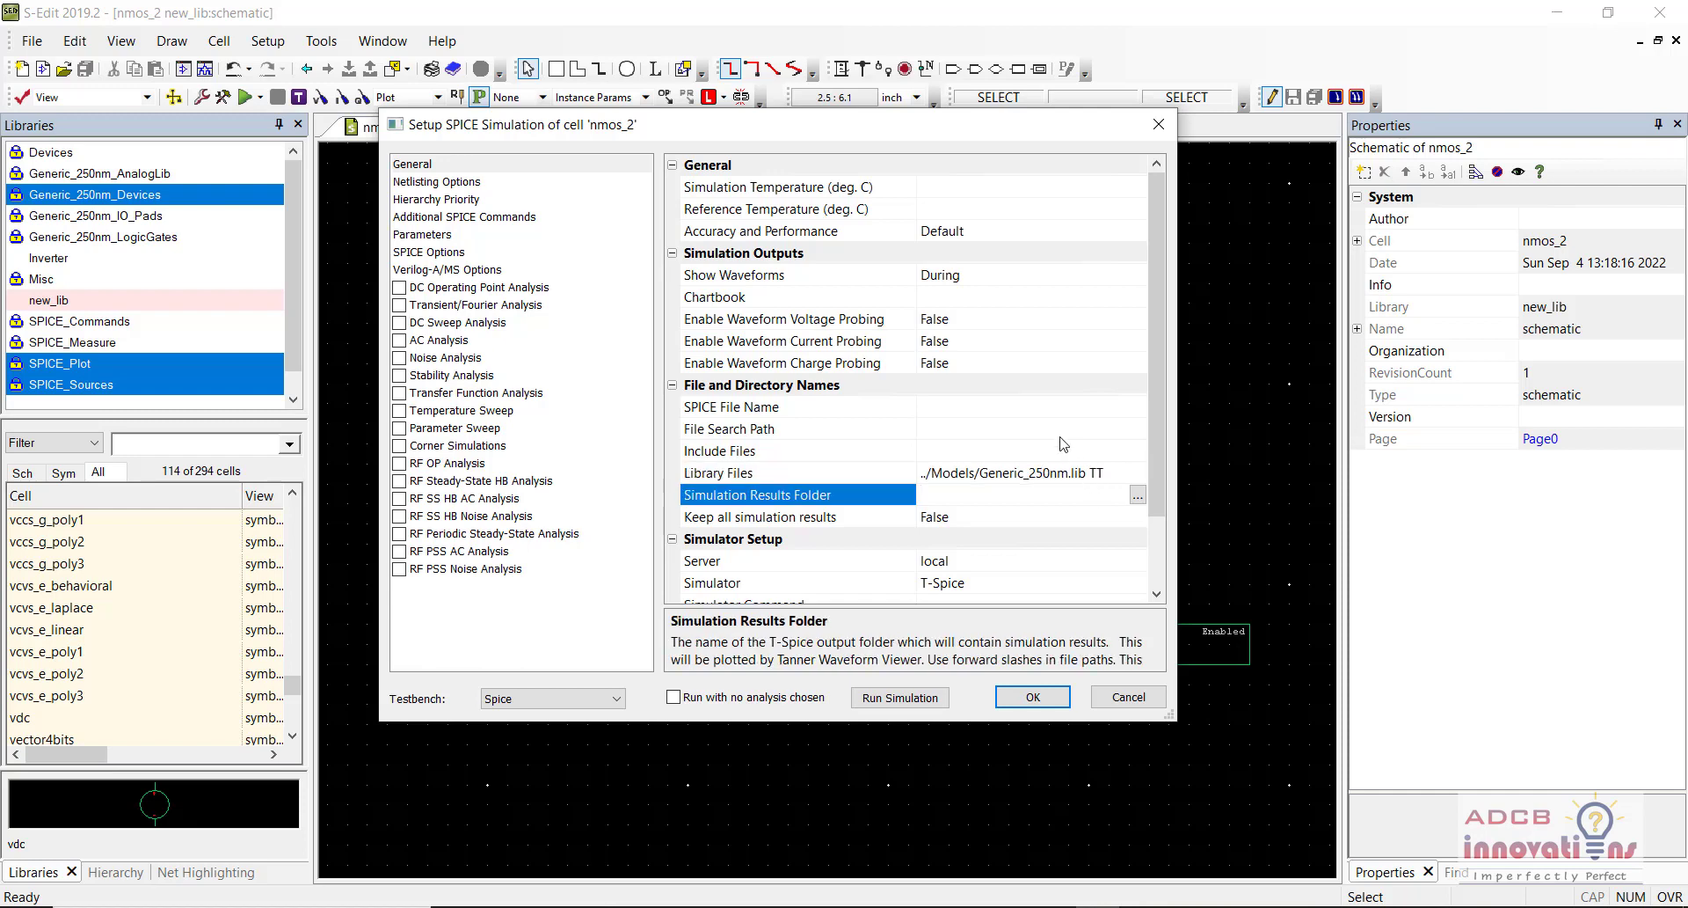
- Add the SPICE simulation parameter VGS_param with a value of 1v
left_click(455, 235)
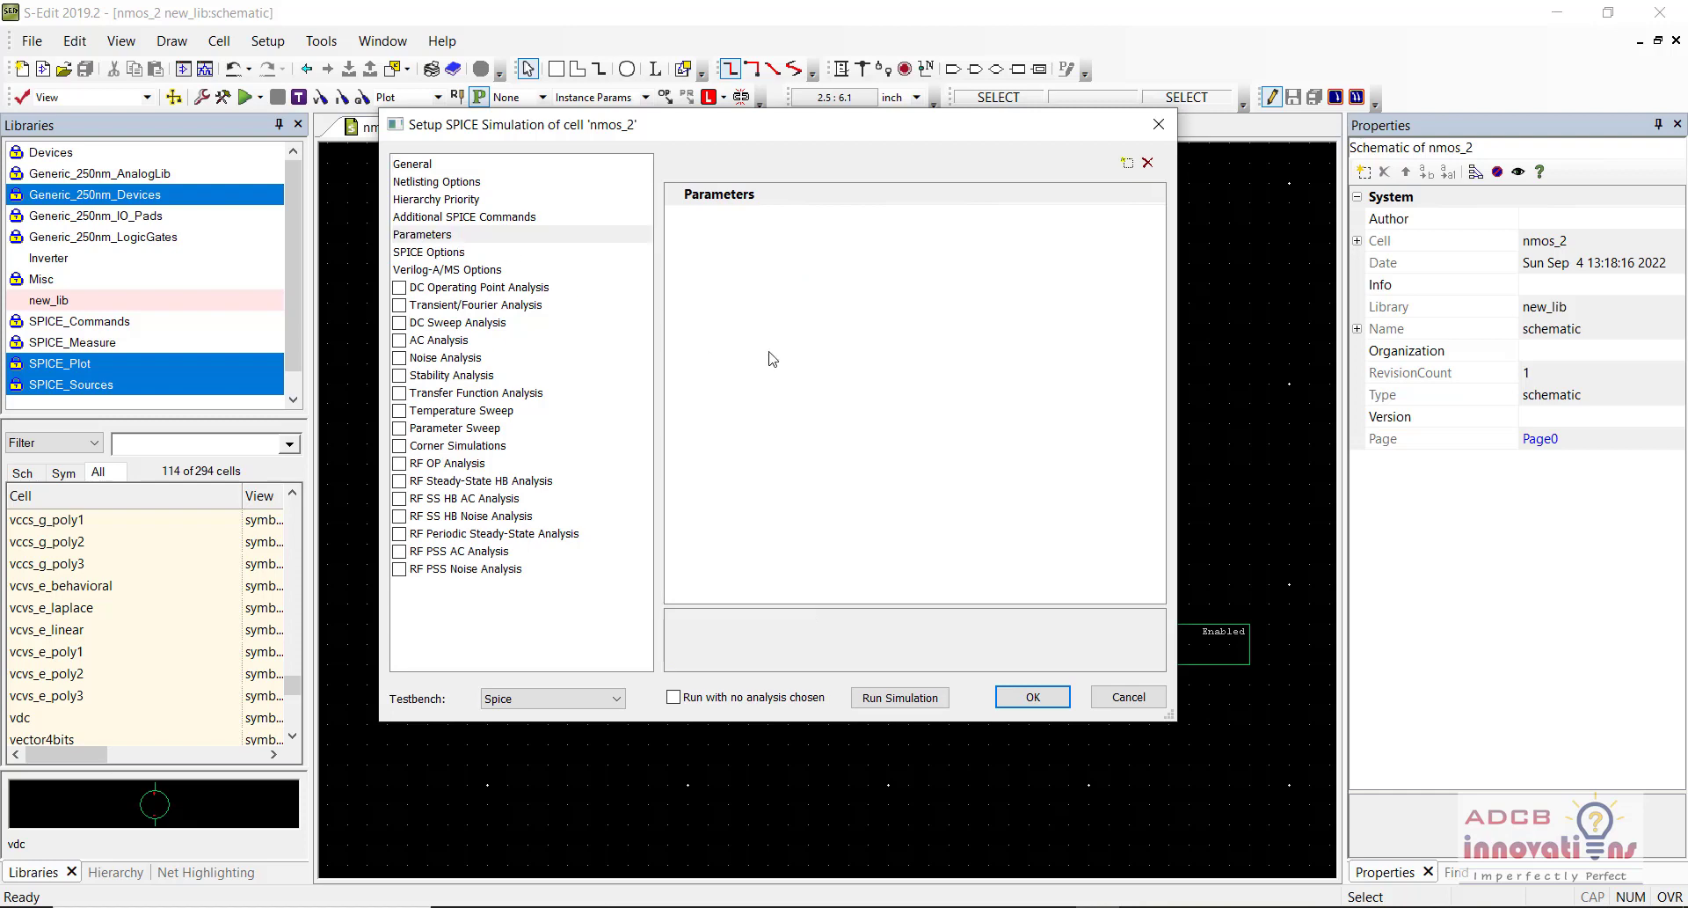
left_click_drag(847, 124, 950, 179)
left_click(1175, 210)
type("VGS_param")
key("Tab")
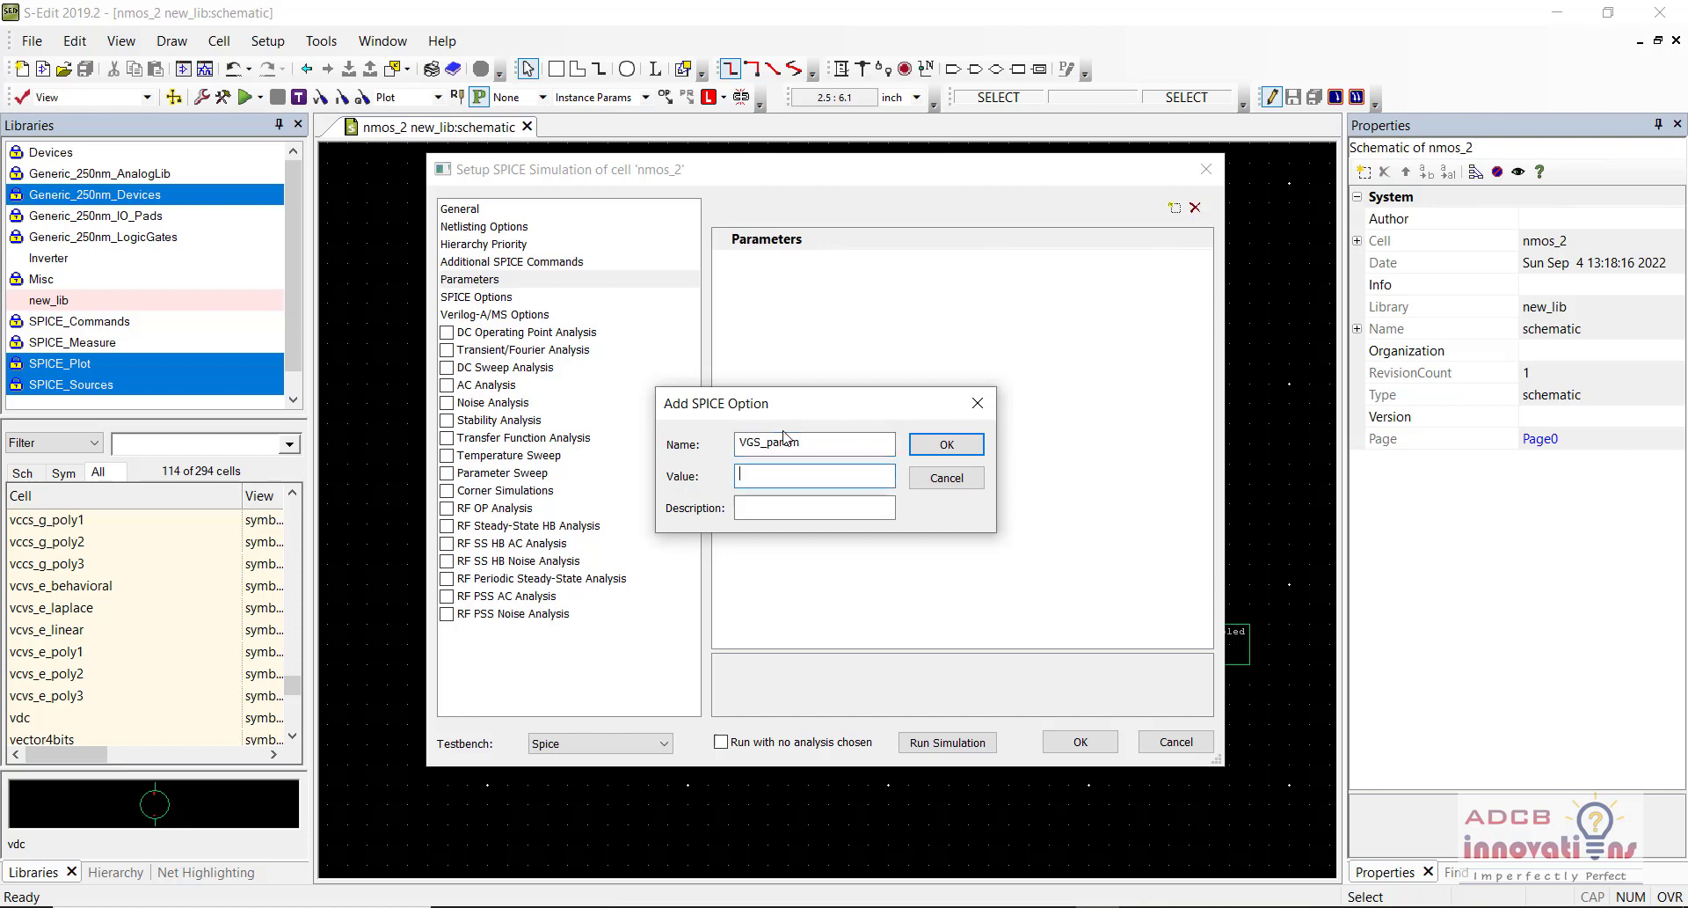
type("1v")
key("Return")
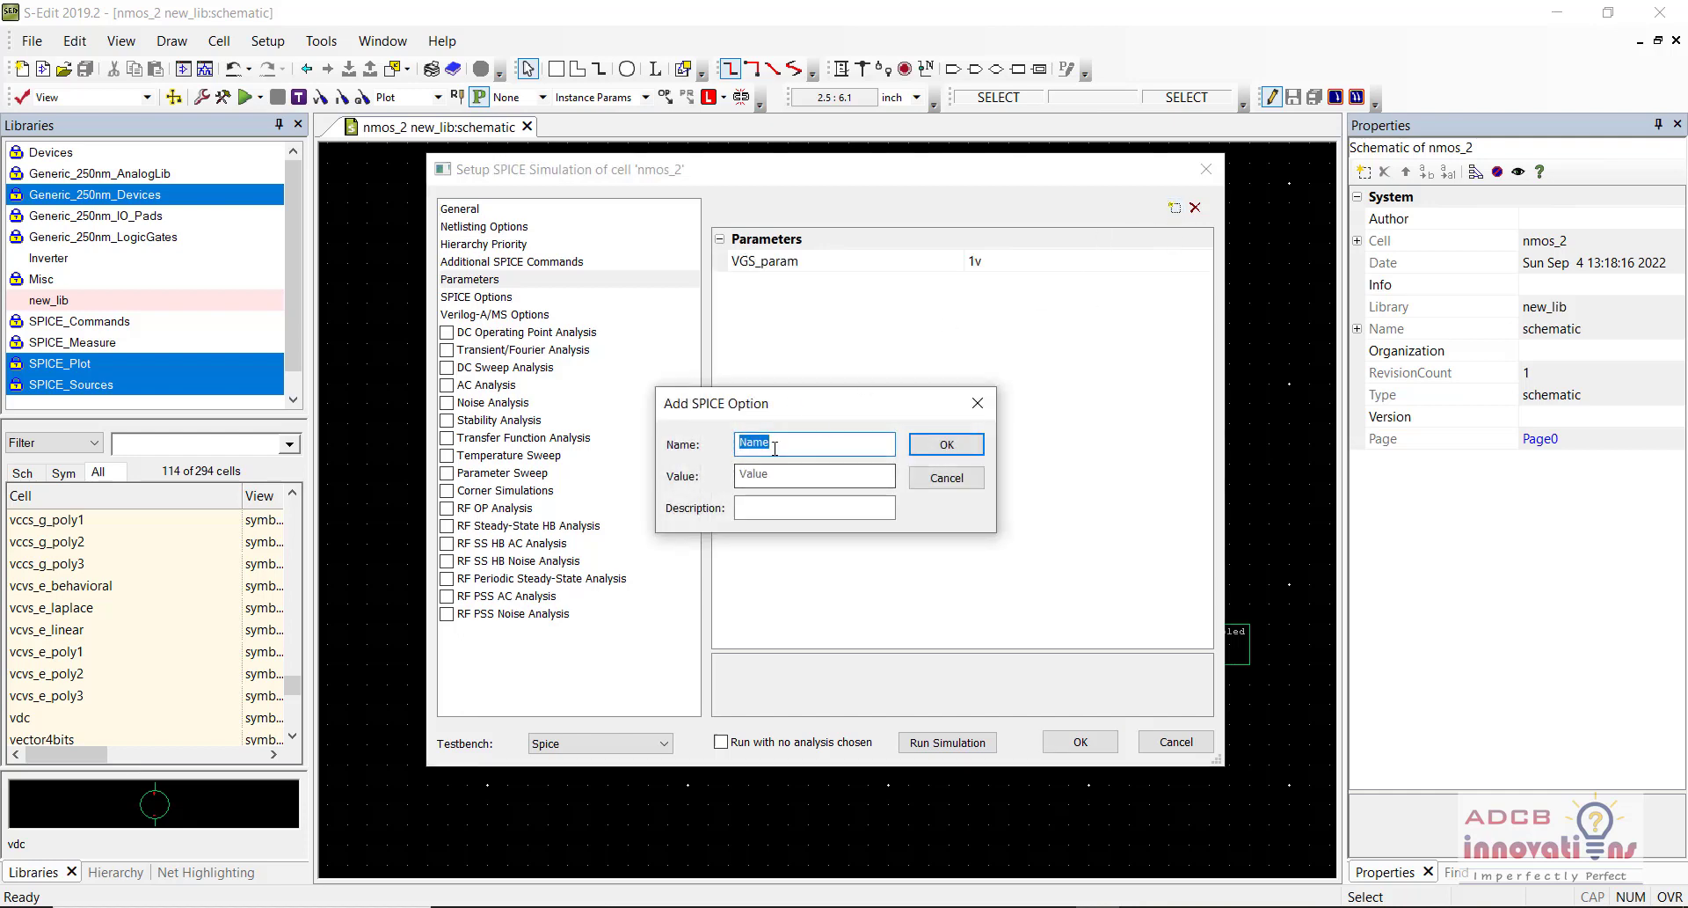
- Add the SPICE simulation parameter VDS_param with a value of 2.5v
type("VDS_param")
key("Tab")
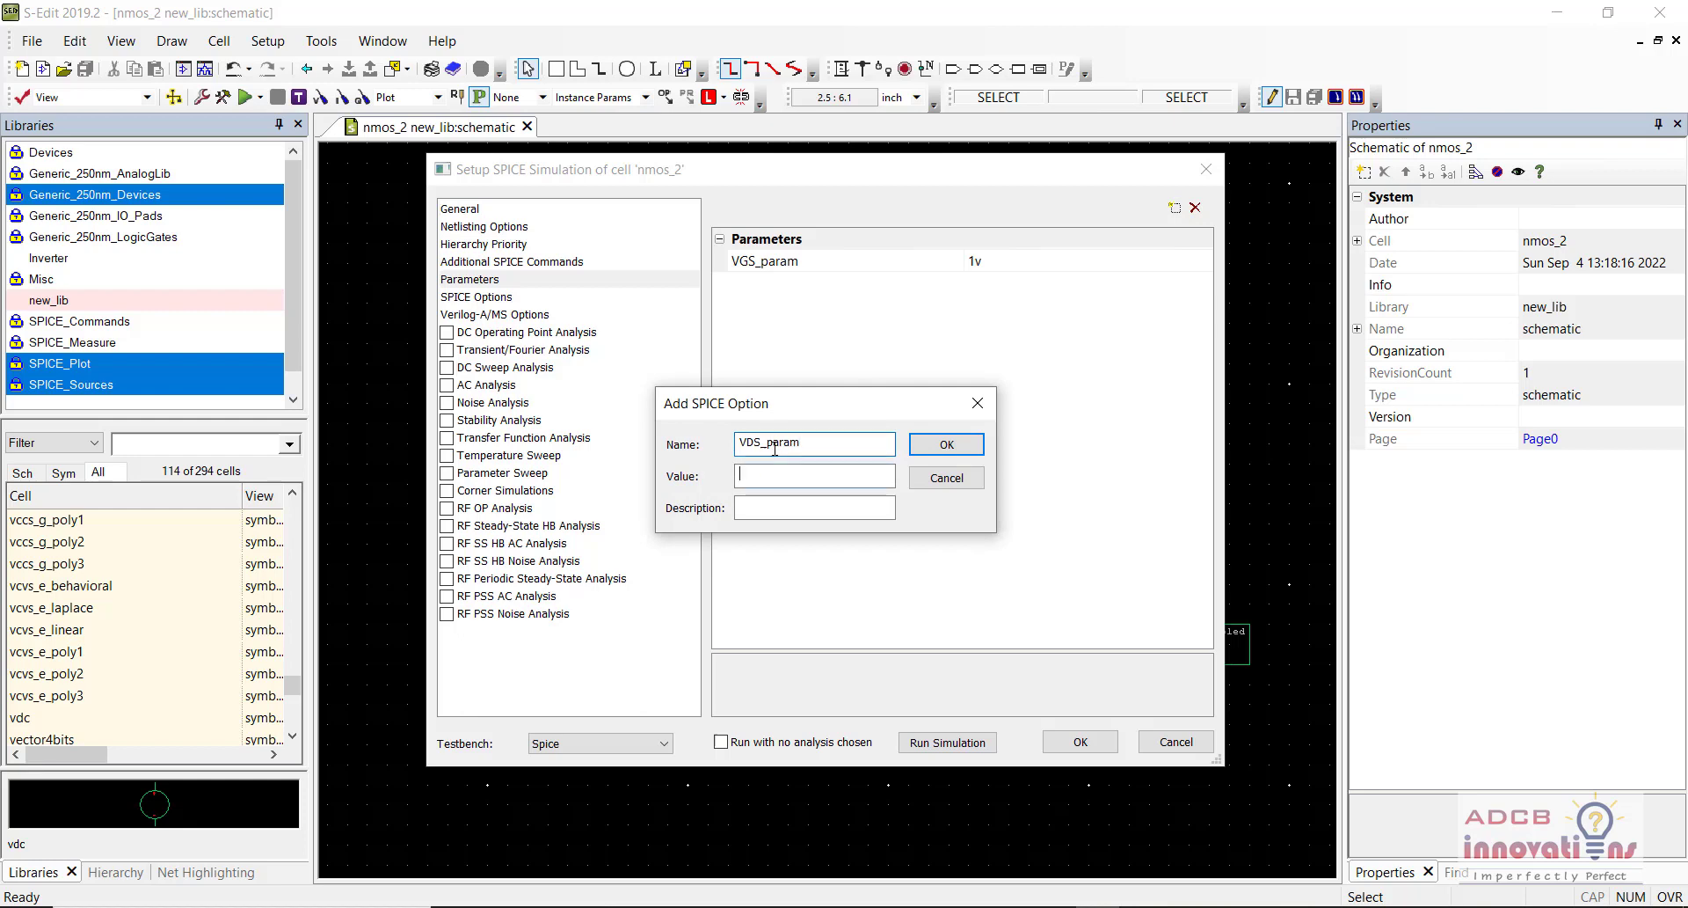
type("2.5v")
left_click(965, 444)
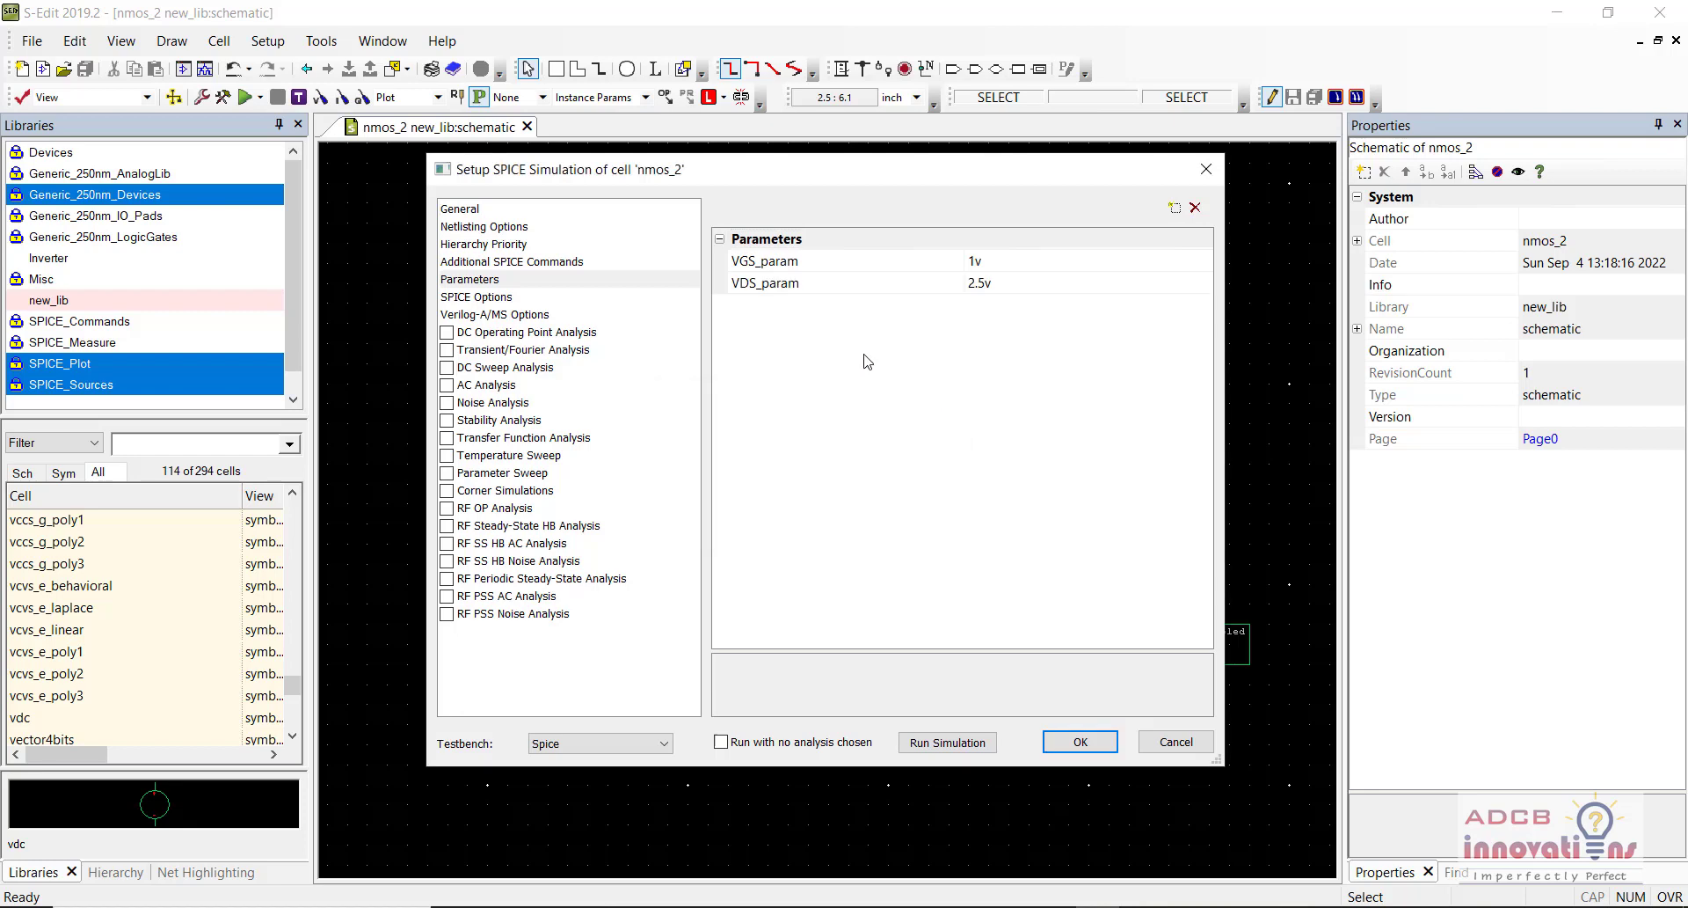
- Enable DC Sweep Analysis and set Source 1 to sweep VDS_param from 0 to 2.5 in 0.1 steps with sweep type lin
left_click(447, 368)
left_click(1029, 252)
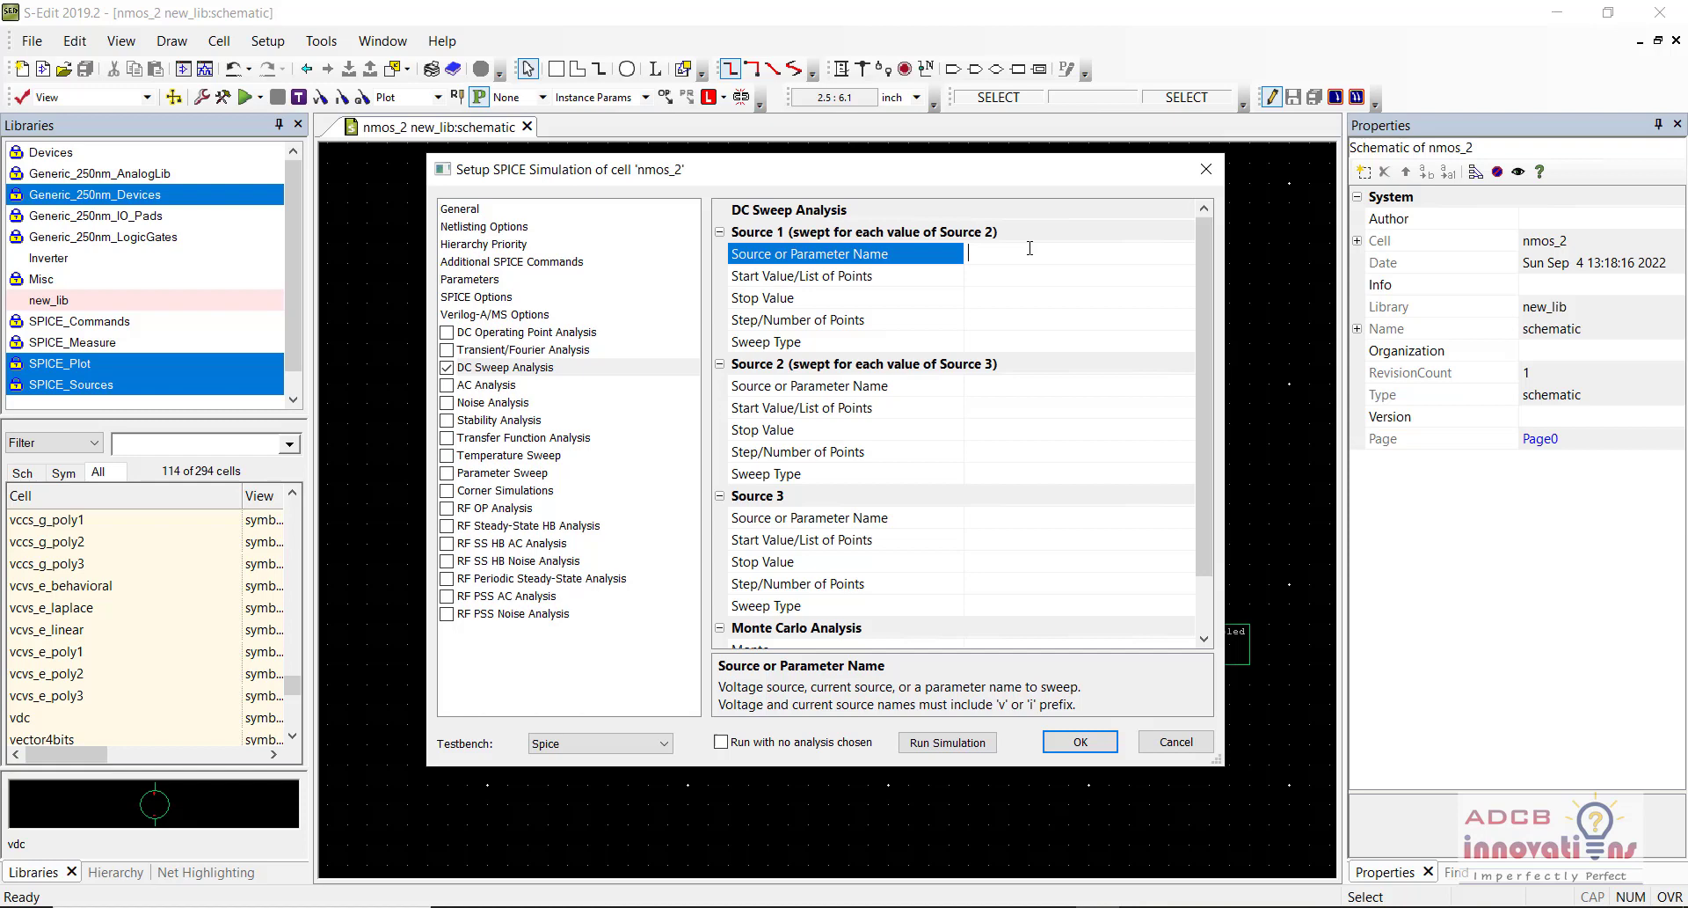
type("VDS_param")
key("Tab")
left_click(1017, 274)
type("0")
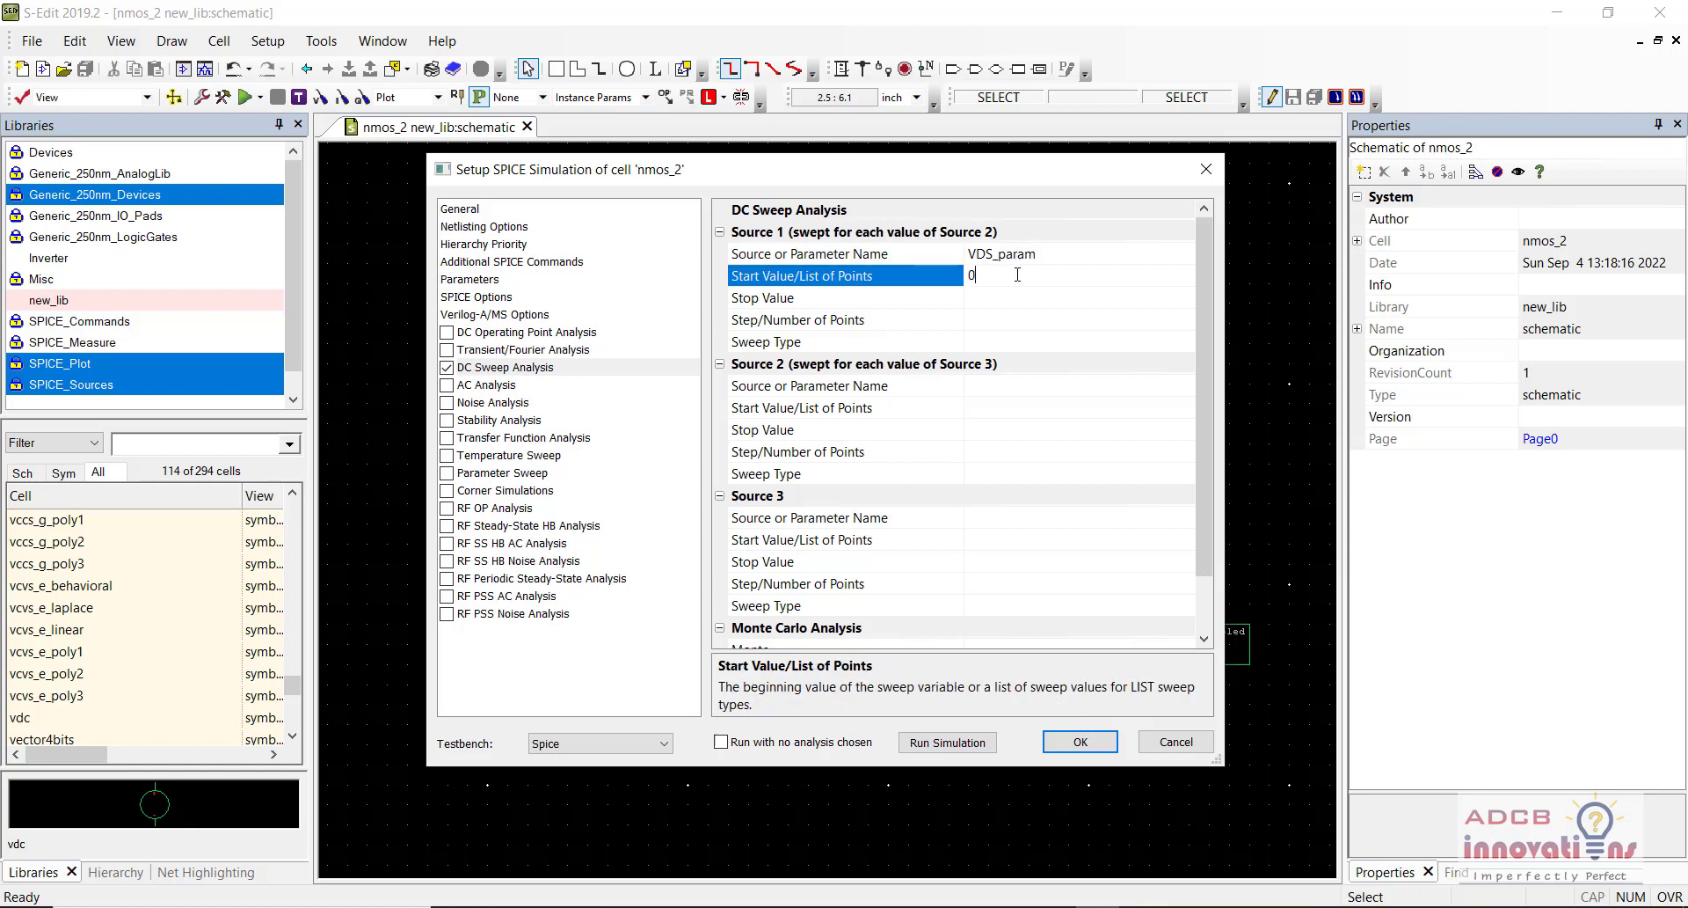
key("Tab")
type("2.5")
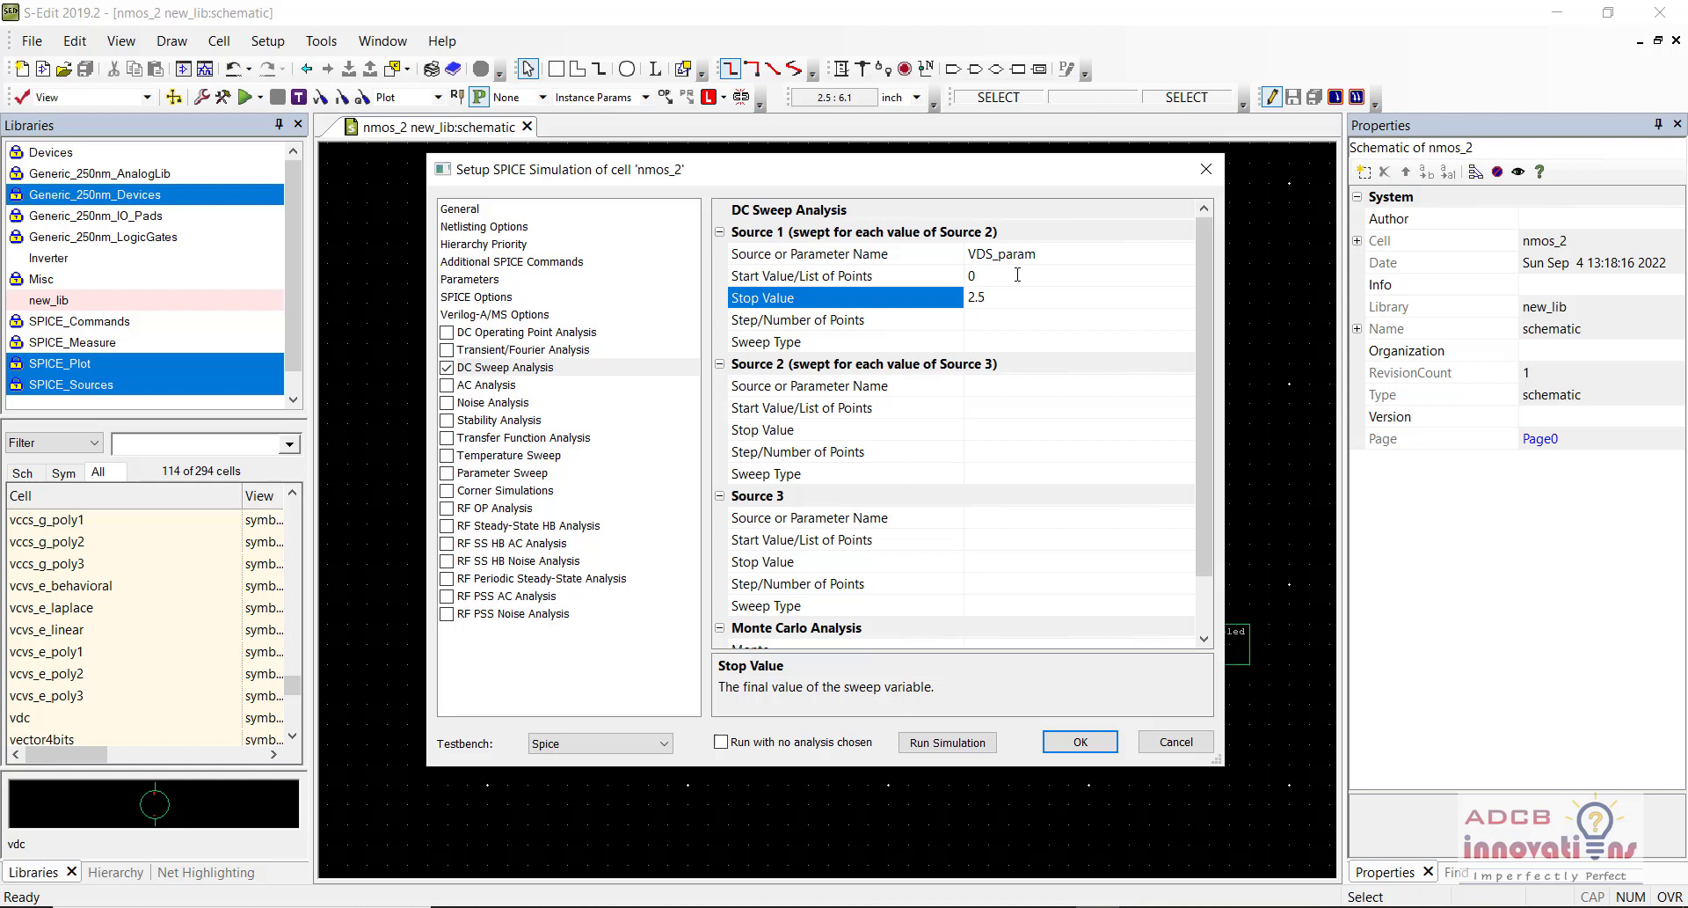
key("Tab")
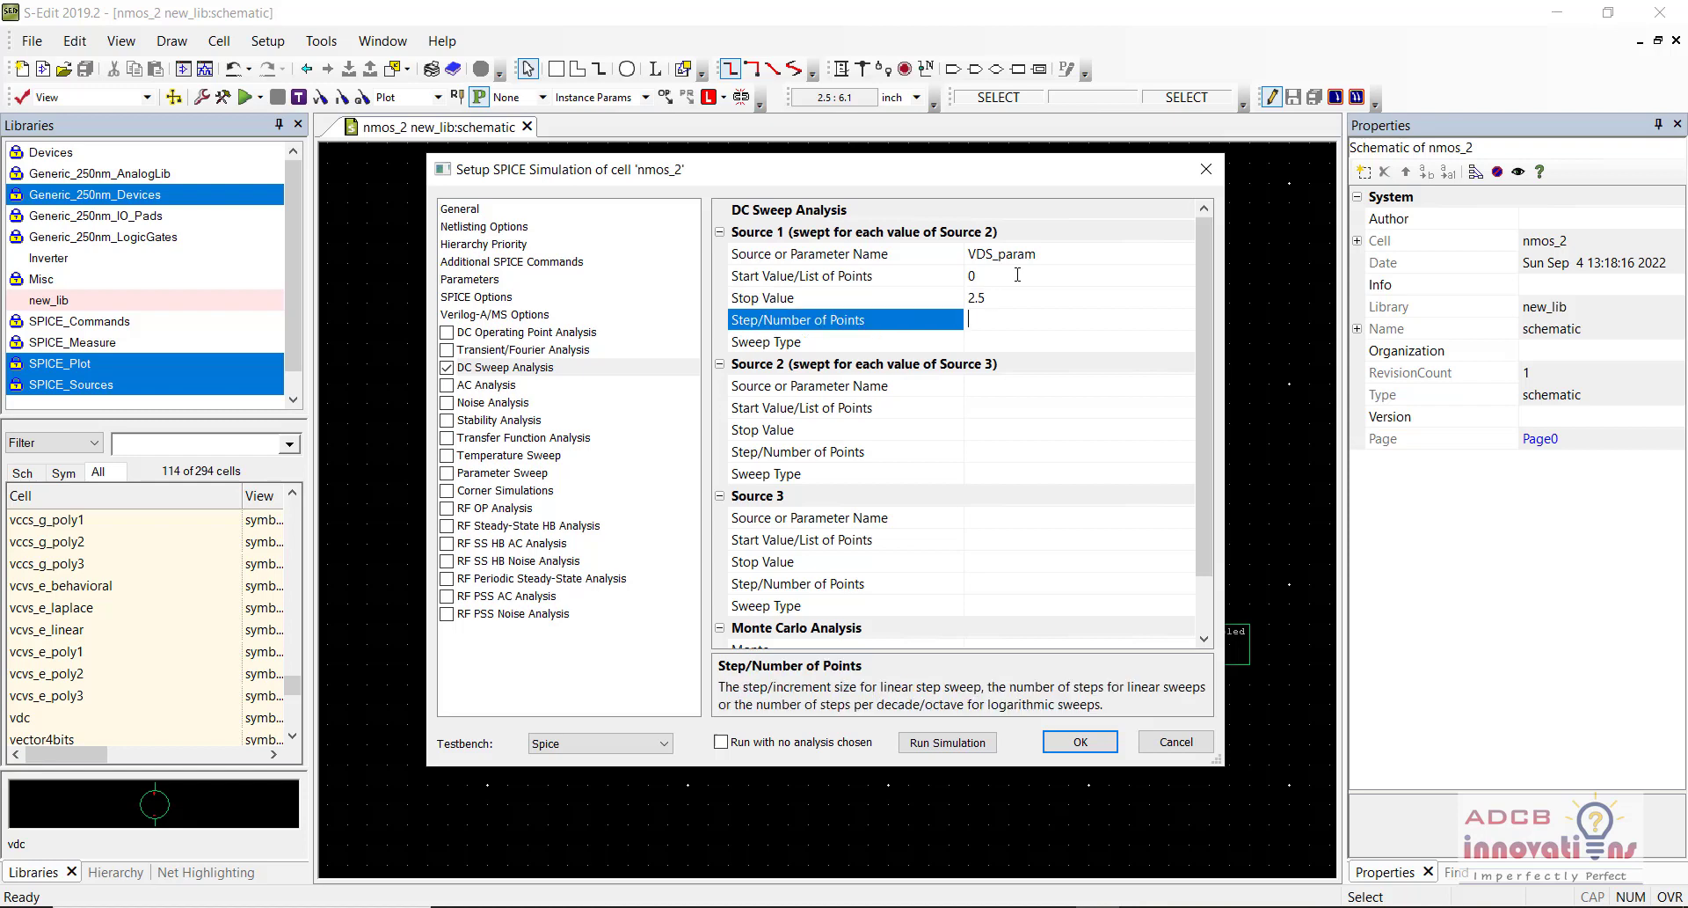
type("0.1")
key("Tab")
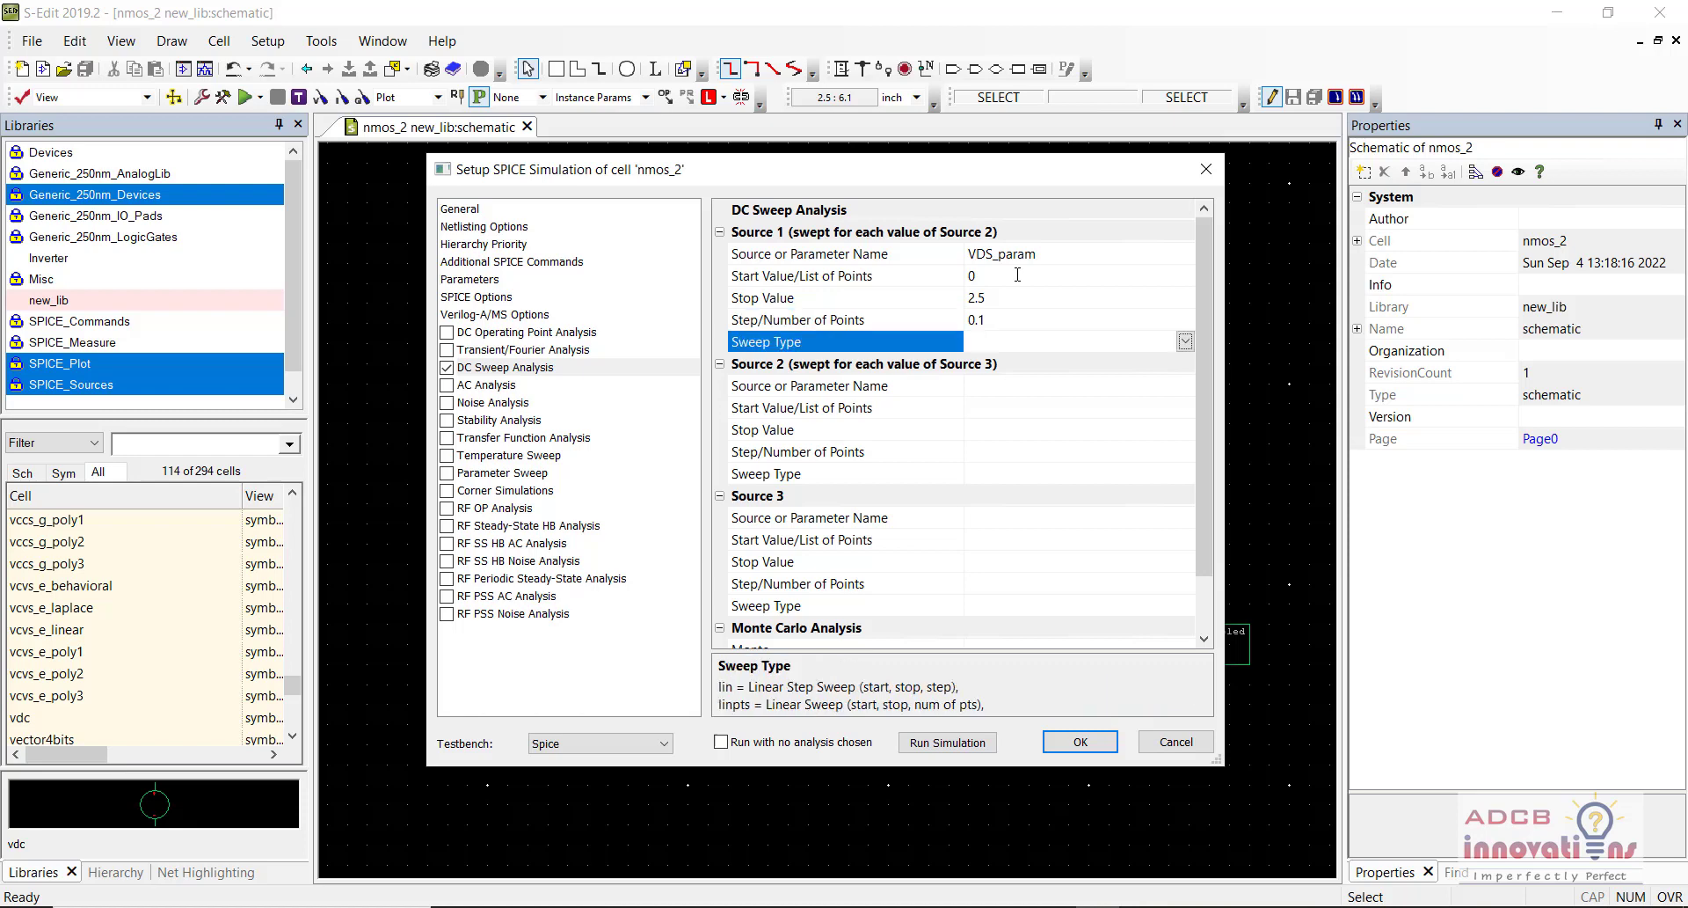
left_click(1185, 342)
left_click(1154, 364)
- Set Source 2 of the DC sweep to VGS_param from 1 to 1.5 in 0.5 steps with sweep type lin
left_click(1060, 383)
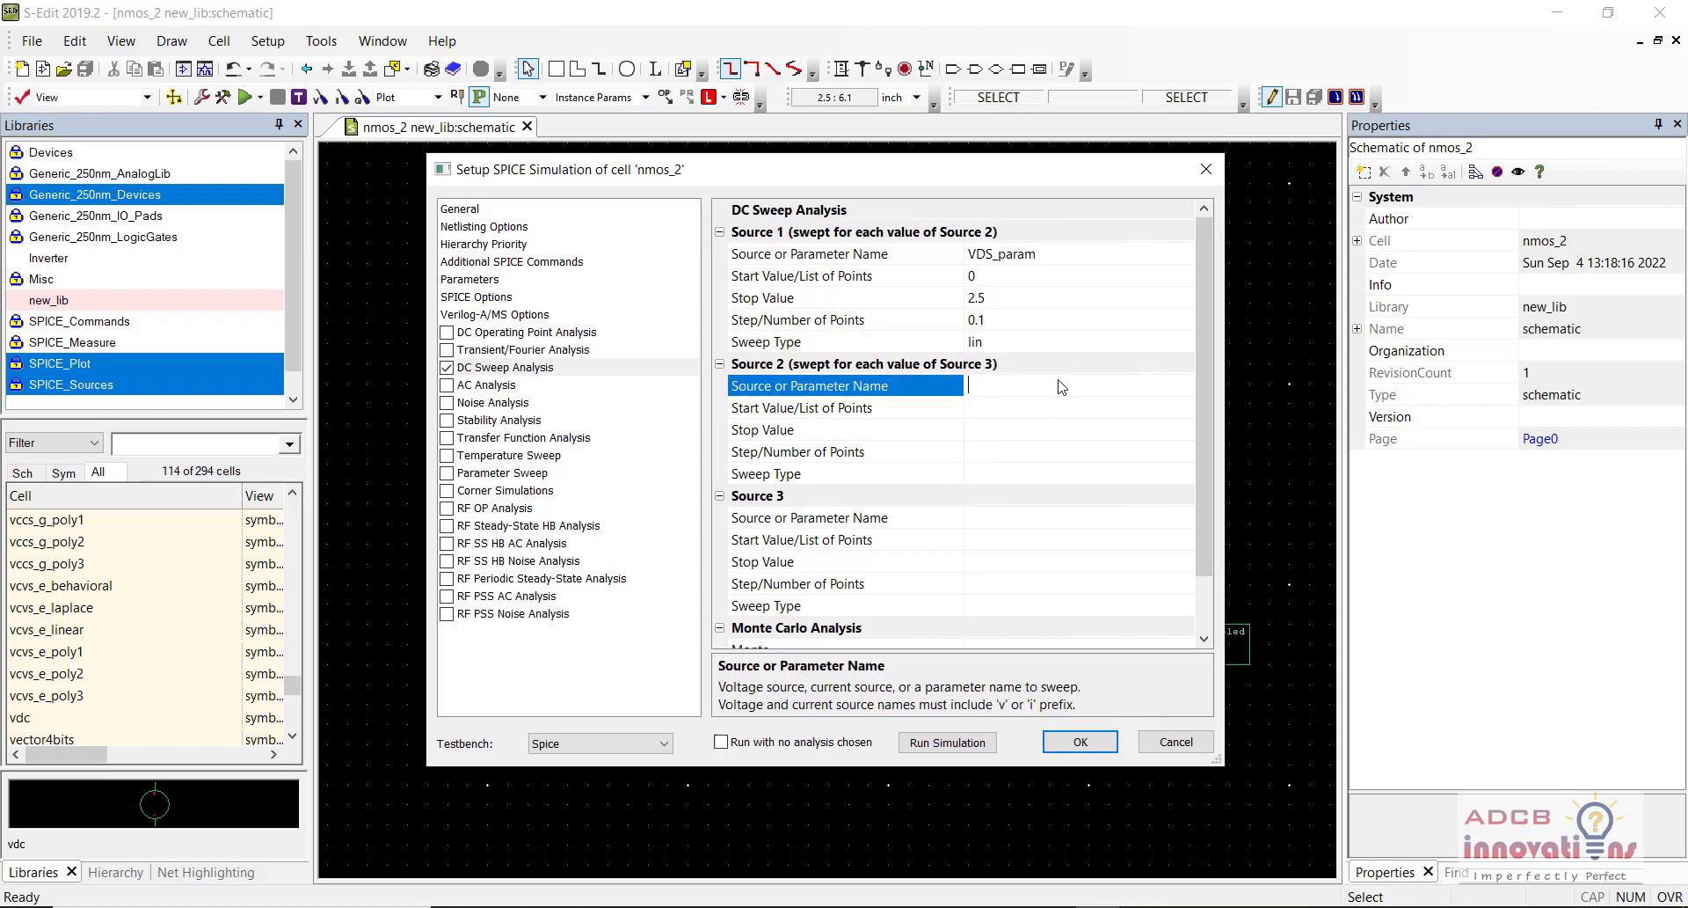
type("VGS/")
type("_")
type("param")
key("Tab")
type("1")
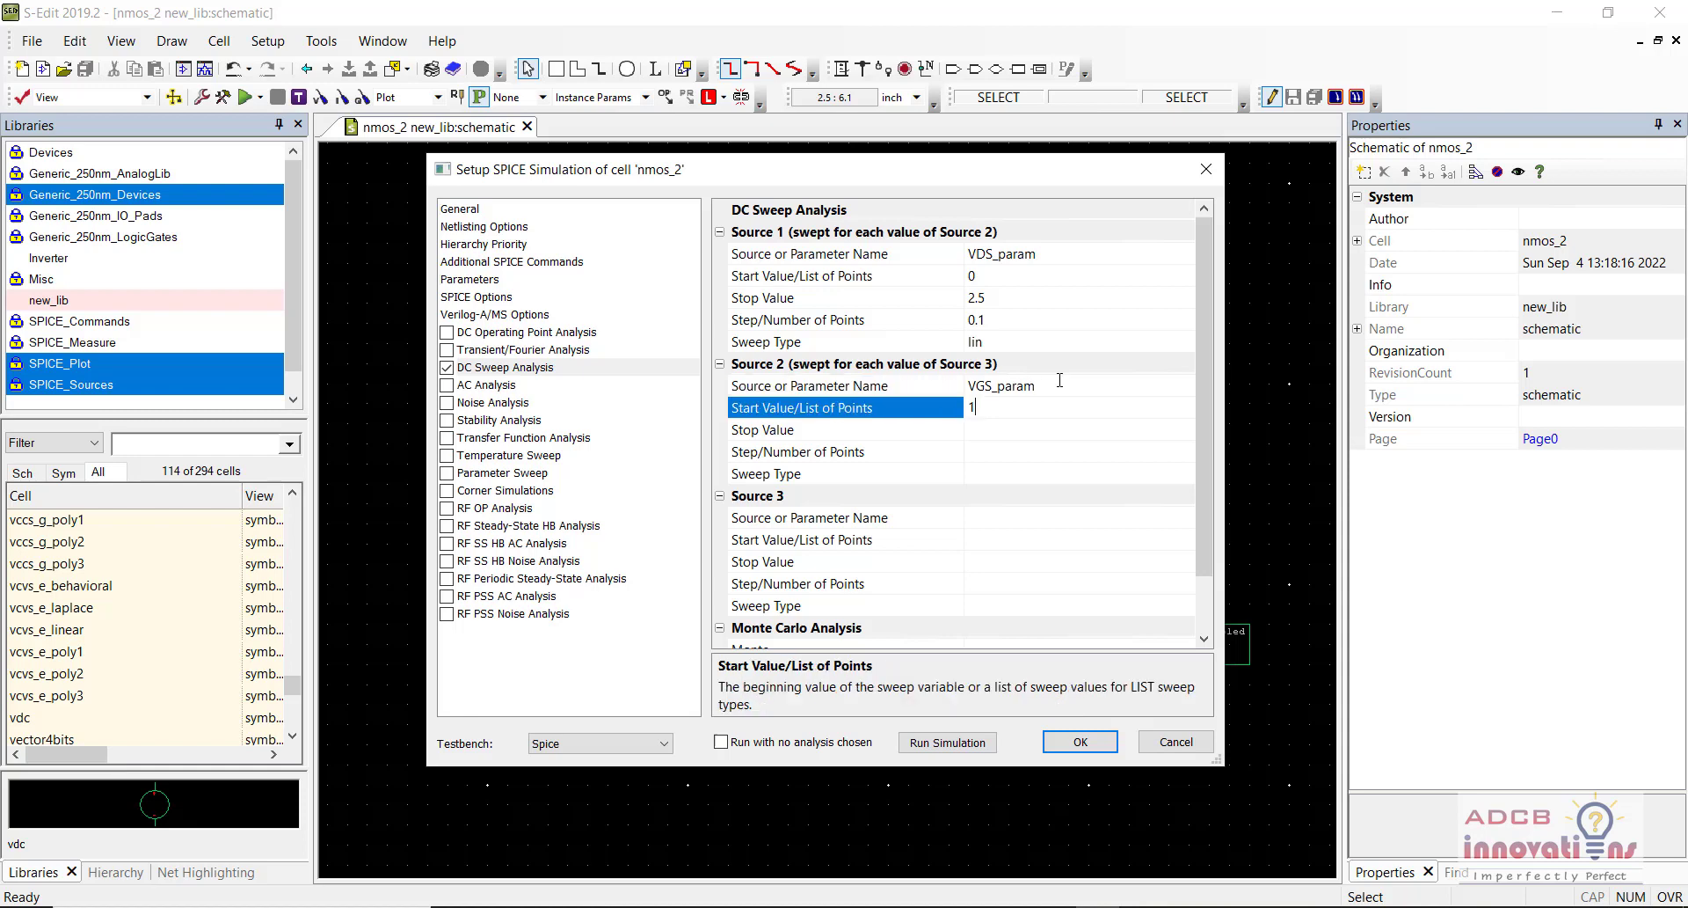
key("Tab")
type("1.5")
key("Tab")
type("0.5")
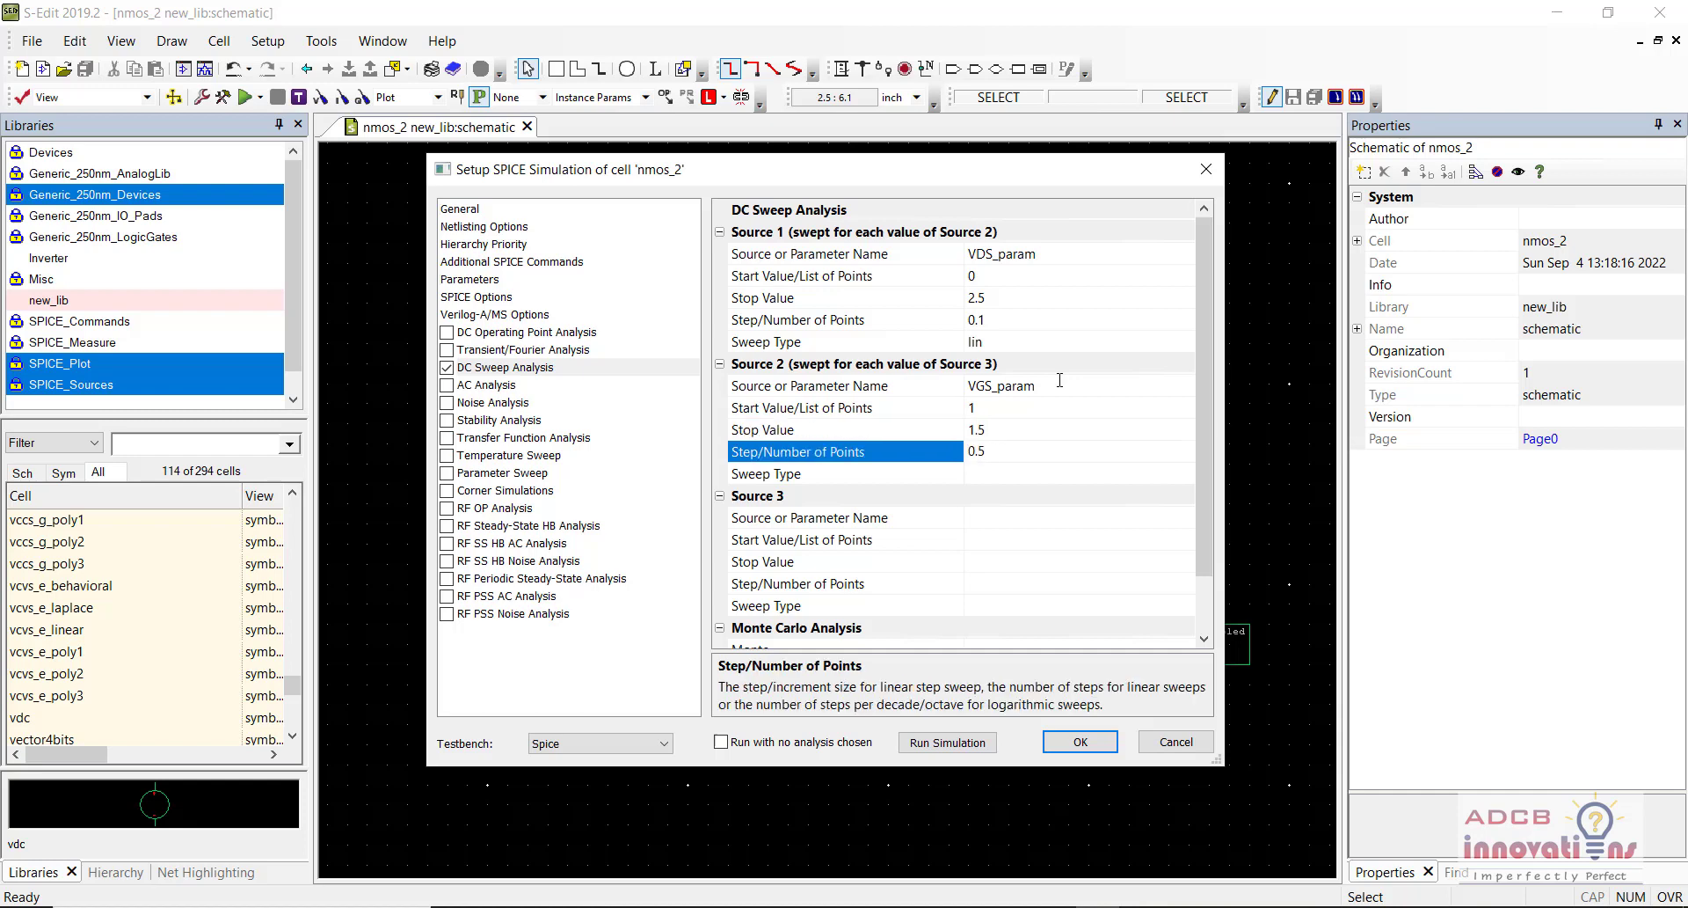
key("Tab")
left_click(1185, 473)
left_click(1102, 499)
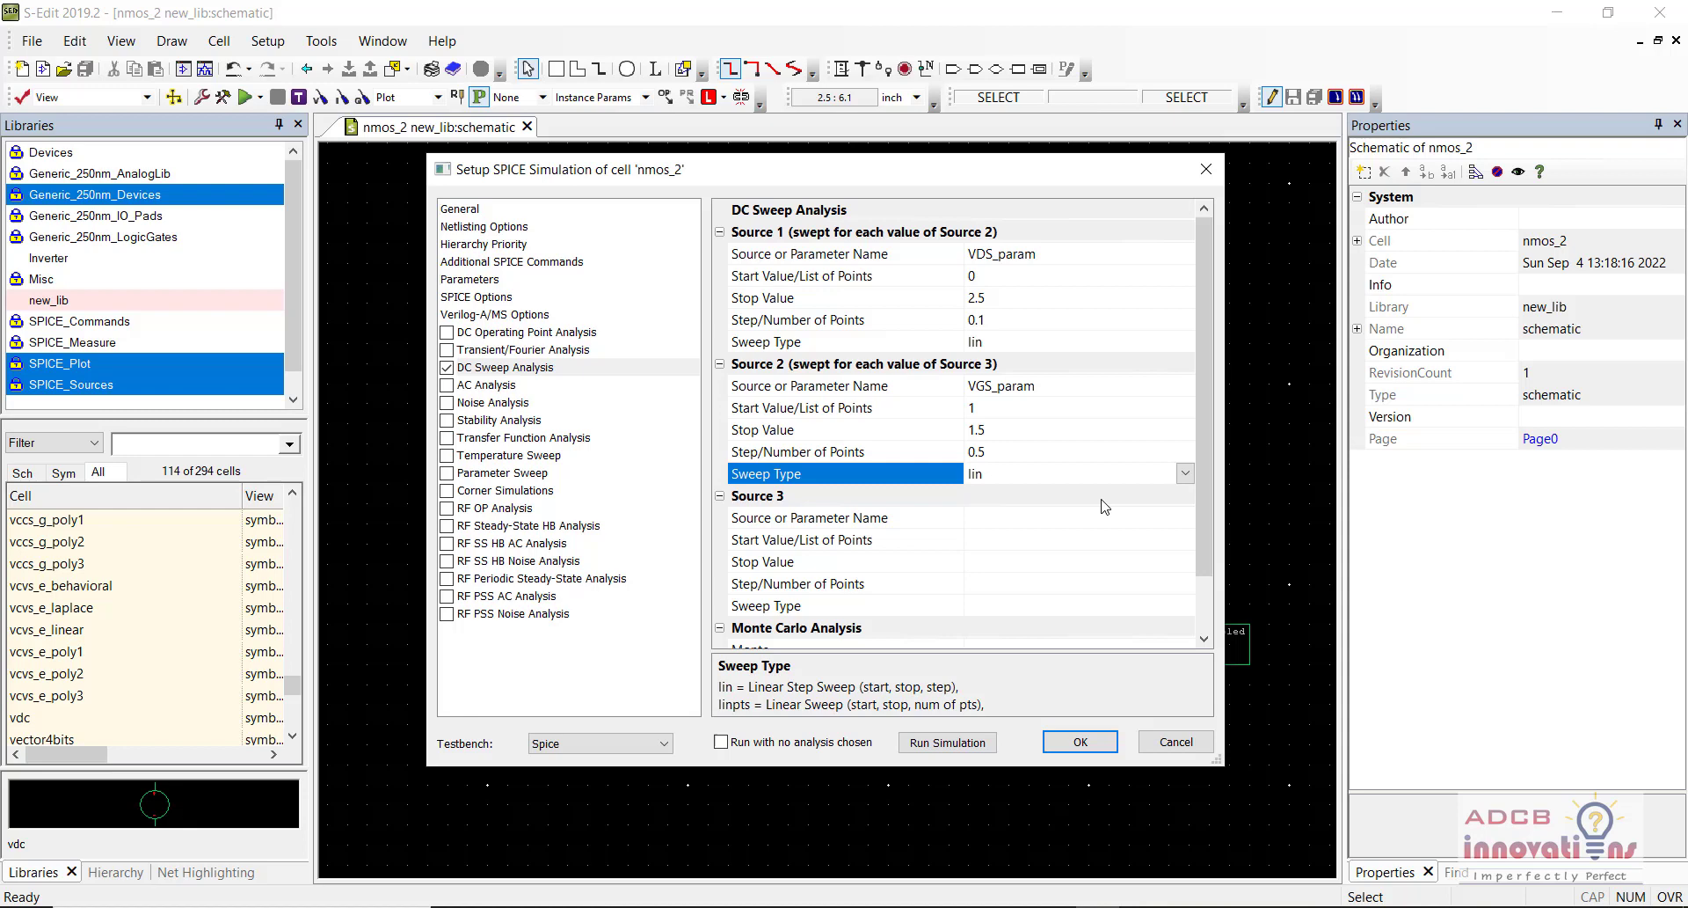
left_click(1059, 257)
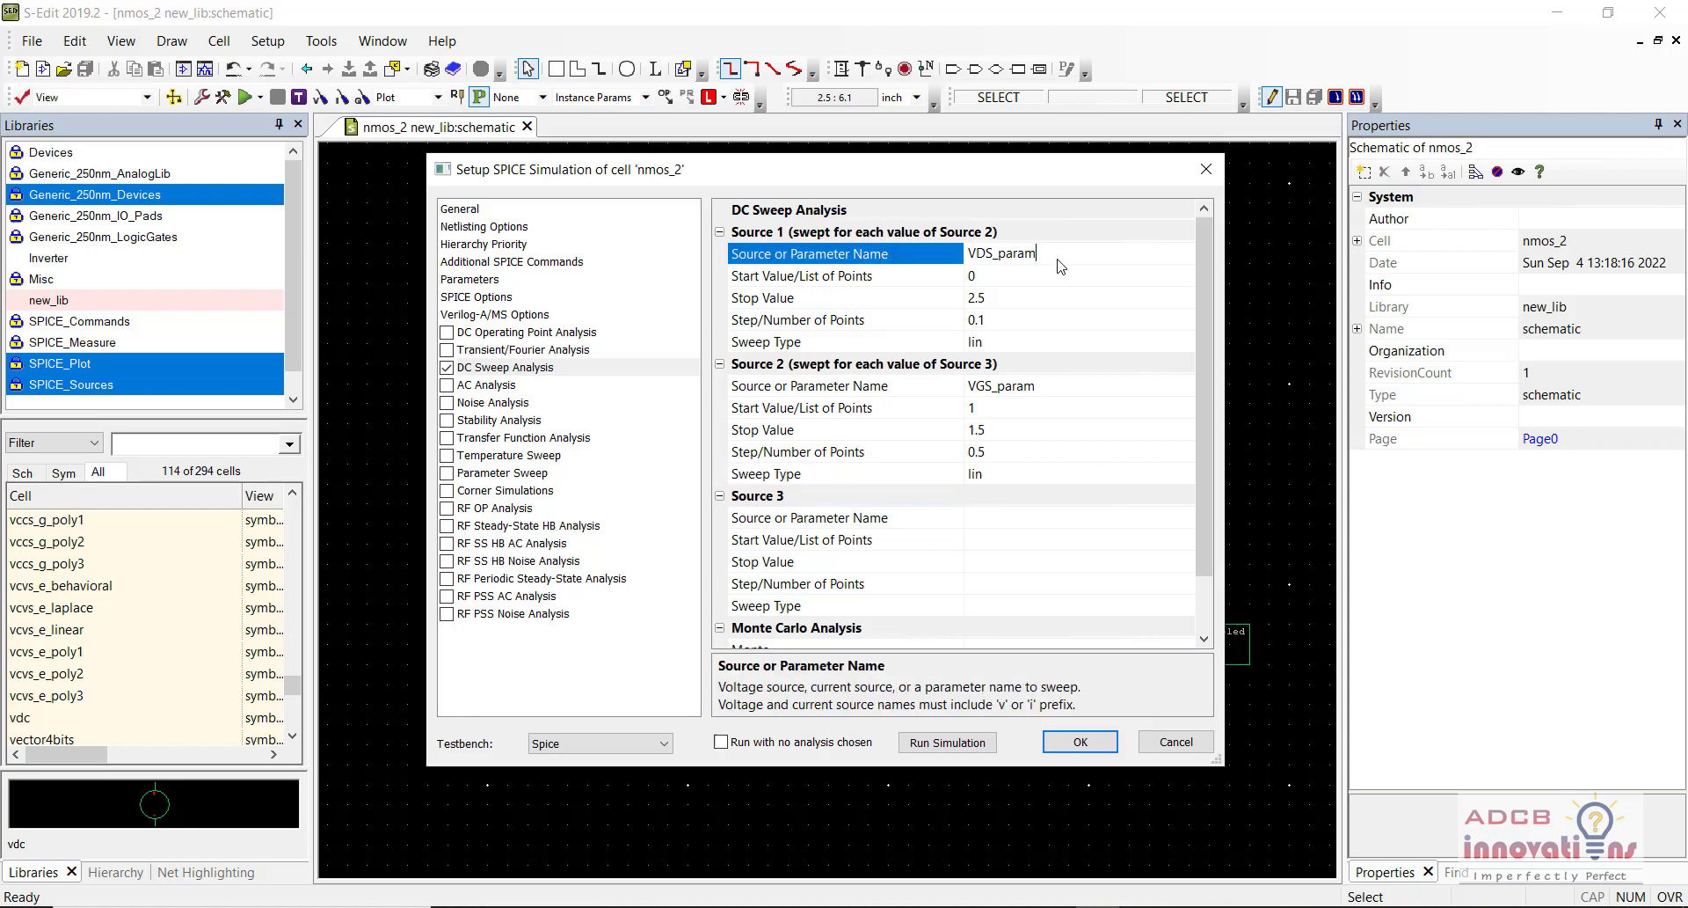
- Review the Parameters and DC Sweep Analysis settings, accept the SPICE simulation setup for nmos_2, and save the design
left_click(1061, 215)
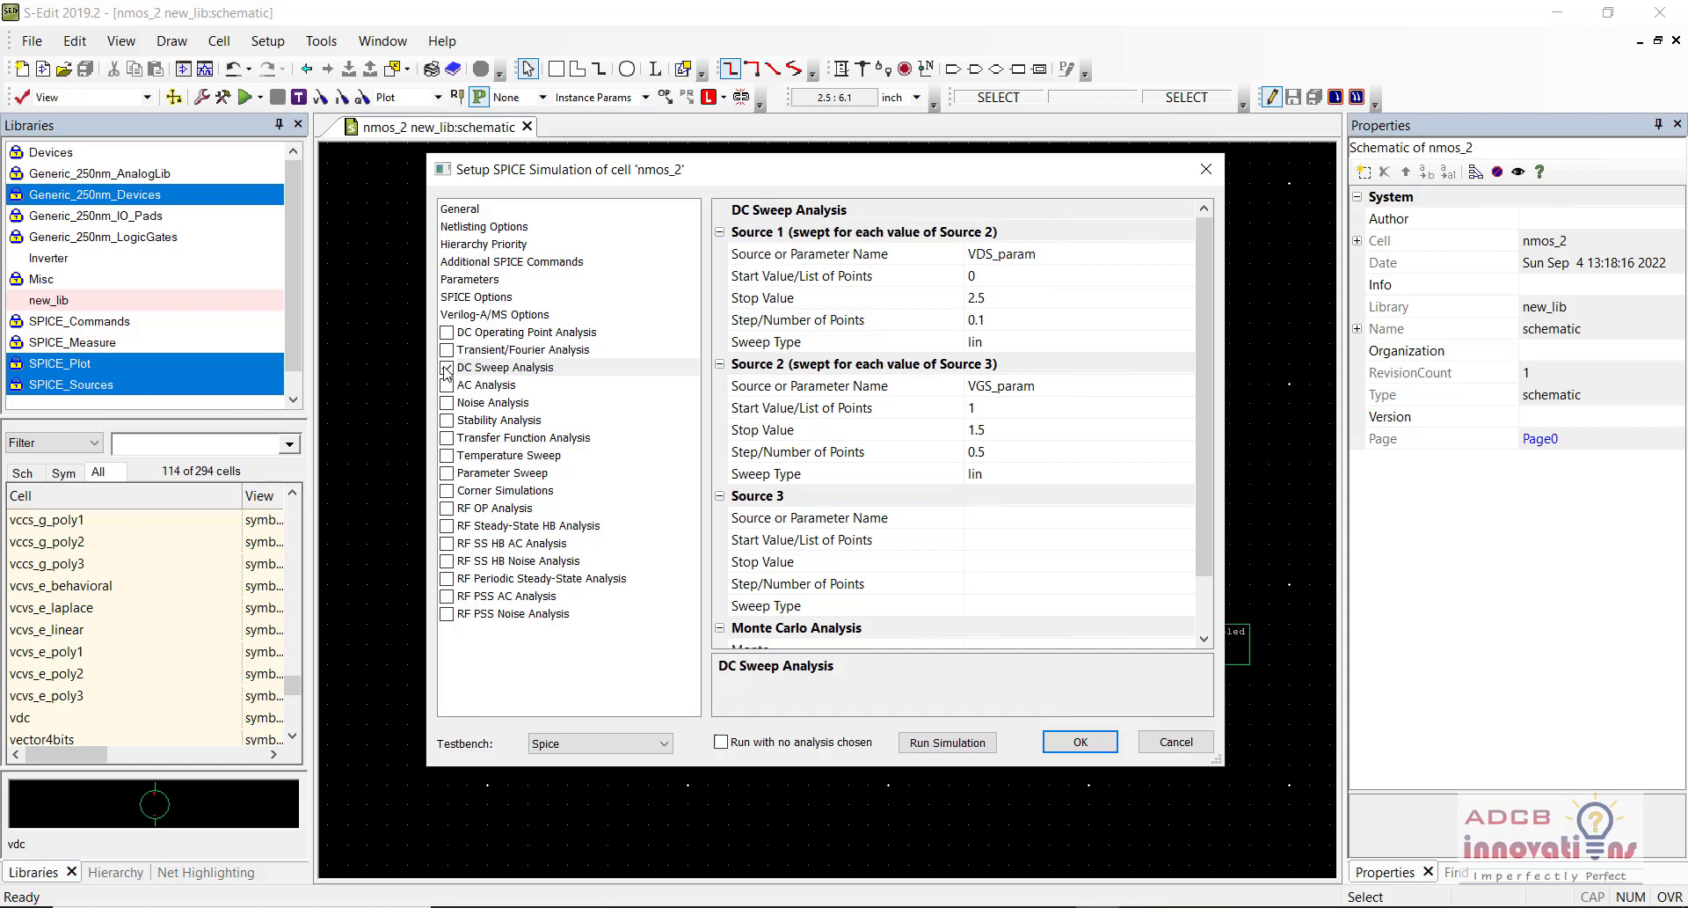
left_click(516, 367)
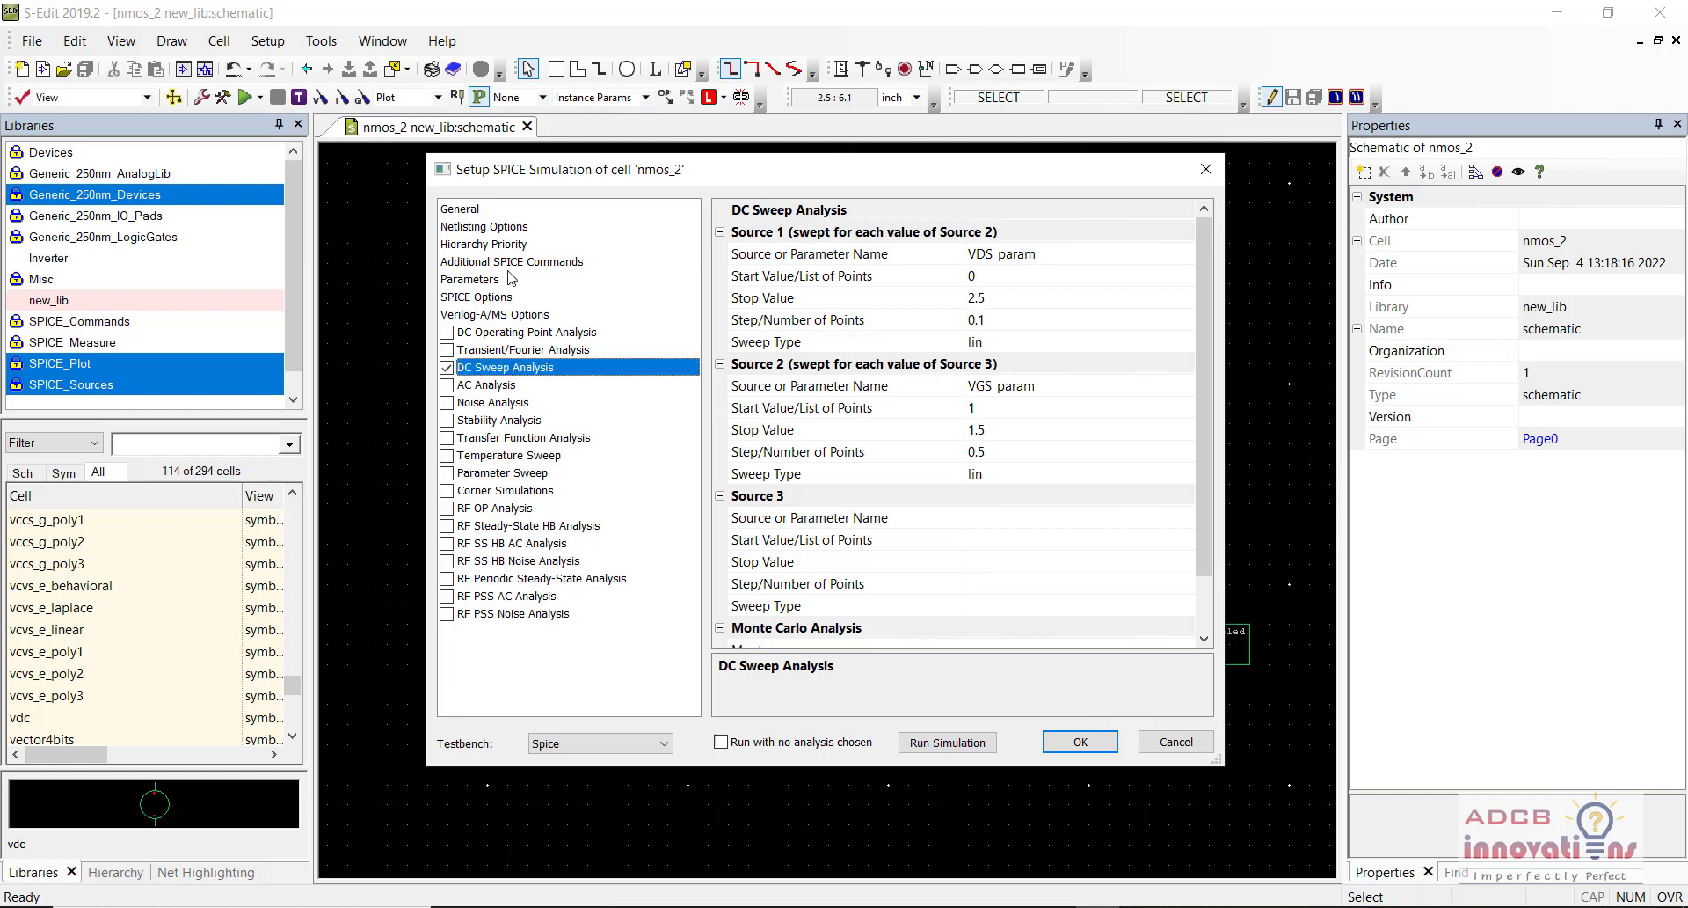
left_click(507, 280)
left_click(515, 366)
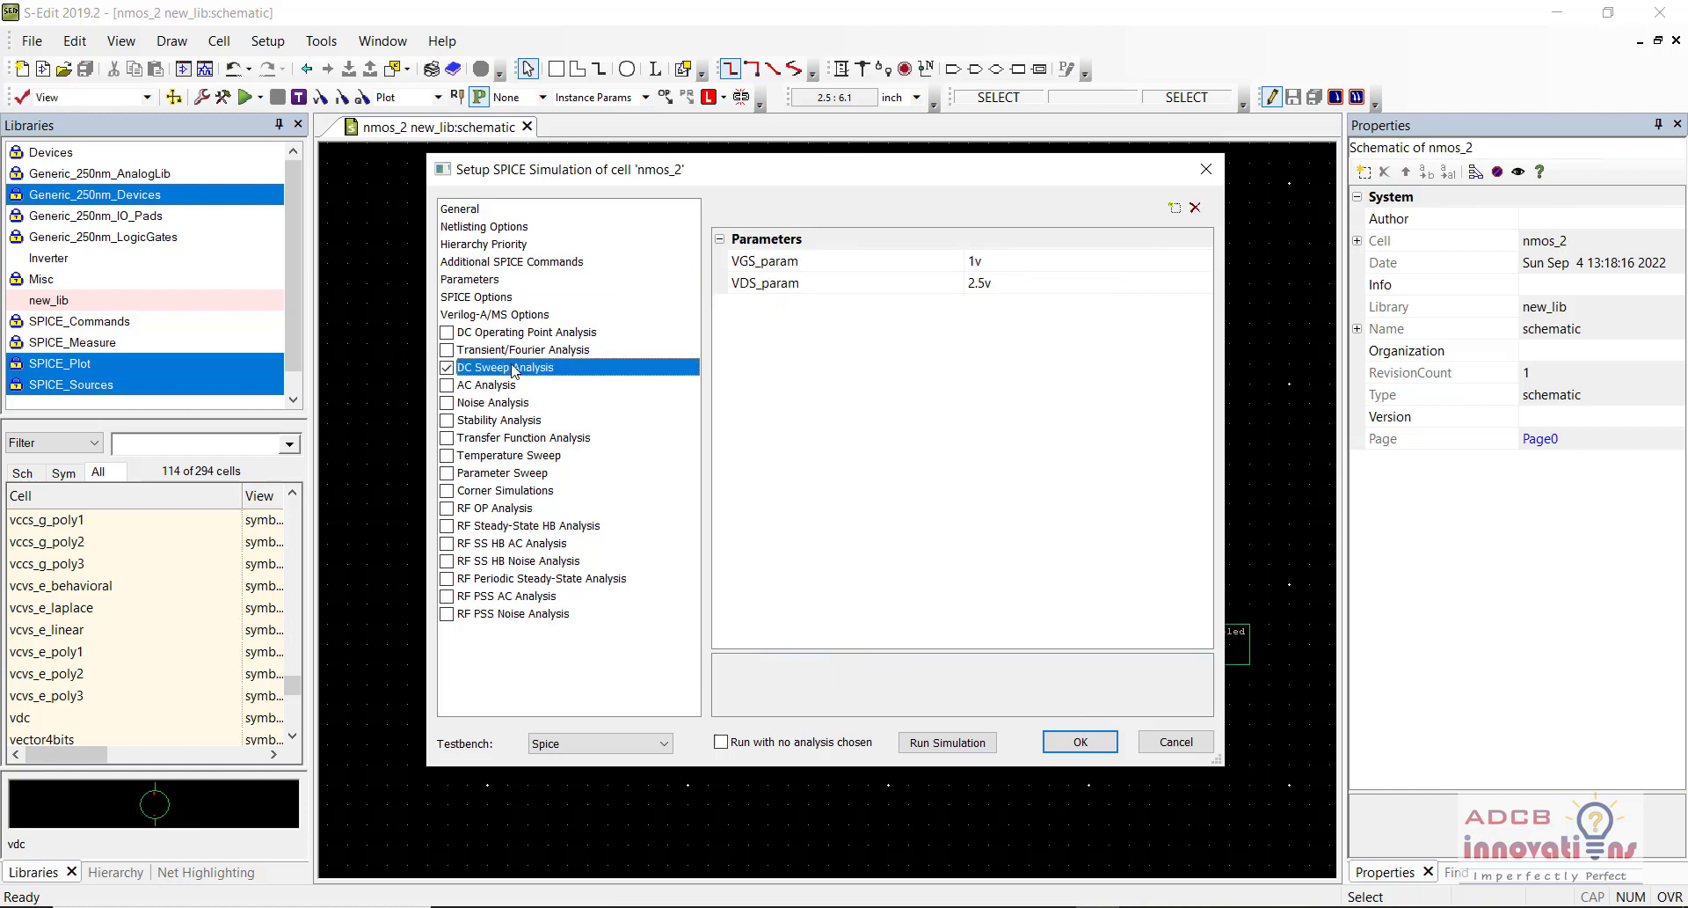
left_click(507, 208)
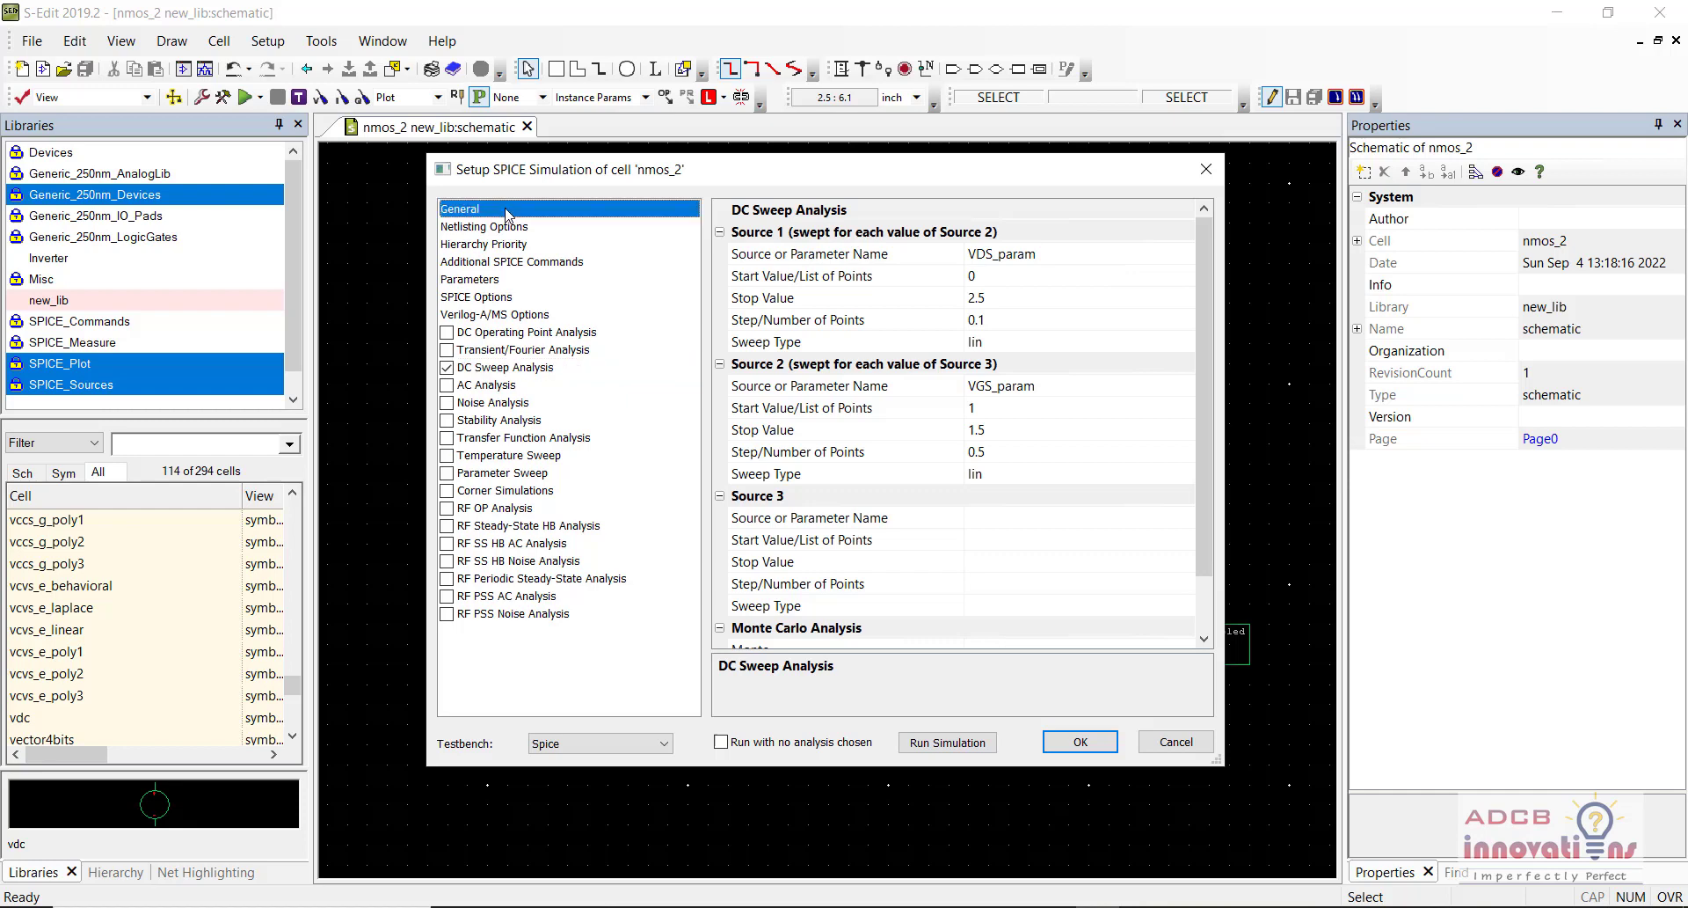
left_click(527, 369)
left_click(1078, 743)
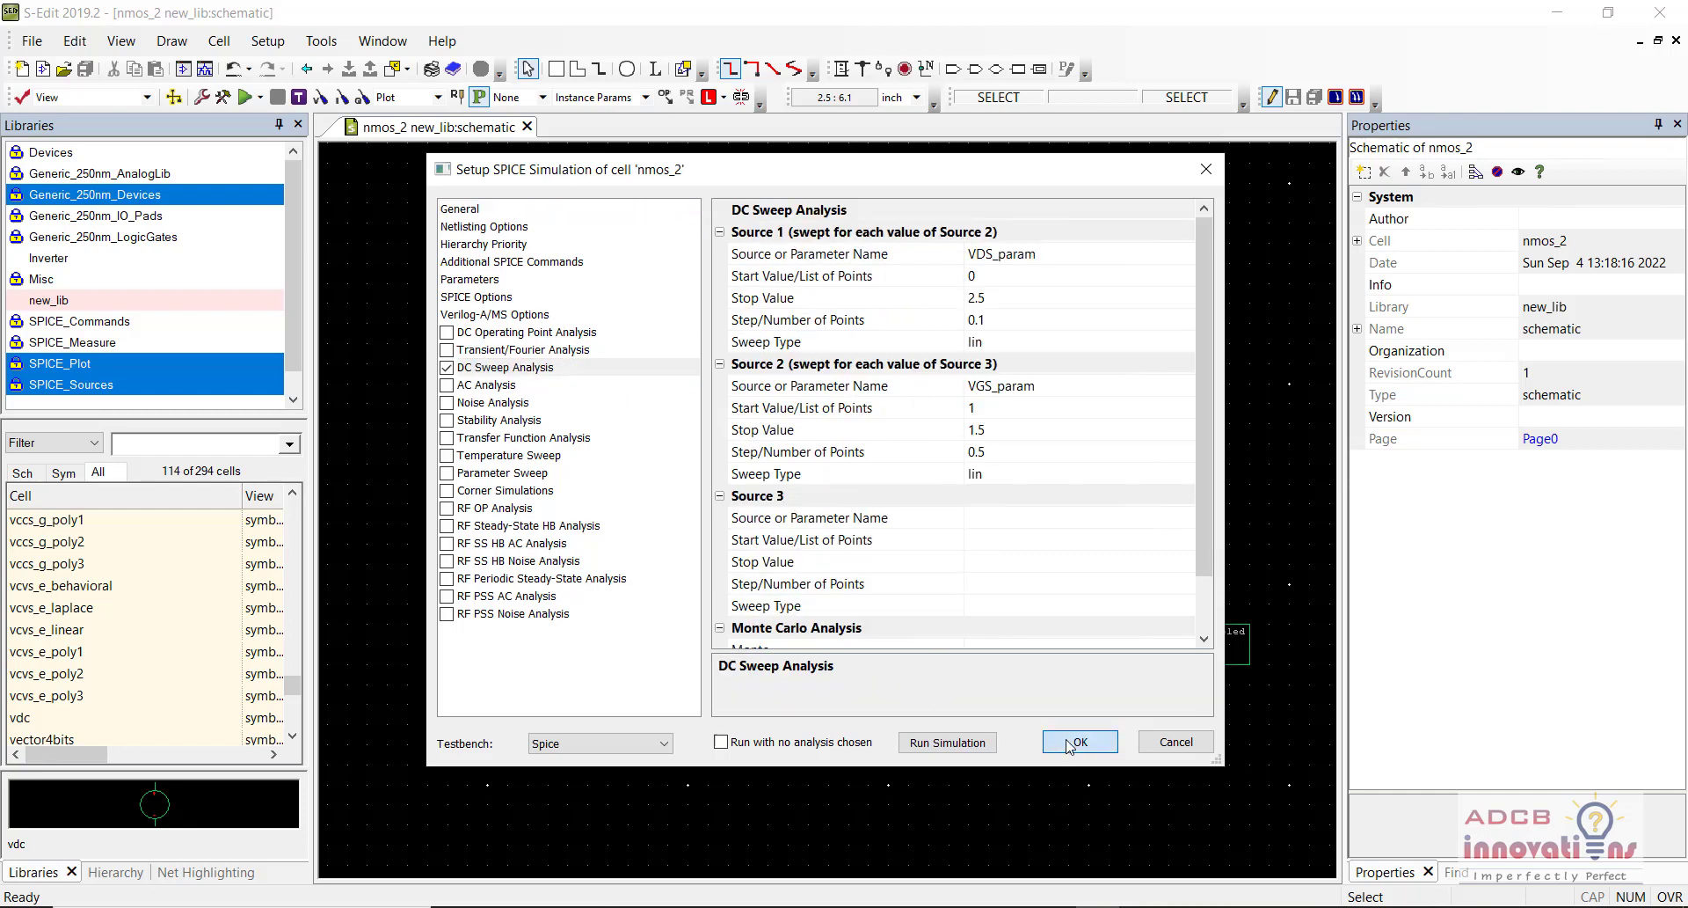
key("ctrl+s")
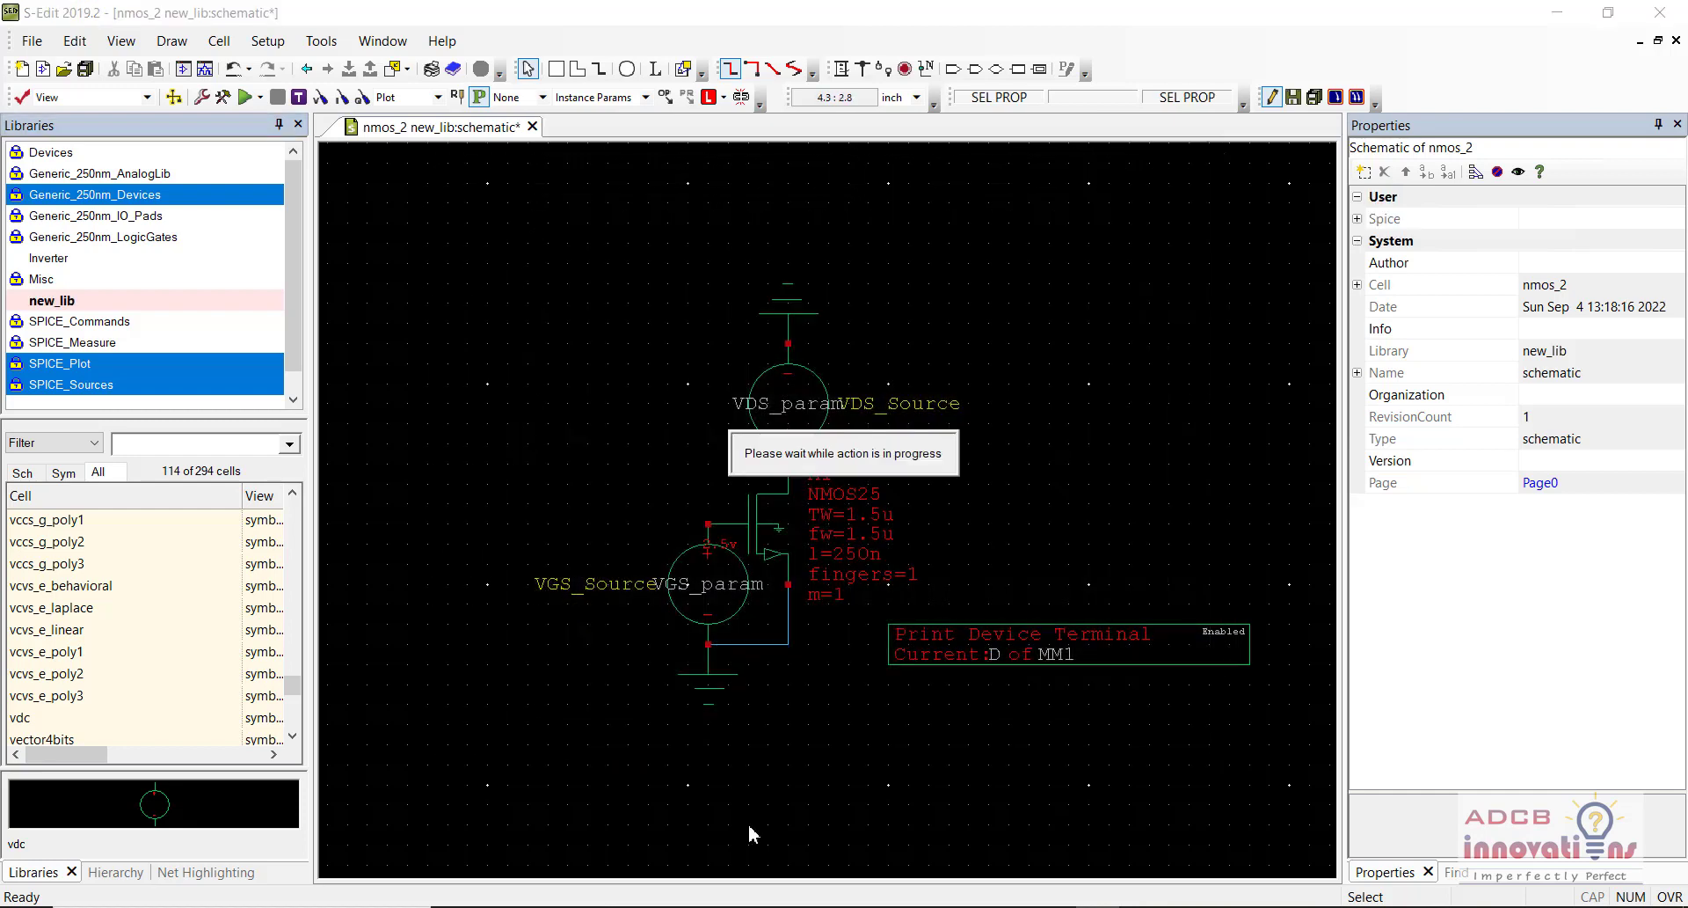
- Run a design check on the nmos_2 schematic view and close the command output
left_click(324, 41)
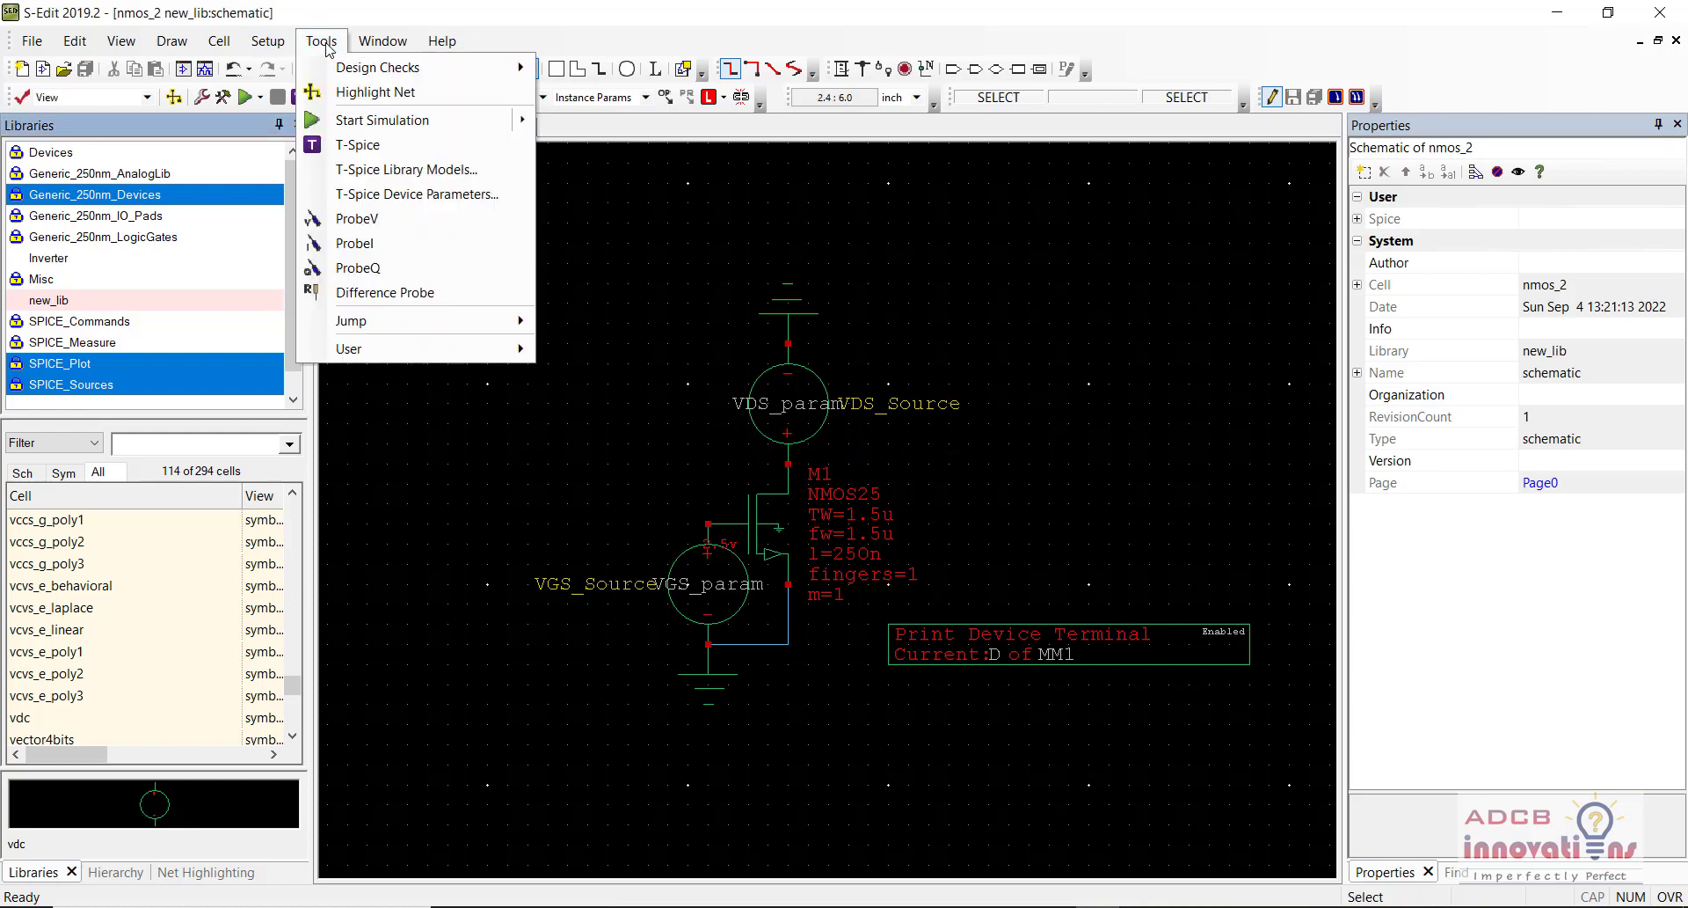
mouse_move(367, 74)
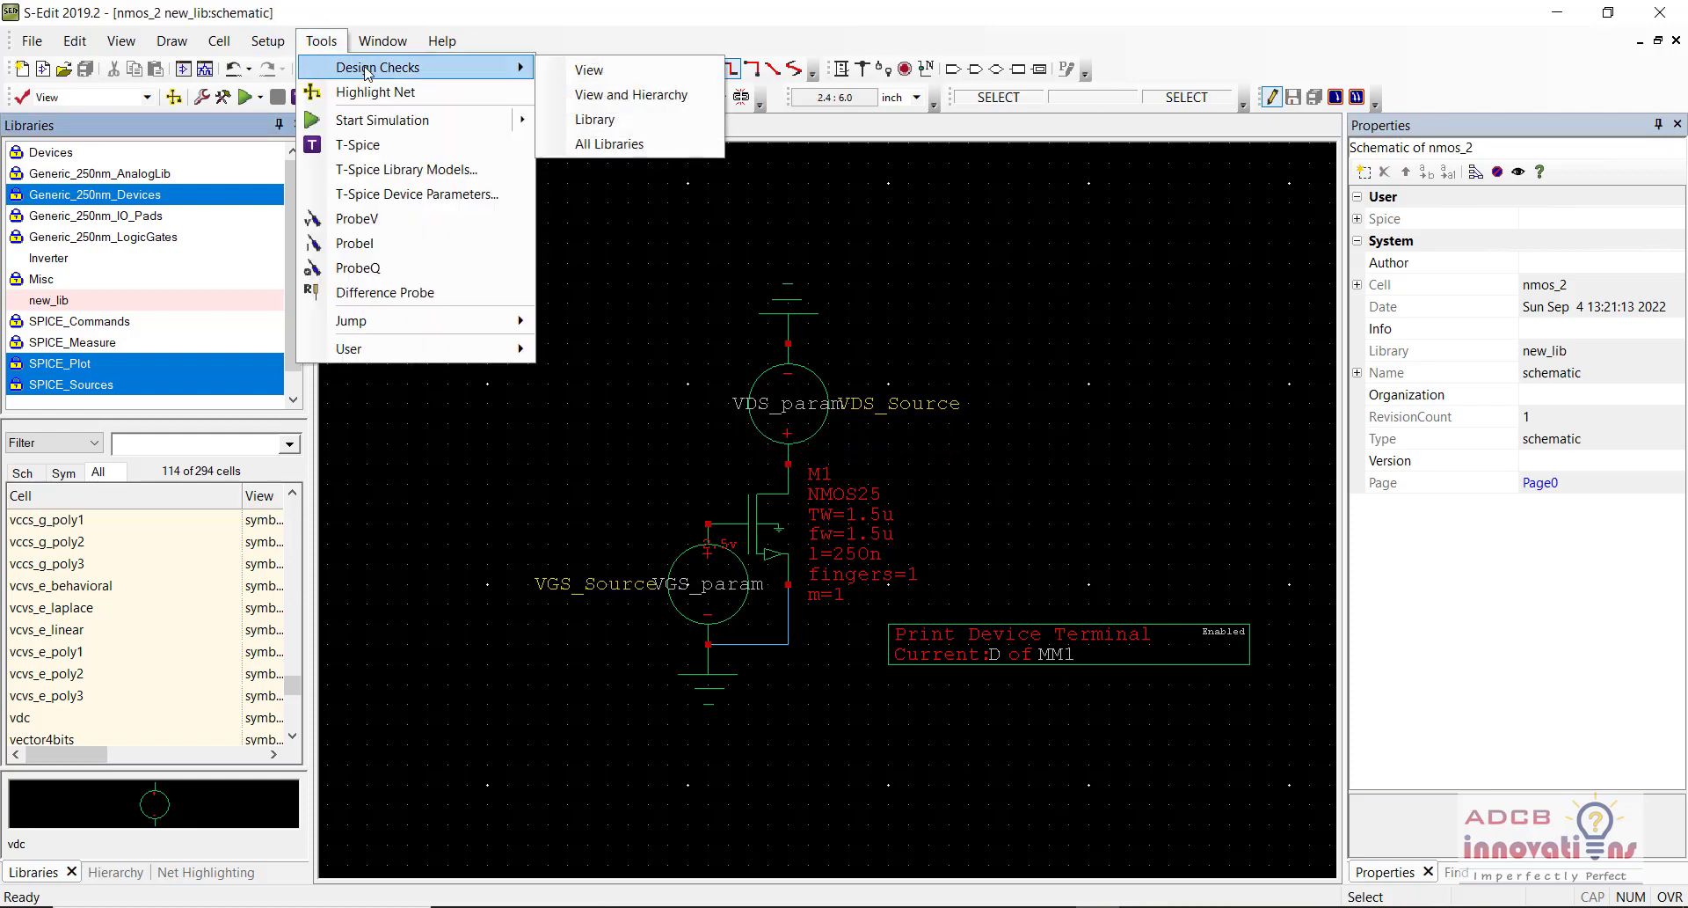
left_click(599, 79)
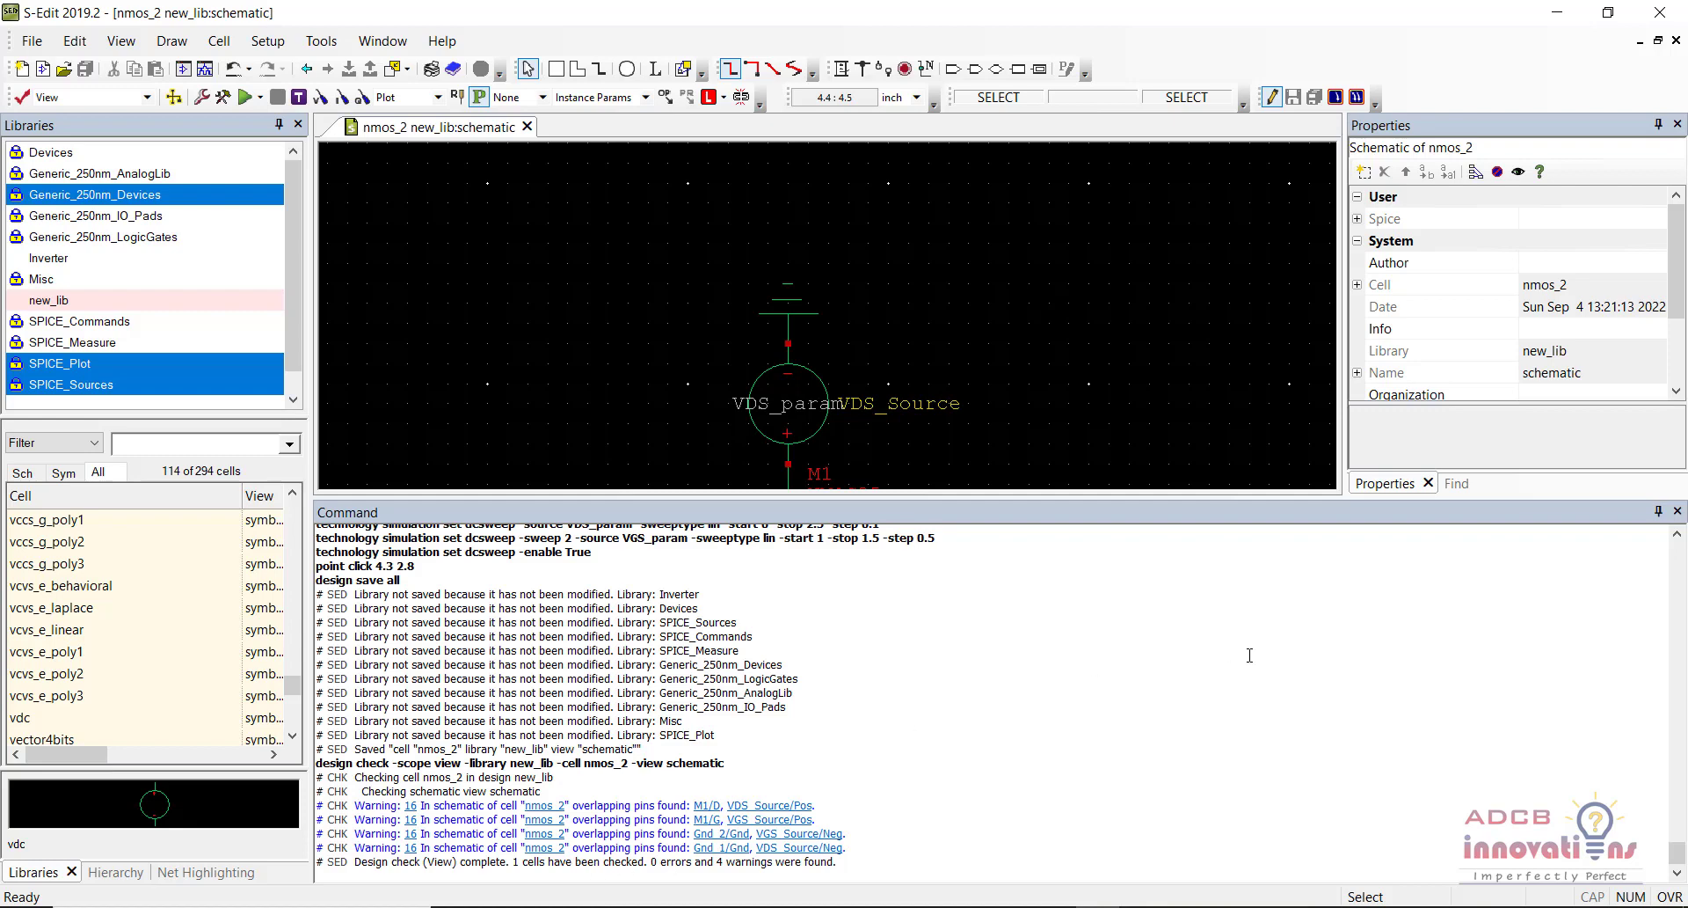
left_click(1677, 510)
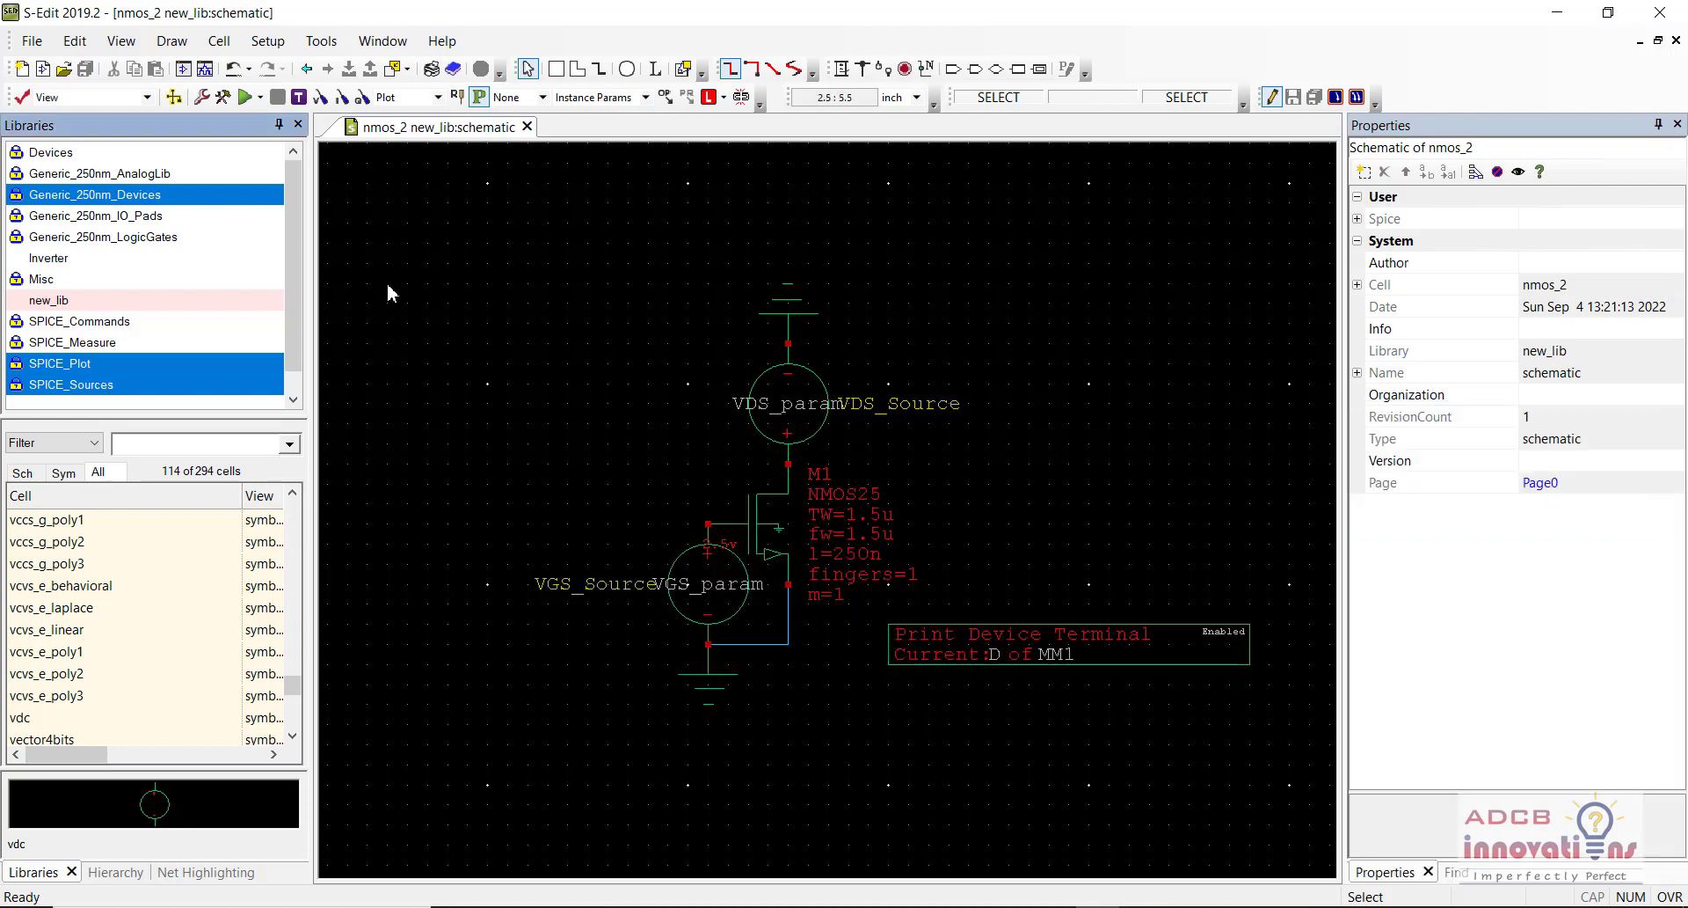
- Run the nmos_2 simulation and examine the MM1 drain current curves for both VGS_param values in the maximized waveform viewer
left_click(245, 98)
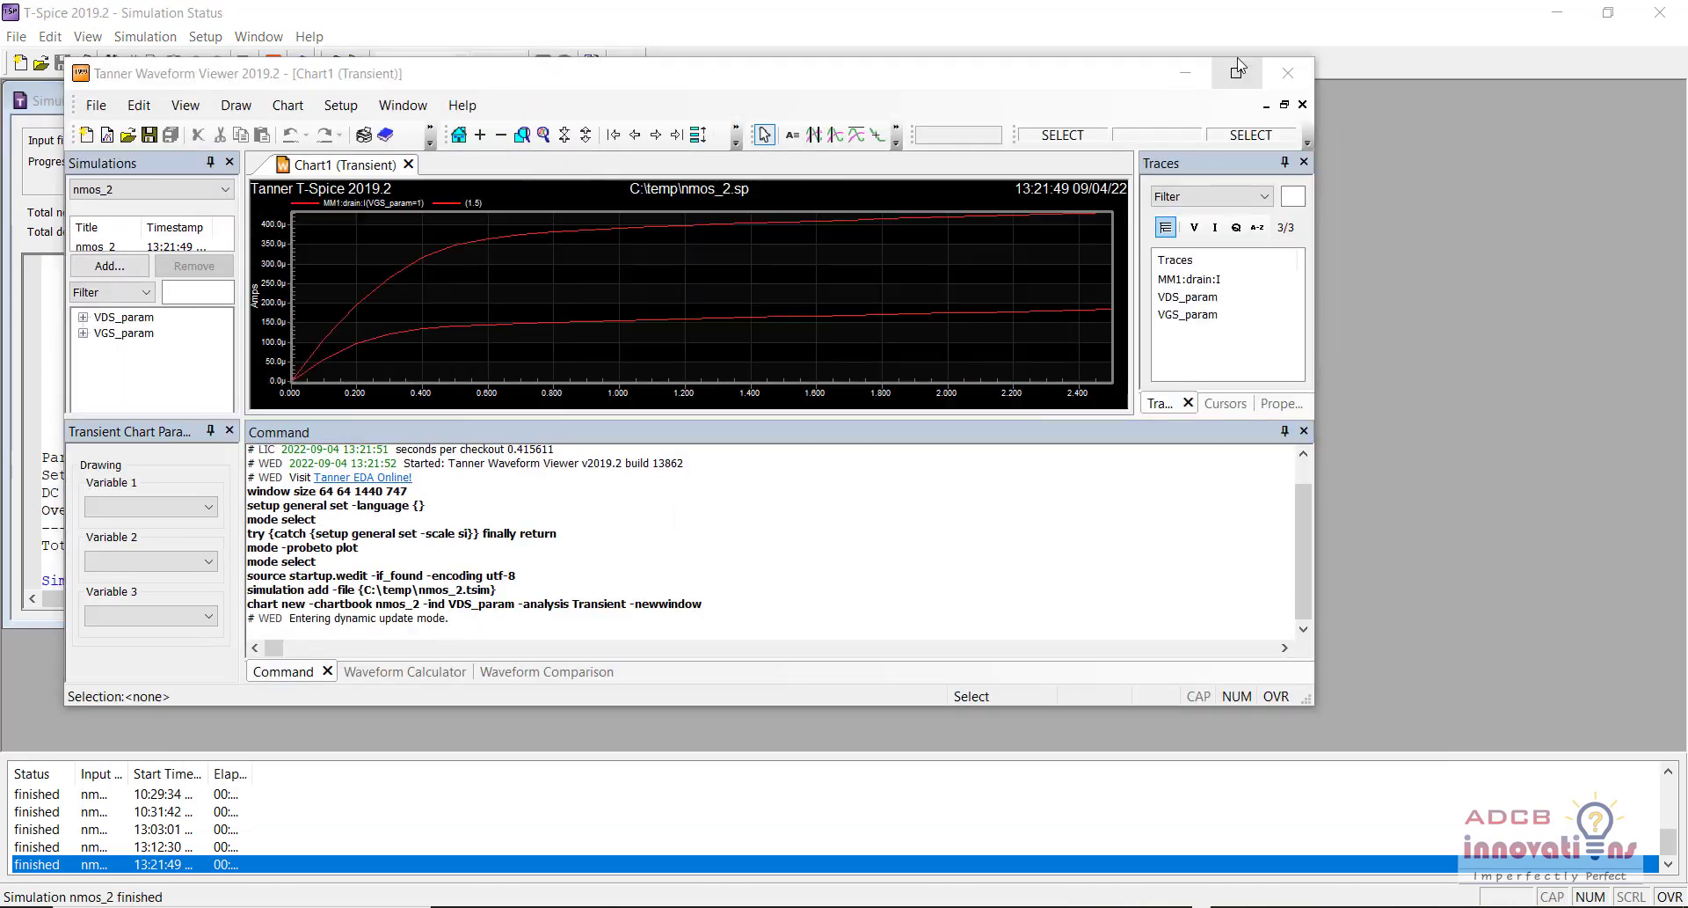
left_click(1238, 66)
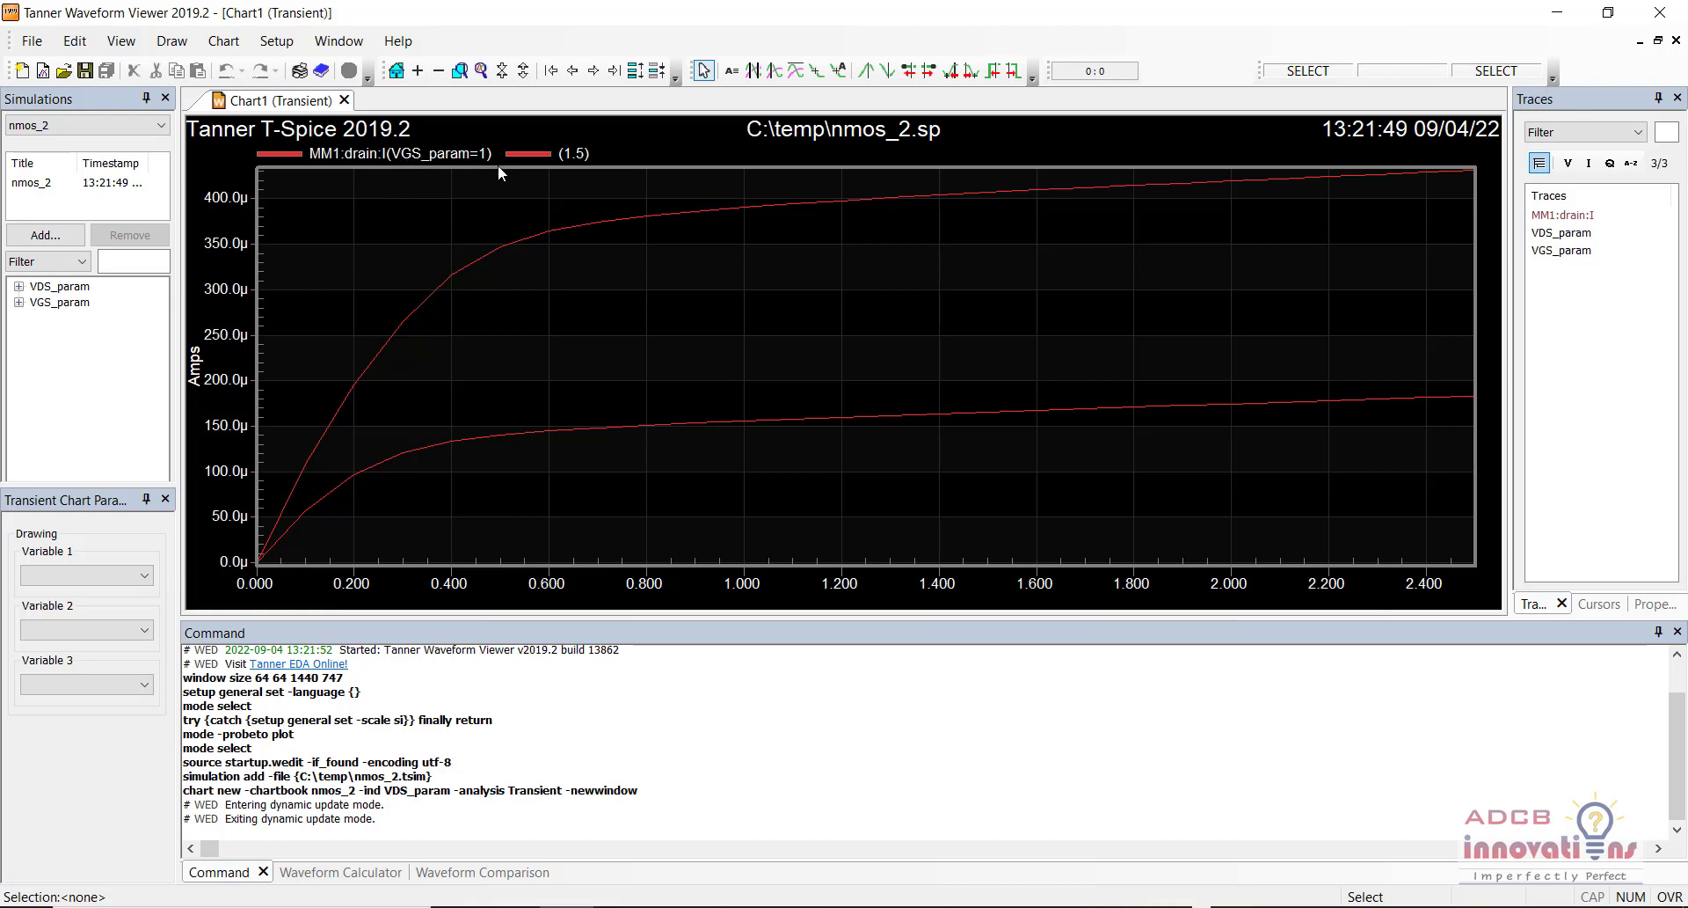
left_click(559, 227)
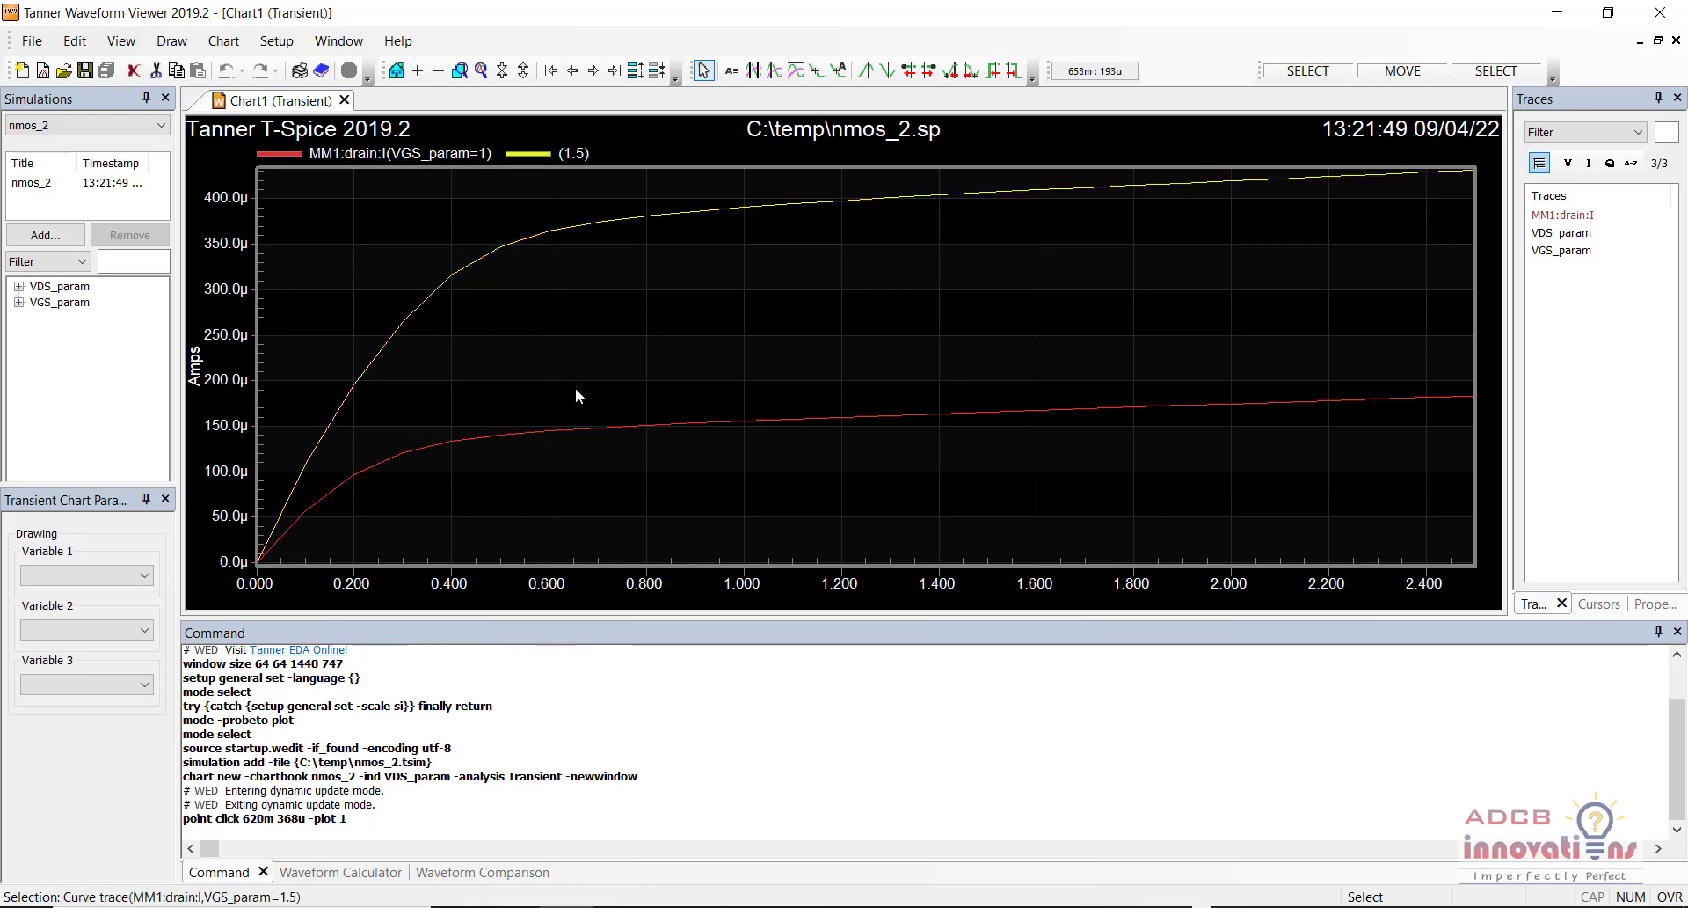
left_click(578, 425)
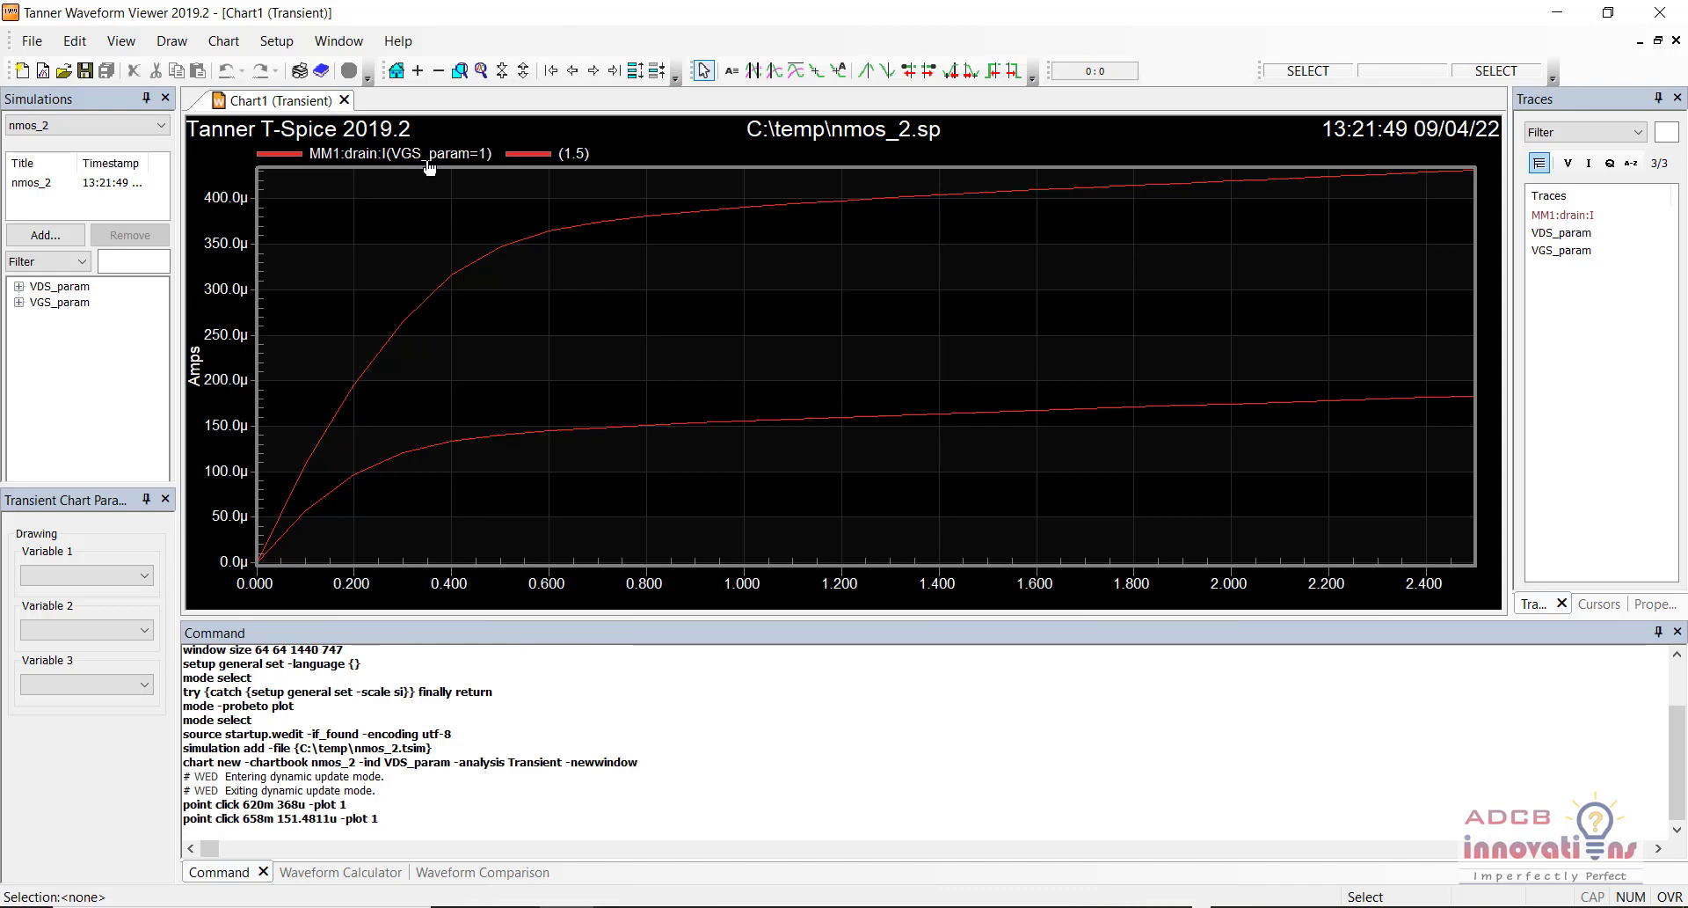
left_click(735, 453)
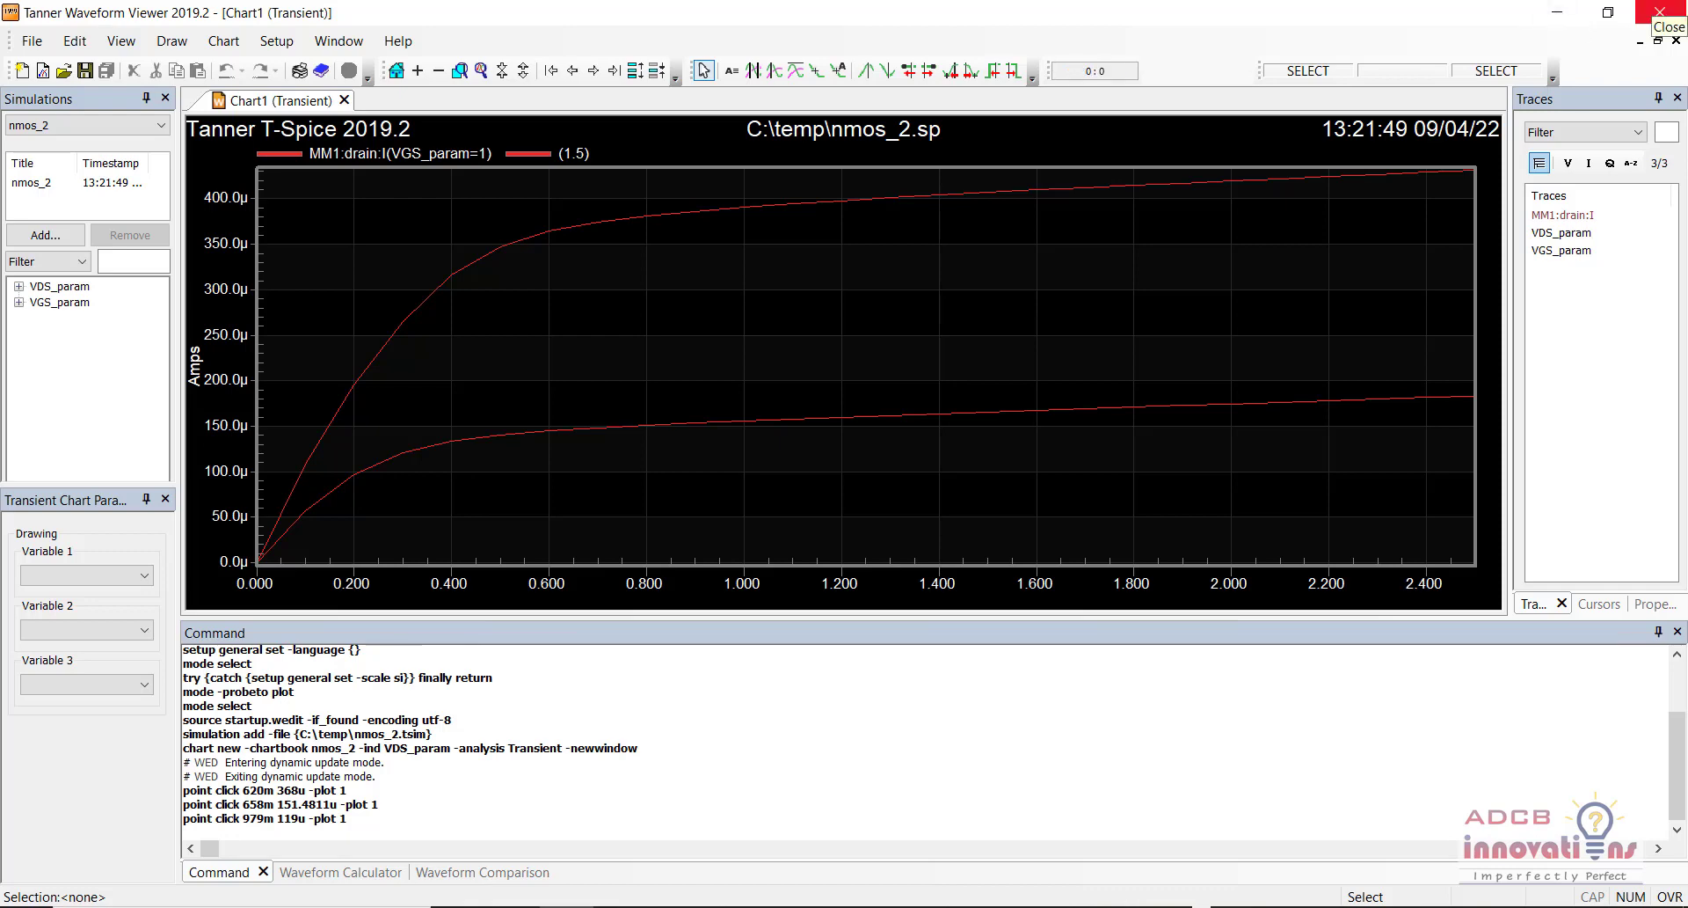
- Close the waveform viewer and the T-Spice simulation status report, and return to the nmos_2 schematic in S-Edit
left_click(1659, 11)
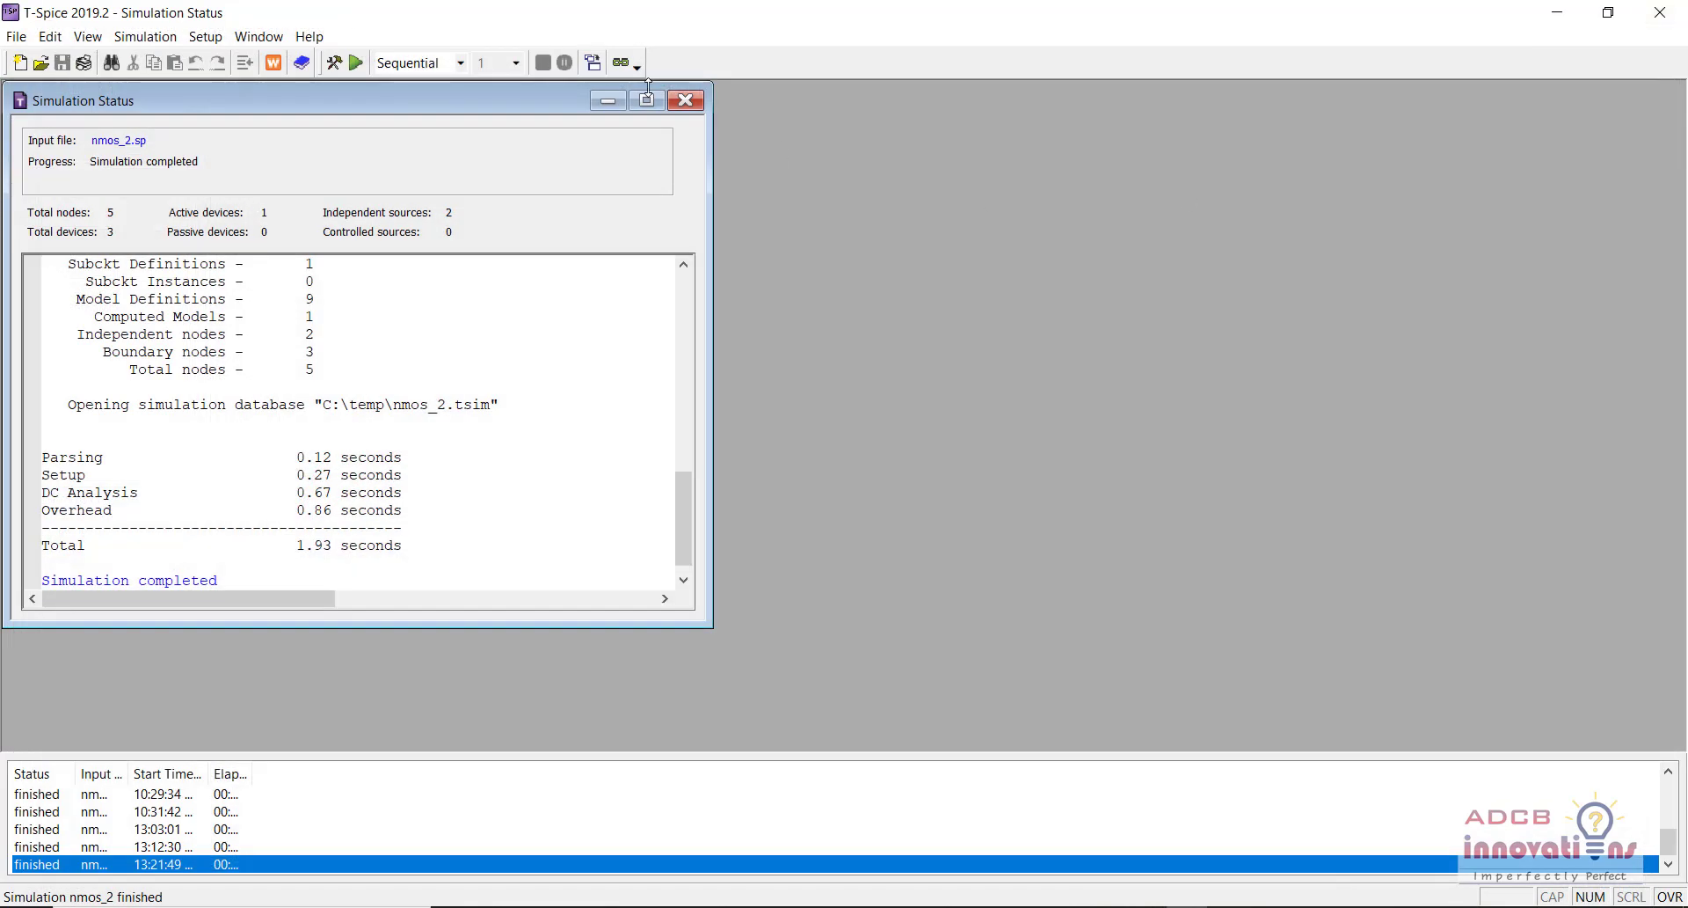
left_click(686, 101)
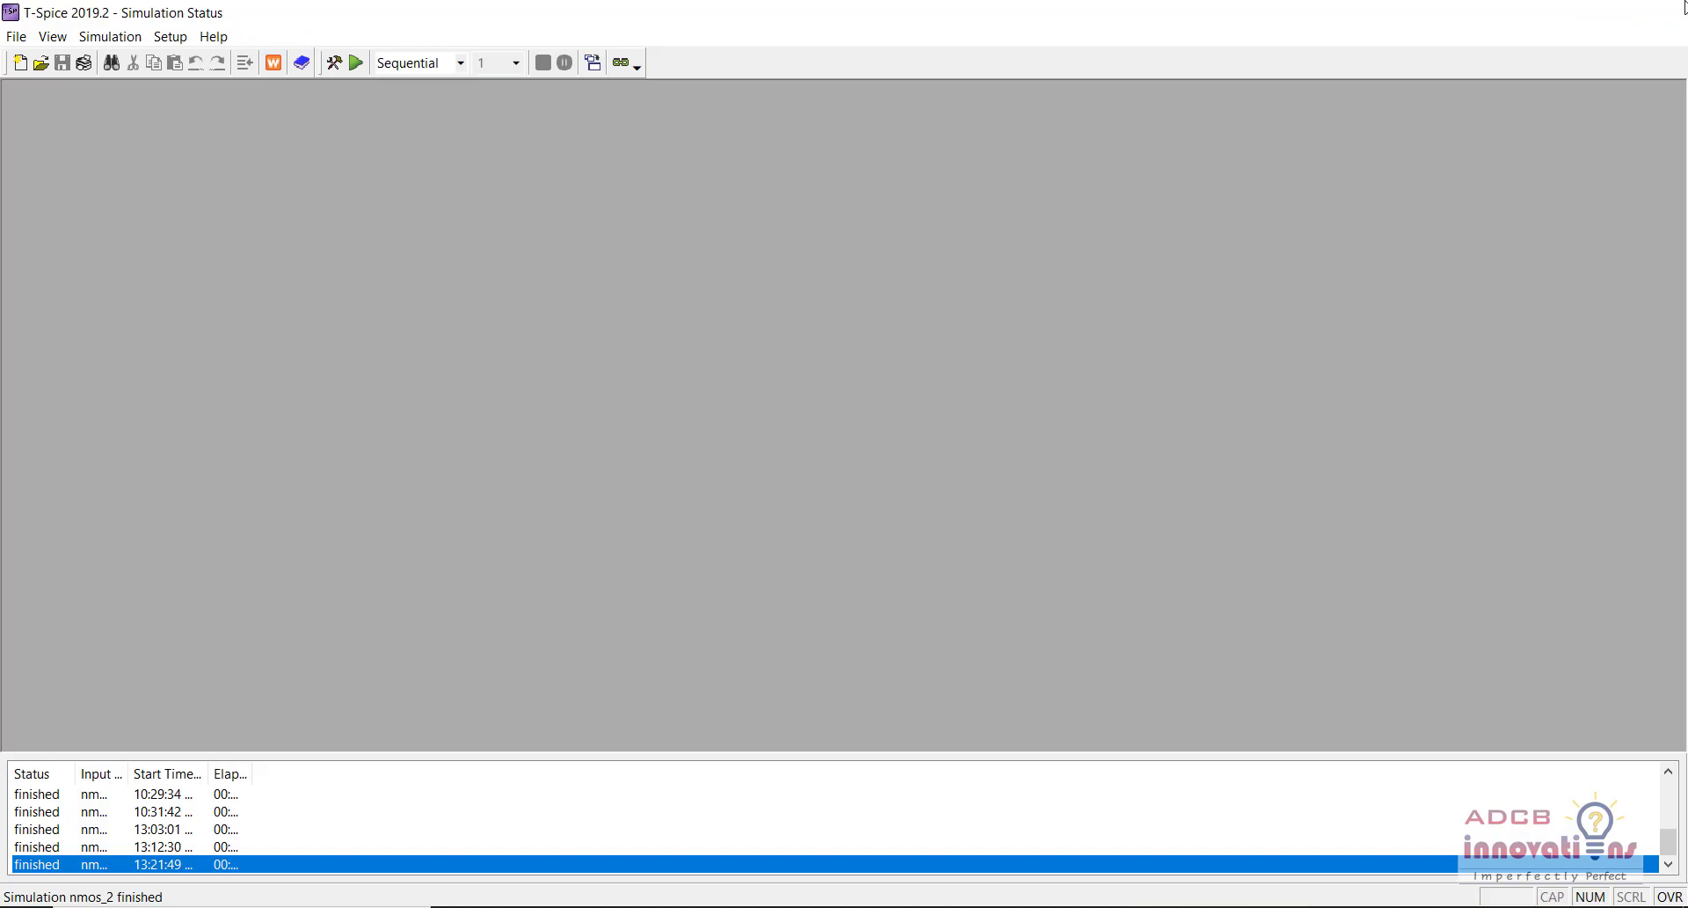
left_click(1557, 12)
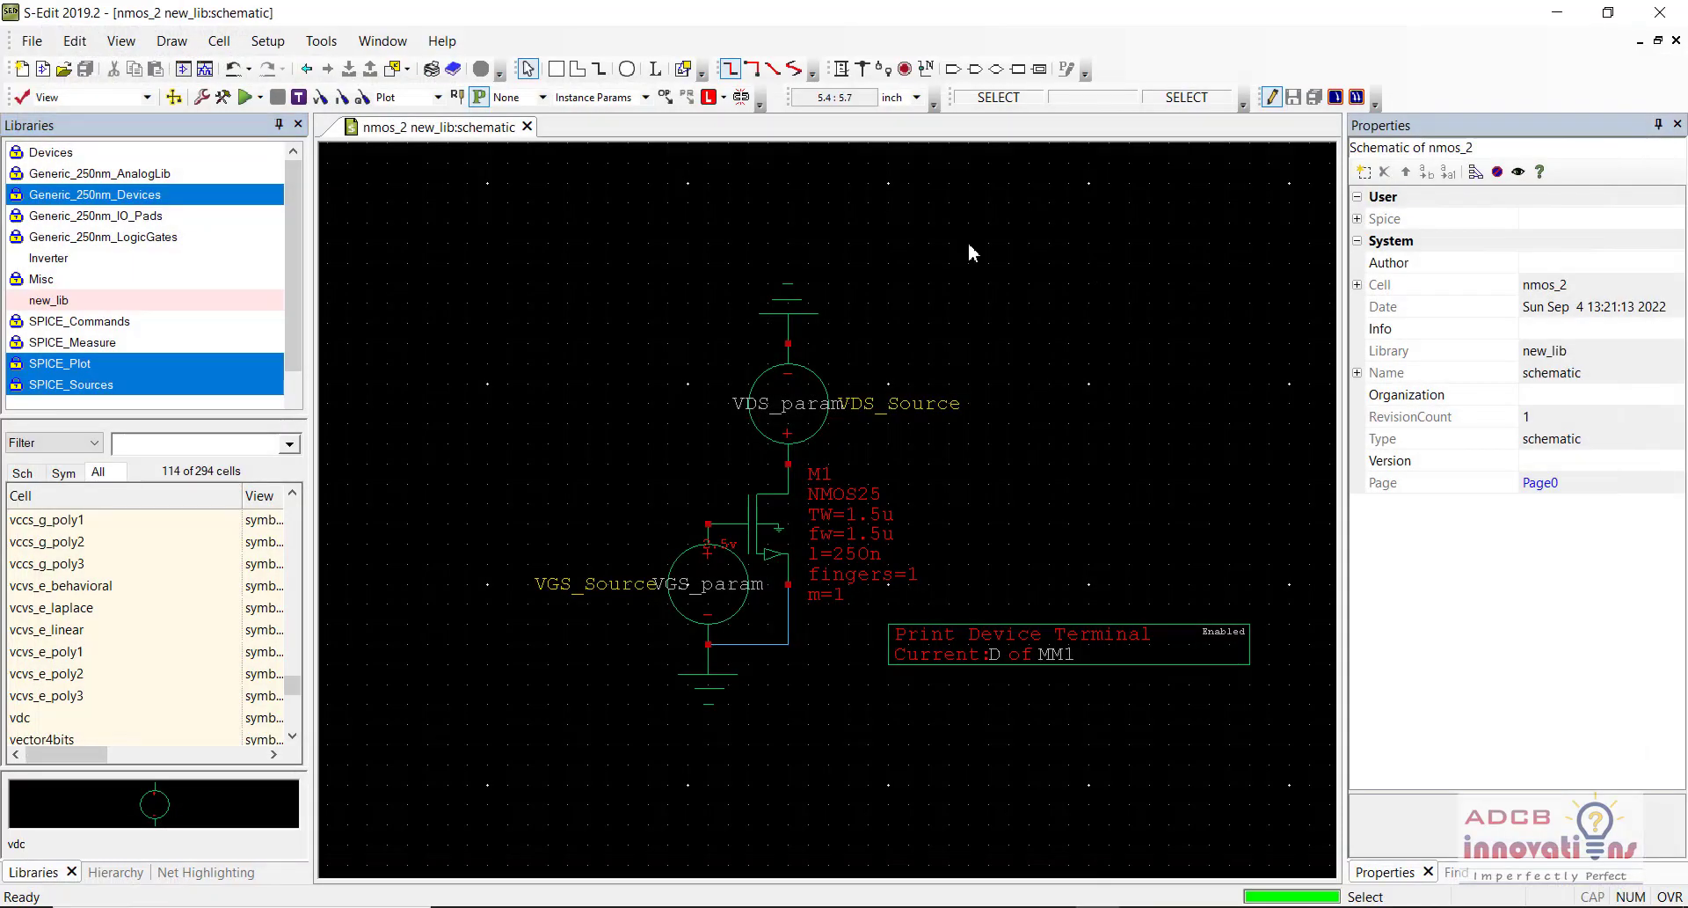